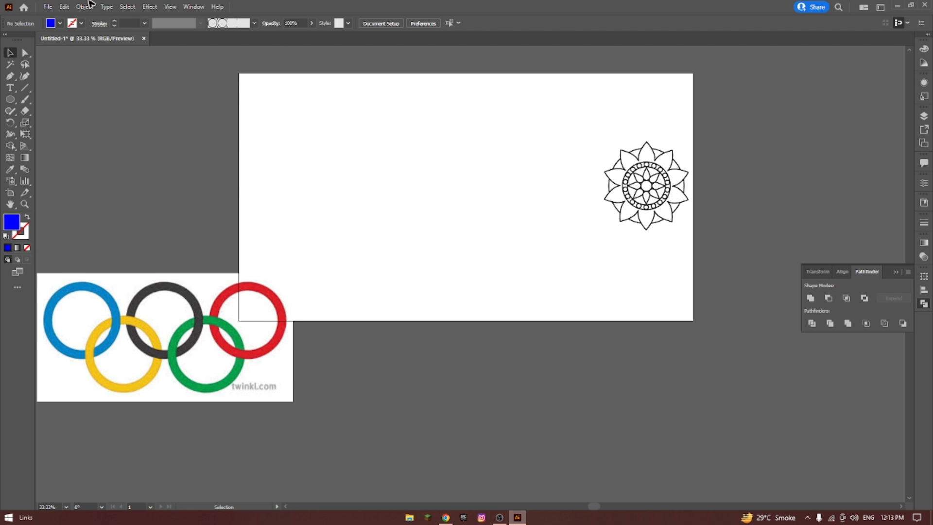
{"action": "left_click", "coordinate": [10, 147]}
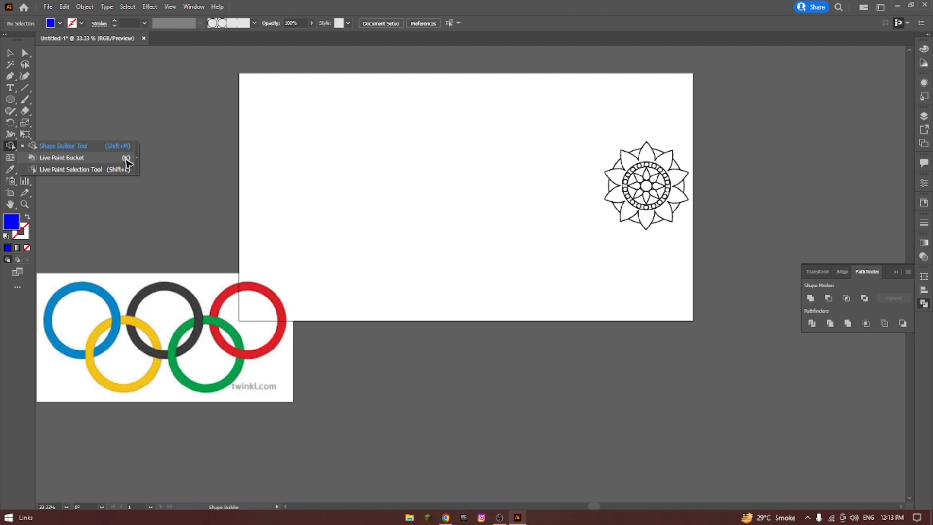
{"action": "left_click", "coordinate": [117, 102]}
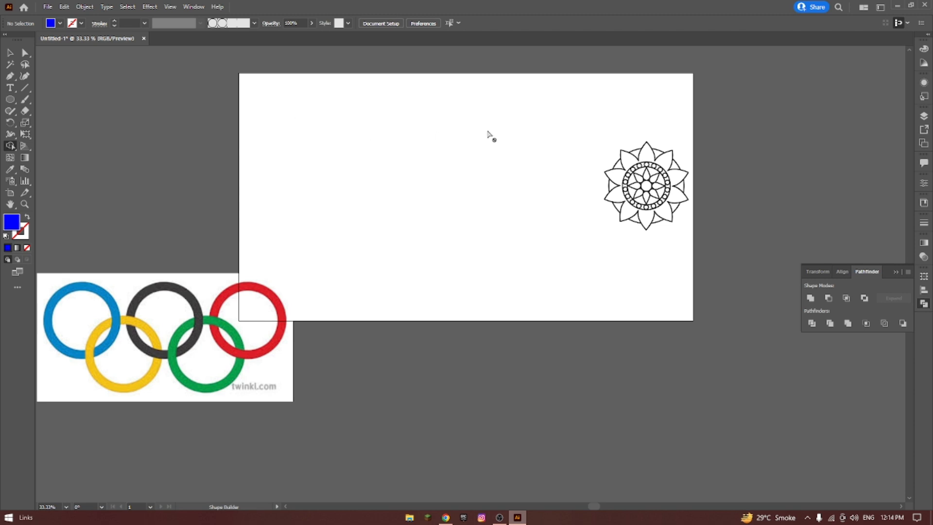
Move the mandala drawing off the artboard to its right and the Olympic rings image off to its left.
{"action": "left_click", "coordinate": [10, 53]}
{"action": "left_click", "coordinate": [674, 193]}
{"action": "left_click_drag", "start_coordinate": [668, 182], "coordinate": [822, 170]}
{"action": "left_click_drag", "start_coordinate": [235, 312], "coordinate": [354, 365]}
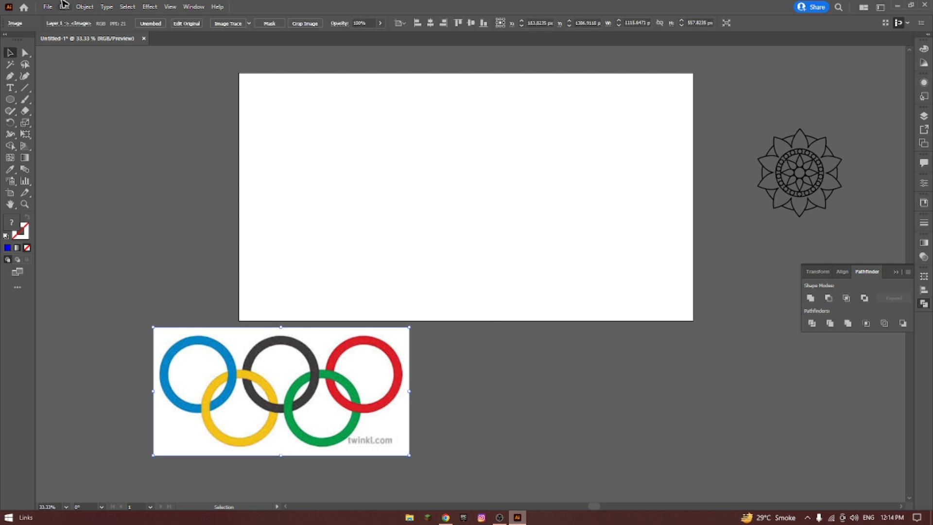
{"action": "left_click", "coordinate": [194, 8]}
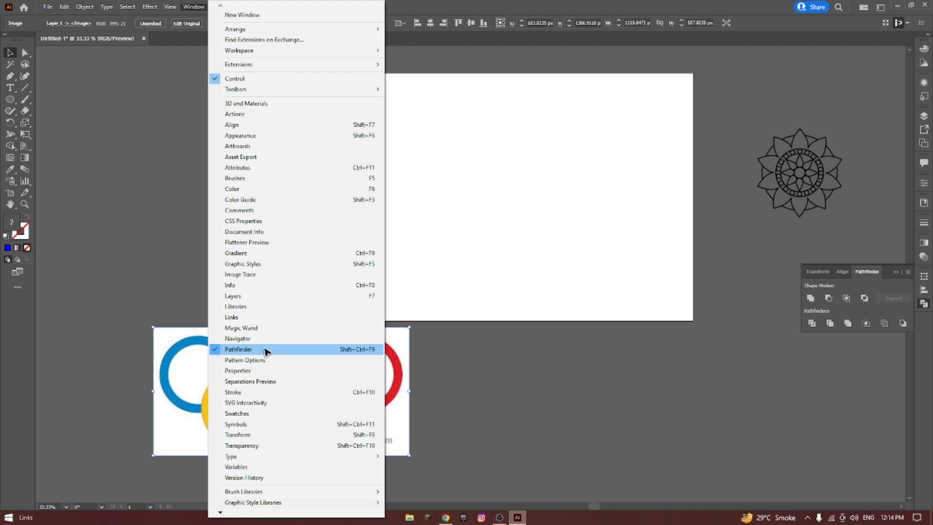
{"action": "left_click", "coordinate": [506, 356]}
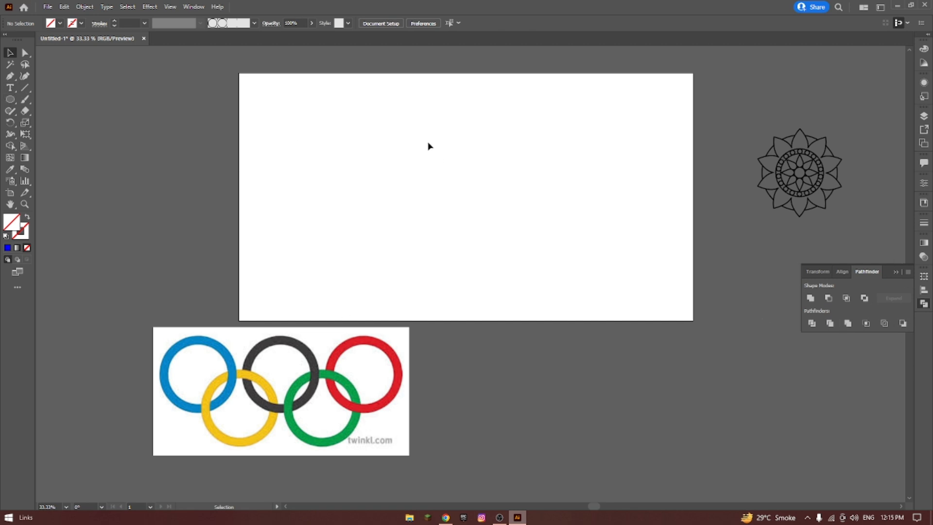
{"action": "left_click_drag", "start_coordinate": [375, 360], "coordinate": [163, 196]}
{"action": "scroll", "coordinate": [510, 204], "scroll_direction": "up", "scroll_amount": 1}
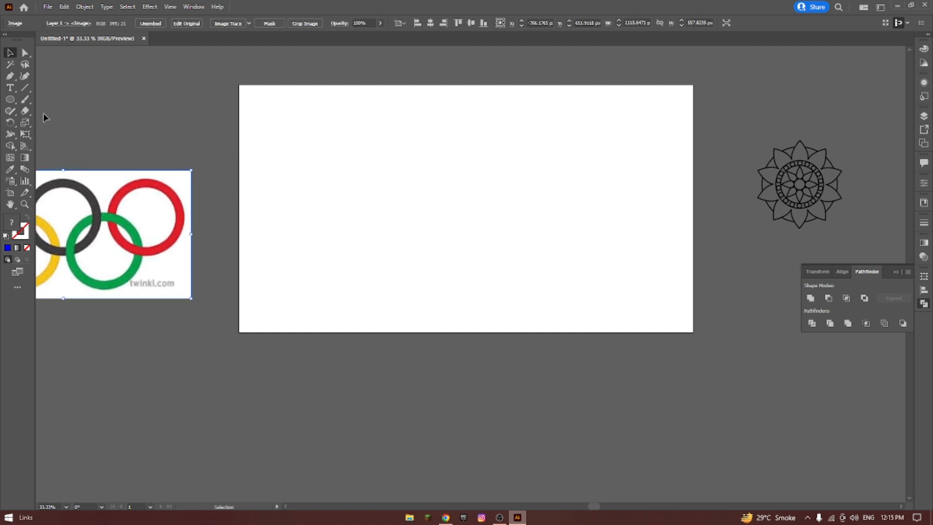
Draw a circle about 272 px in diameter in the upper-left part of the artboard.
{"action": "left_click_drag", "start_coordinate": [10, 100], "coordinate": [48, 122]}
{"action": "left_click_drag", "start_coordinate": [345, 176], "coordinate": [377, 208]}
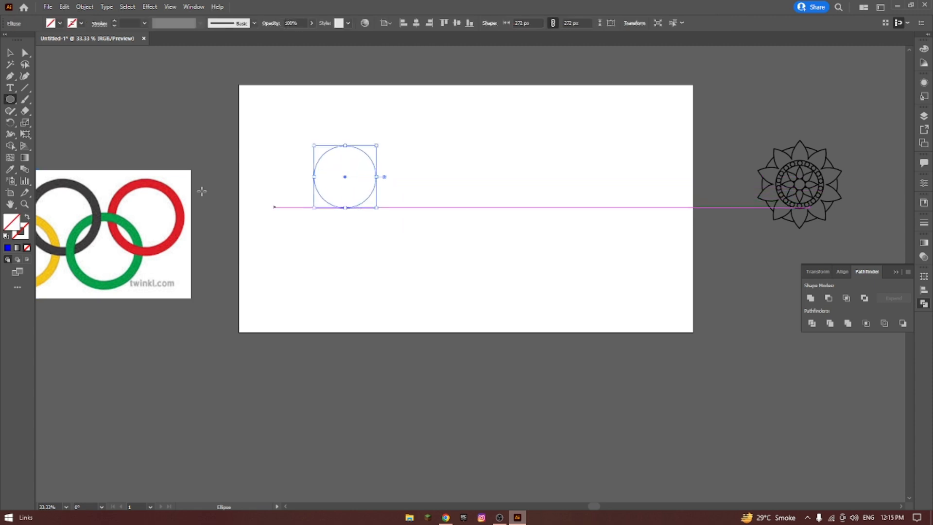
{"action": "left_click", "coordinate": [11, 53]}
{"action": "left_click_drag", "start_coordinate": [315, 122], "coordinate": [400, 216]}
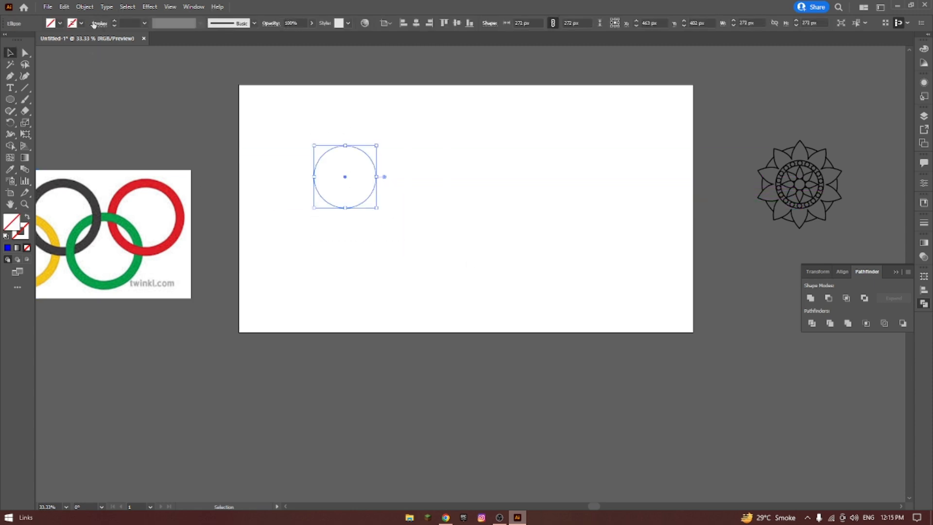
Give the circle a black stroke of 17 pt.
{"action": "left_click", "coordinate": [117, 24]}
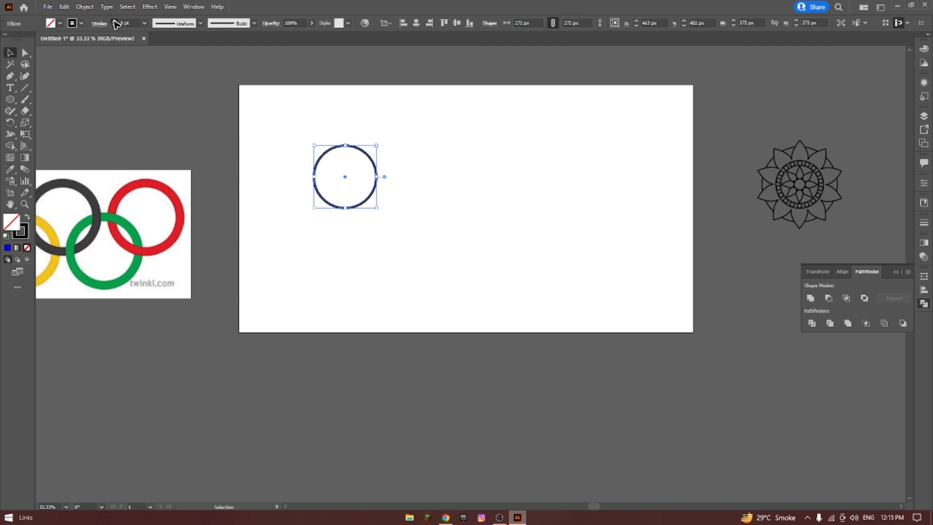
{"action": "left_click", "coordinate": [115, 21]}
{"action": "left_click", "coordinate": [383, 121]}
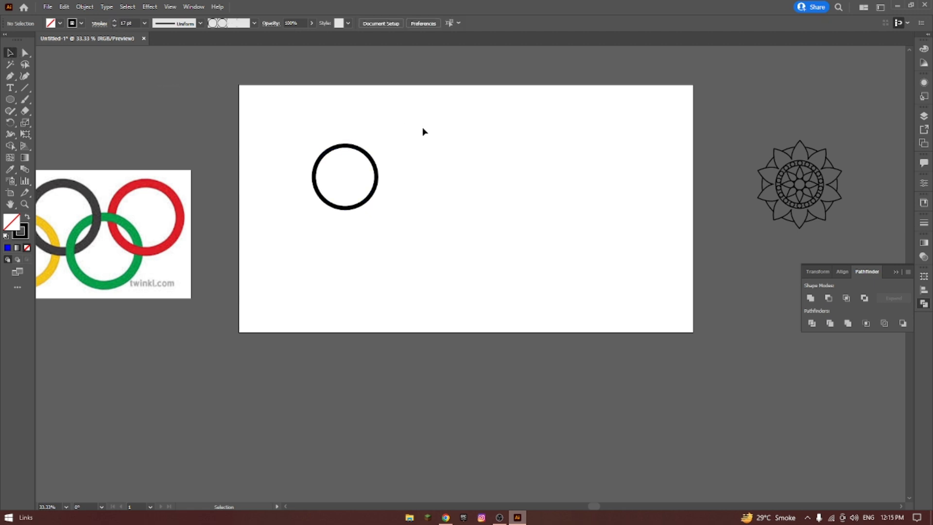
Duplicate the circle horizontally to the right so that the copy partly overlaps the original.
{"action": "left_click_drag", "start_coordinate": [284, 117], "coordinate": [410, 231]}
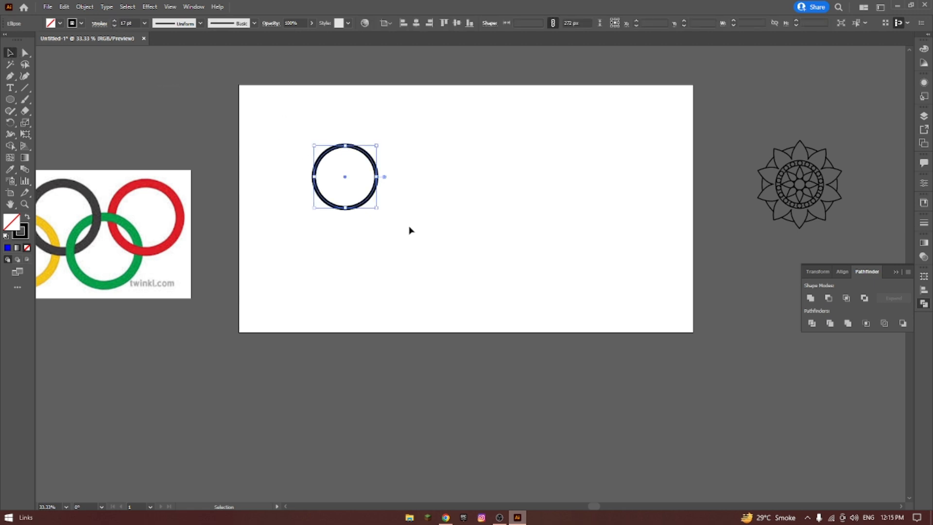
{"action": "left_click", "coordinate": [392, 197]}
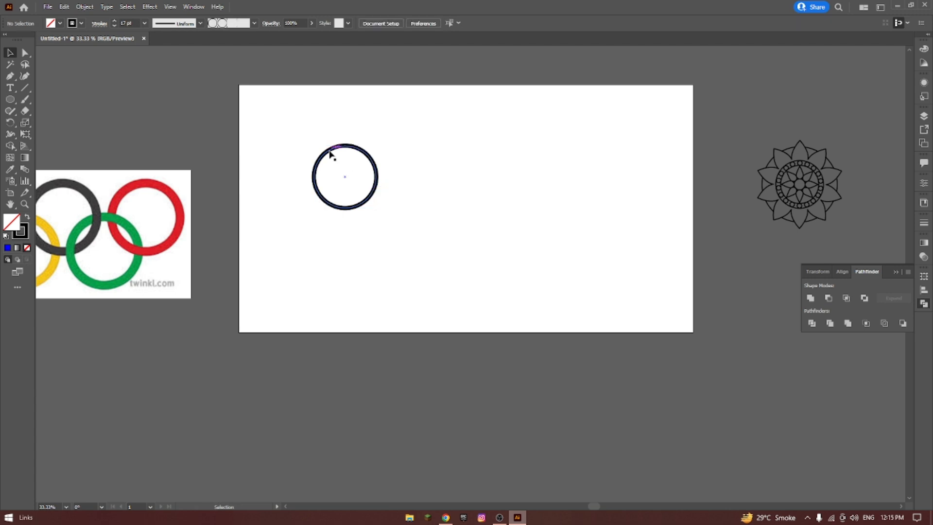
{"action": "left_click_drag", "start_coordinate": [332, 152], "coordinate": [376, 151]}
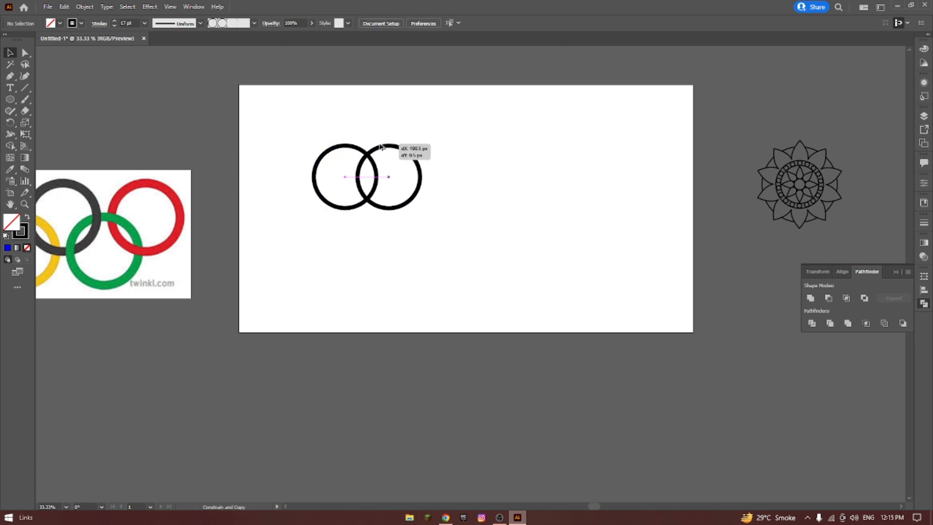
{"action": "left_click", "coordinate": [404, 129]}
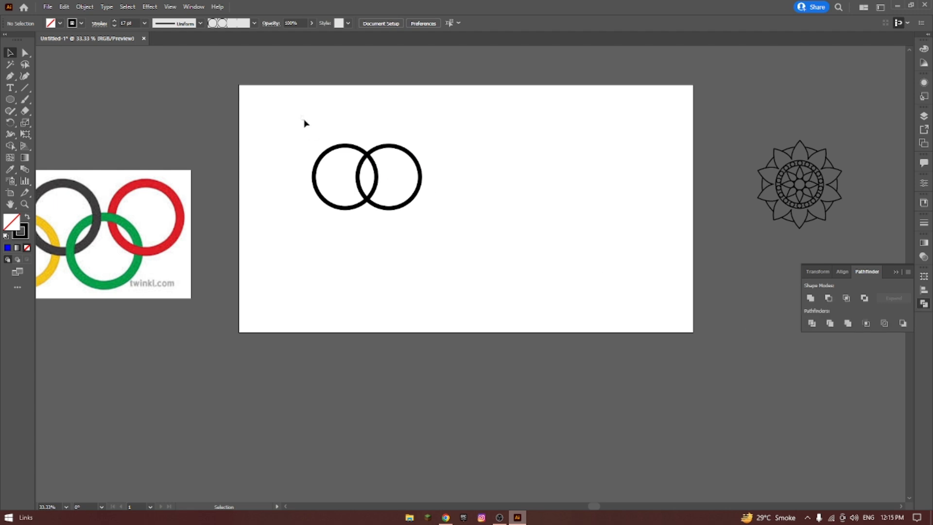
Merge the two overlapping circles into one outline with Pathfinder Unite and undo the merge.
{"action": "left_click_drag", "start_coordinate": [305, 123], "coordinate": [477, 261]}
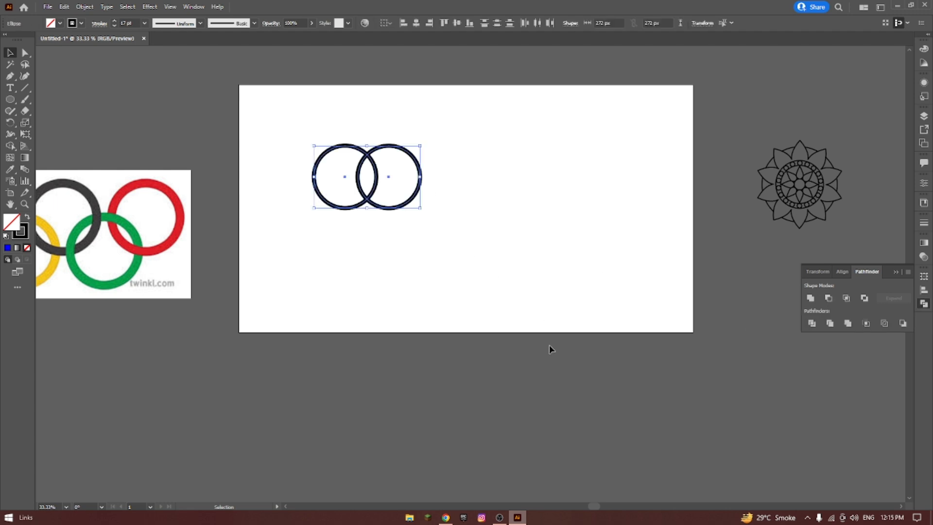
{"action": "left_click", "coordinate": [811, 298]}
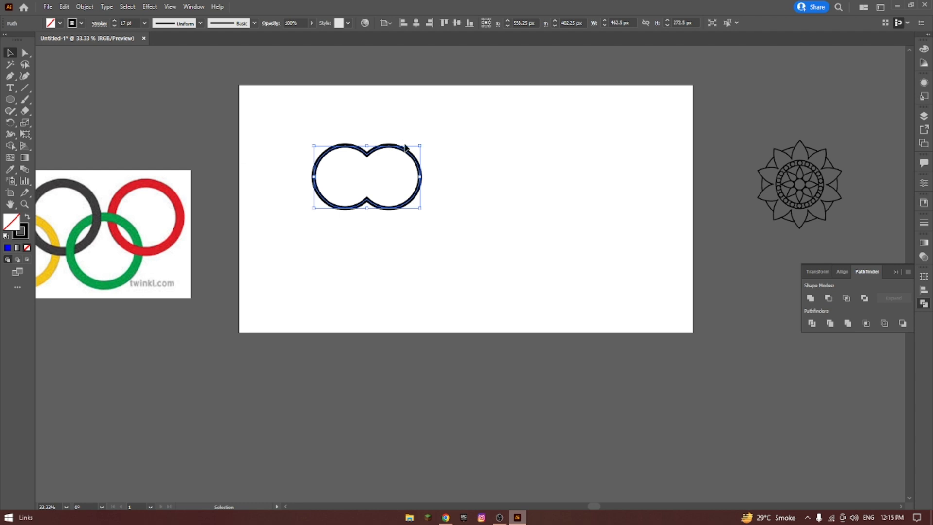
{"action": "left_click", "coordinate": [526, 158]}
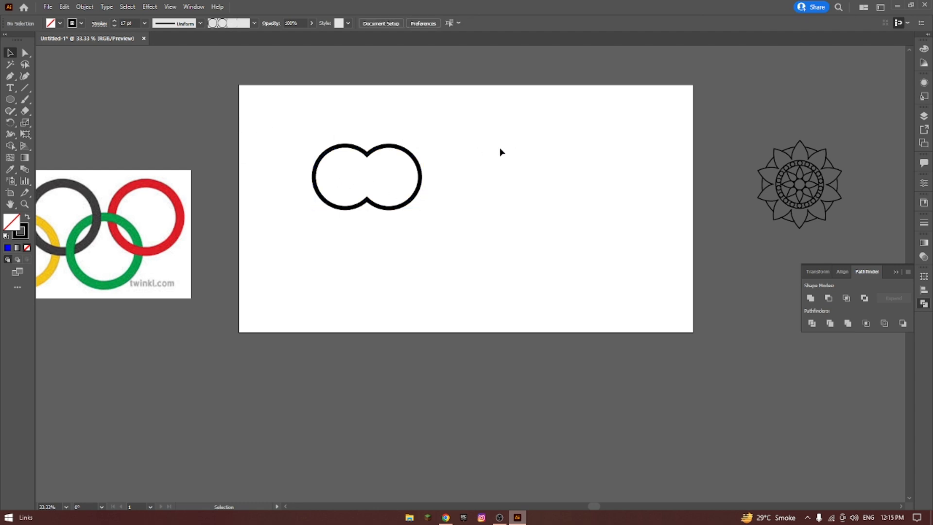
{"action": "key", "text": "ctrl+z"}
{"action": "key", "text": "ctrl+z"}
{"action": "left_click", "coordinate": [476, 131]}
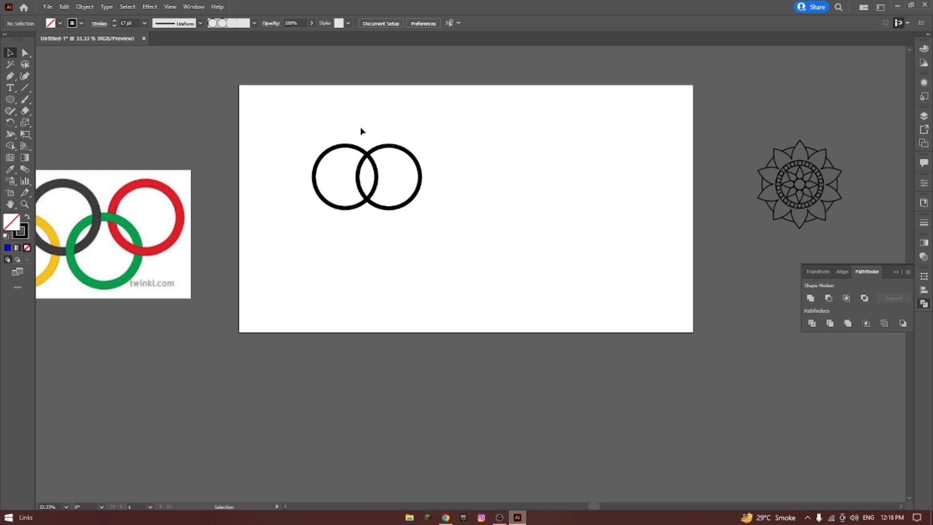
Subtract the front circle from the back one with Pathfinder Minus Front and undo the subtraction.
{"action": "left_click_drag", "start_coordinate": [292, 92], "coordinate": [547, 267]}
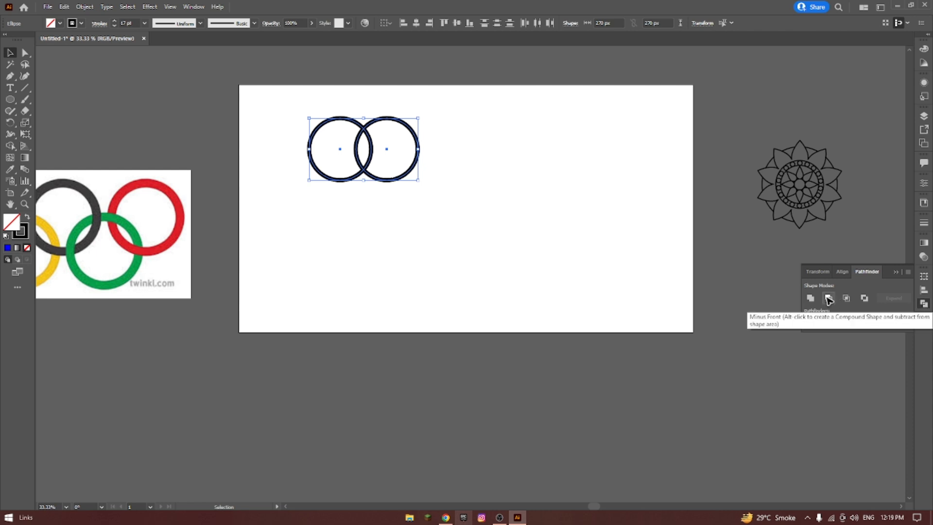
{"action": "left_click", "coordinate": [829, 300]}
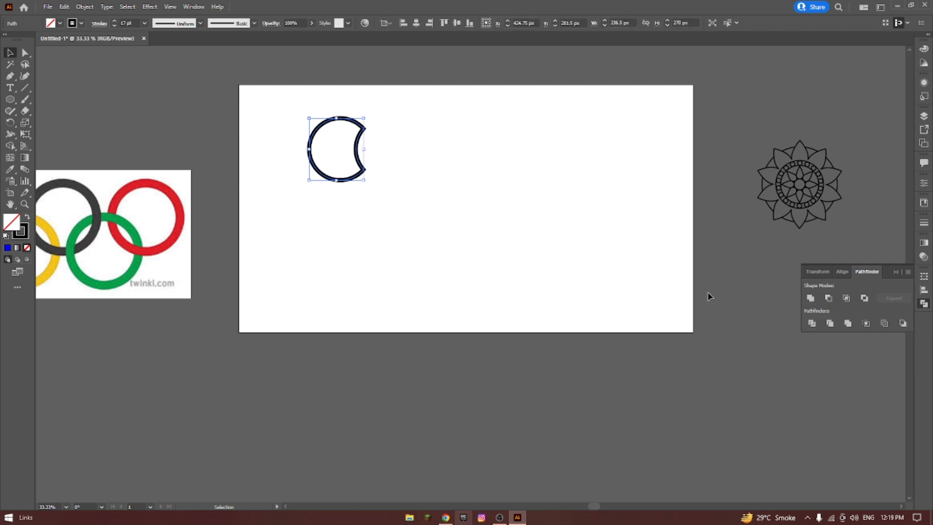
{"action": "left_click", "coordinate": [418, 183]}
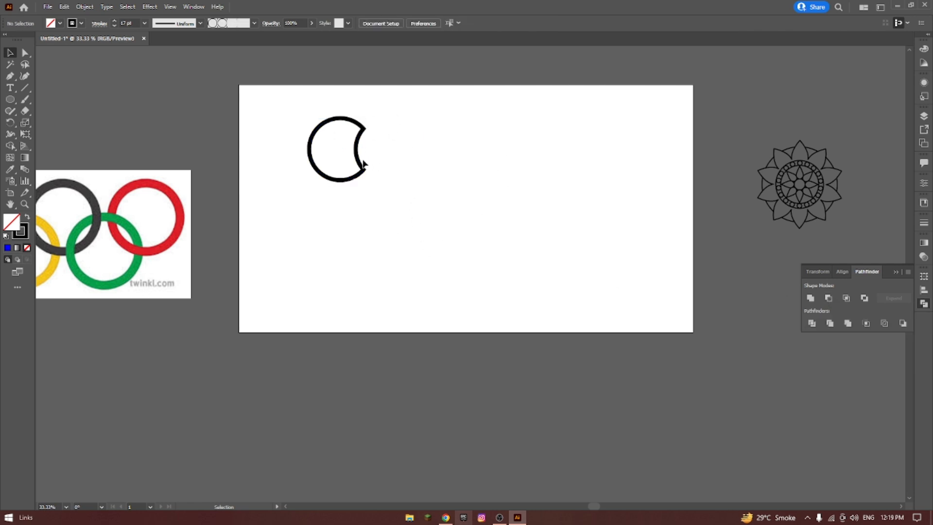
{"action": "left_click", "coordinate": [362, 129]}
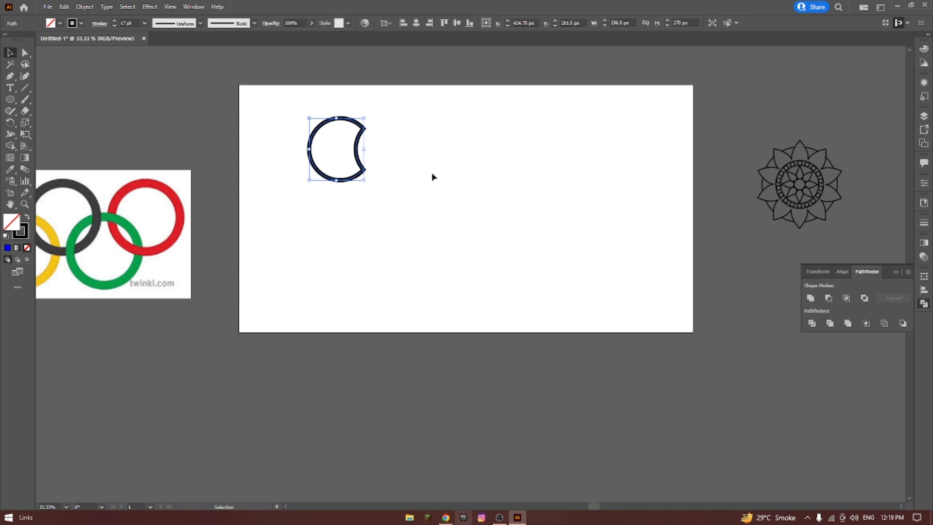
{"action": "key", "text": "ctrl+z"}
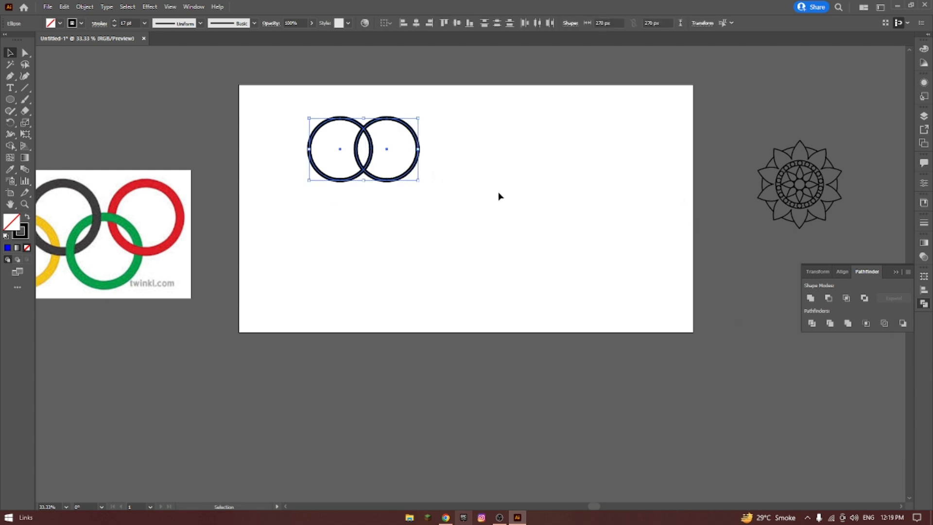
{"action": "left_click", "coordinate": [499, 196]}
Reduce the two overlapping circles to their shared petal-shaped area with Pathfinder Intersect.
{"action": "left_click_drag", "start_coordinate": [290, 94], "coordinate": [598, 268]}
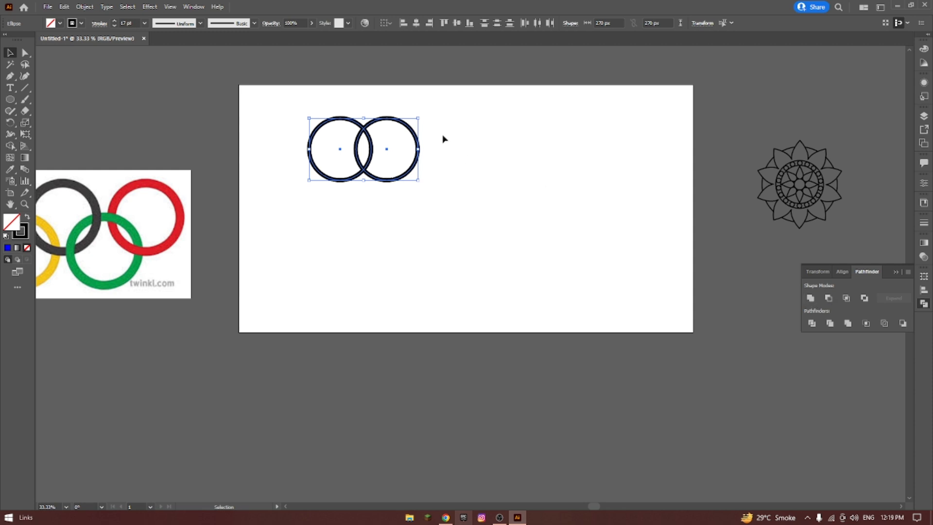
{"action": "left_click", "coordinate": [847, 299]}
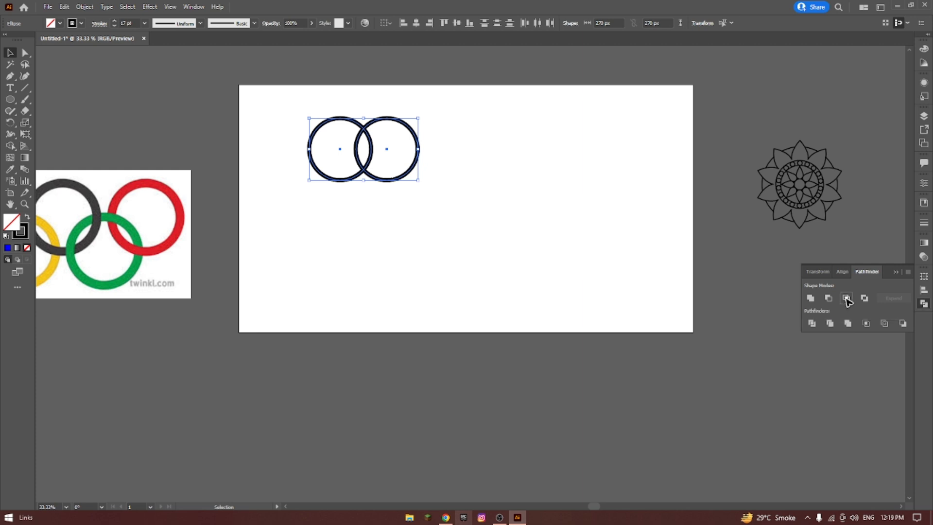
{"action": "left_click", "coordinate": [455, 186]}
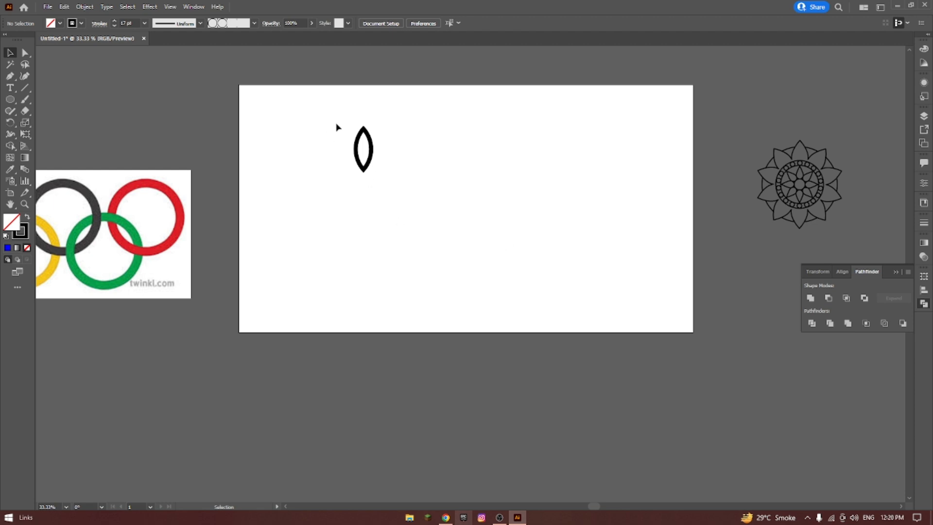
{"action": "left_click", "coordinate": [372, 139]}
{"action": "left_click_drag", "start_coordinate": [327, 101], "coordinate": [463, 243]}
{"action": "left_click", "coordinate": [436, 135]}
Draw a circle about 112 px wide beside the petal shape and stretch it into a tall oval by moving its anchor points.
{"action": "left_click_drag", "start_coordinate": [10, 99], "coordinate": [66, 126]}
{"action": "left_click_drag", "start_coordinate": [428, 160], "coordinate": [441, 173]}
{"action": "left_click", "coordinate": [25, 53]}
{"action": "left_click", "coordinate": [416, 140]}
{"action": "left_click_drag", "start_coordinate": [416, 140], "coordinate": [441, 146]}
Convert the oval's top and bottom anchor points to corners to form a pointed petal.
{"action": "left_click", "coordinate": [426, 117]}
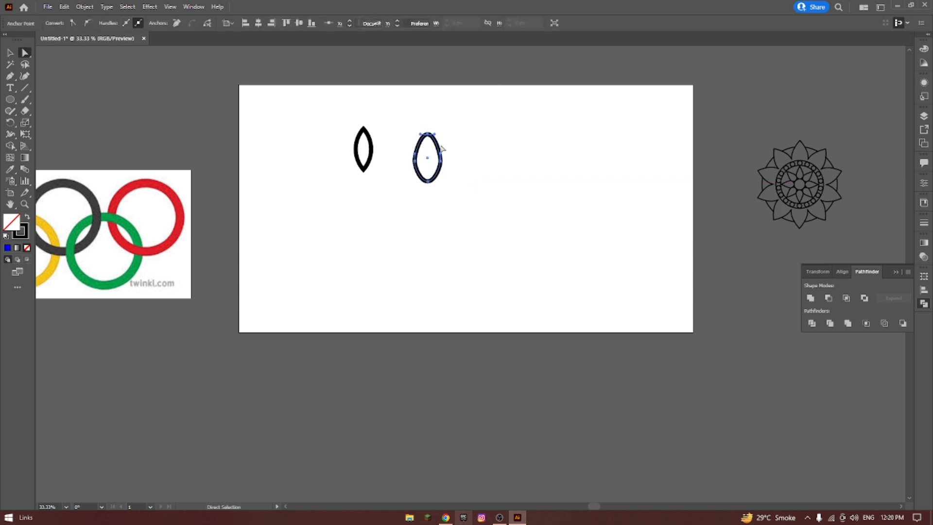
{"action": "left_click", "coordinate": [73, 23]}
{"action": "left_click", "coordinate": [397, 198]}
{"action": "left_click_drag", "start_coordinate": [430, 186], "coordinate": [424, 177]}
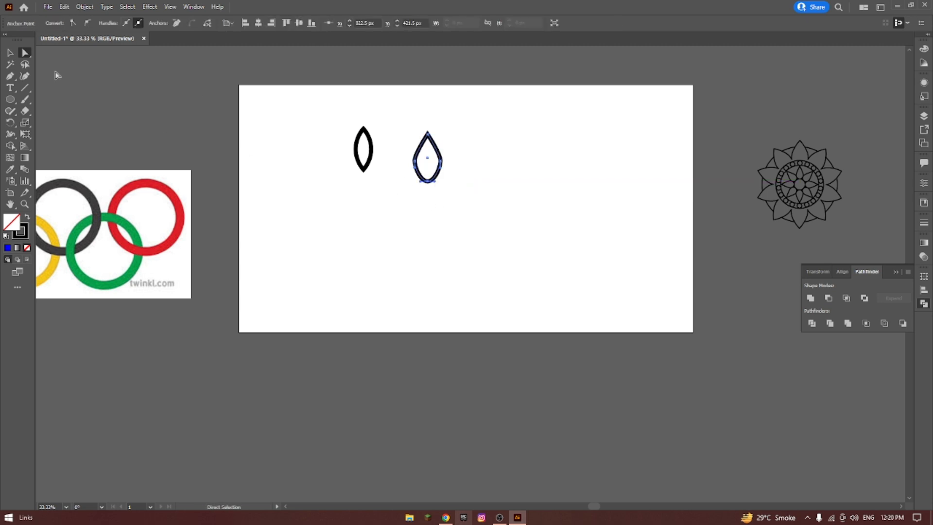
{"action": "left_click", "coordinate": [73, 23]}
{"action": "left_click", "coordinate": [383, 128]}
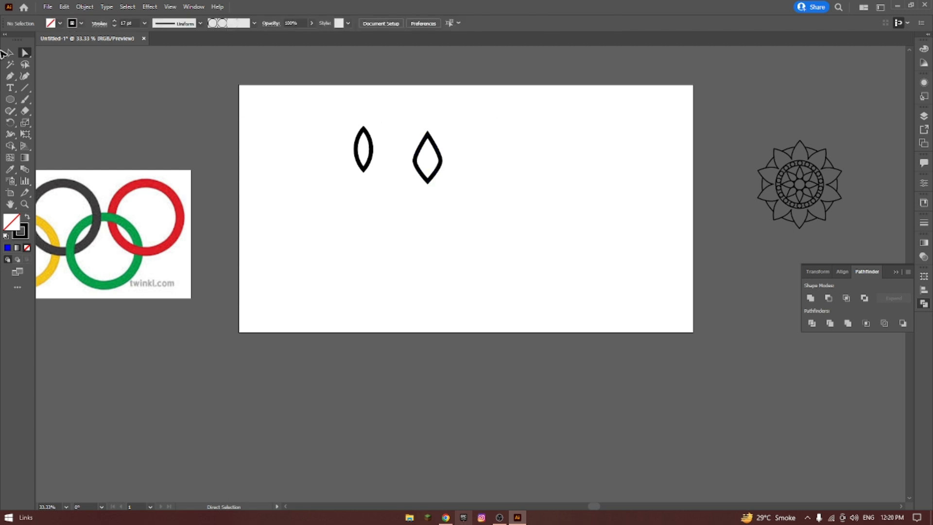
Delete the pointed petal made from the oval.
{"action": "left_click", "coordinate": [10, 53]}
{"action": "left_click_drag", "start_coordinate": [402, 112], "coordinate": [478, 185]}
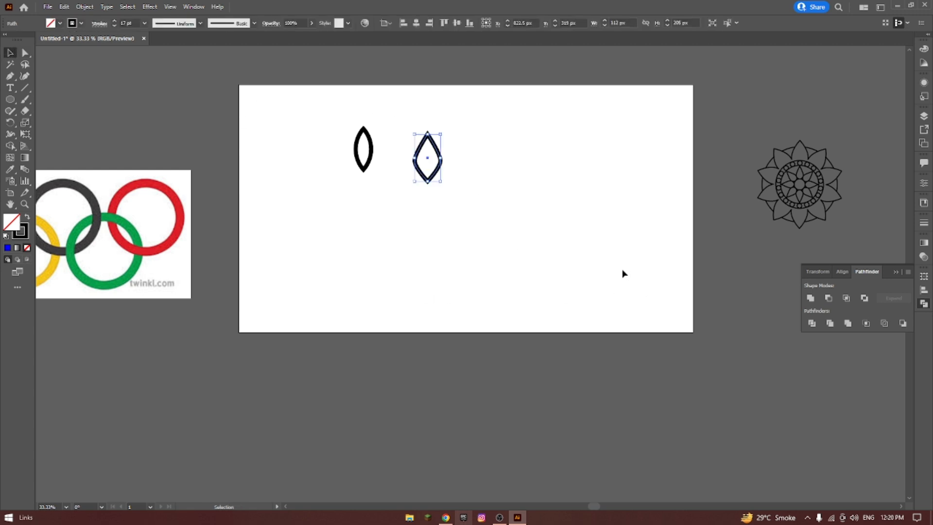
{"action": "key", "text": "Delete"}
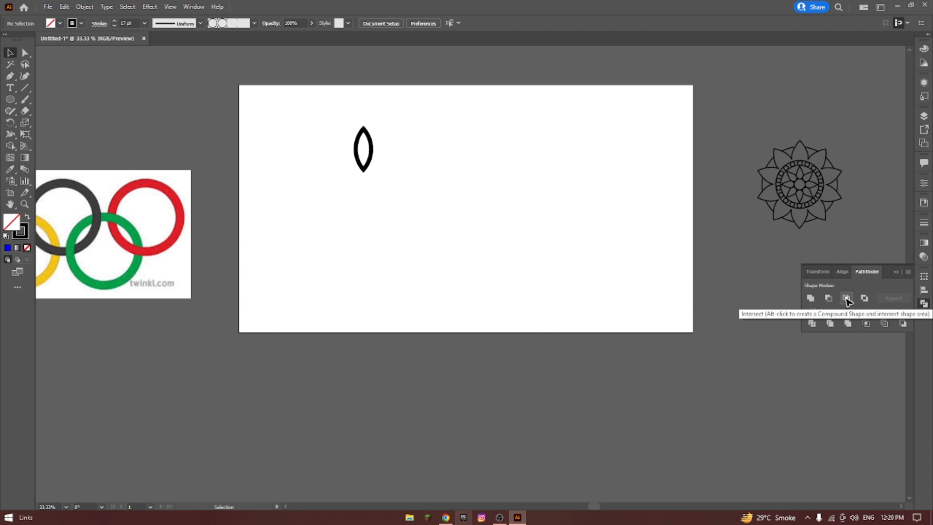
Undo the petal-drawing edits and the Intersect operation to get back the two overlapping circles.
{"action": "left_click", "coordinate": [21, 54]}
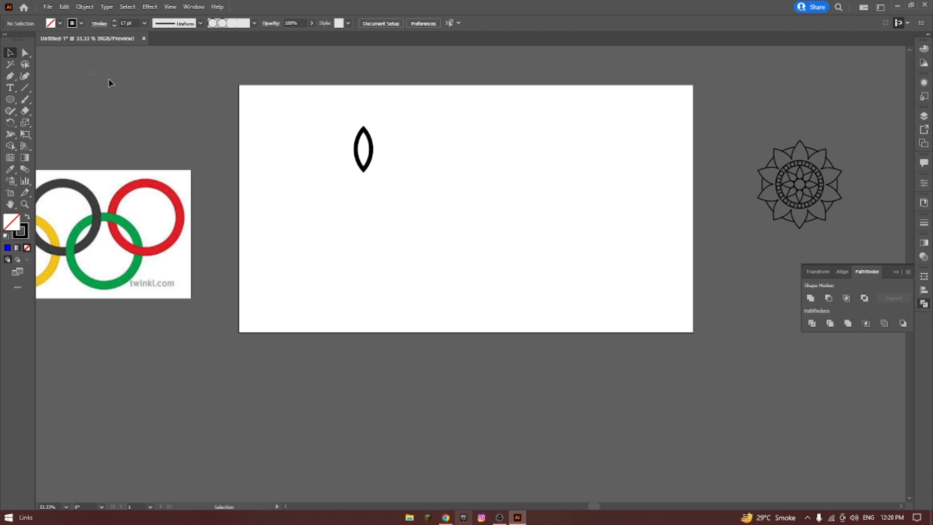
{"action": "key", "text": "ctrl+z"}
{"action": "key", "text": "ctrl+z"}
{"action": "key", "text": "ctrl+z"}
{"action": "key", "text": "ctrl+z"}
{"action": "key", "text": "ctrl+z"}
{"action": "key", "text": "ctrl+z"}
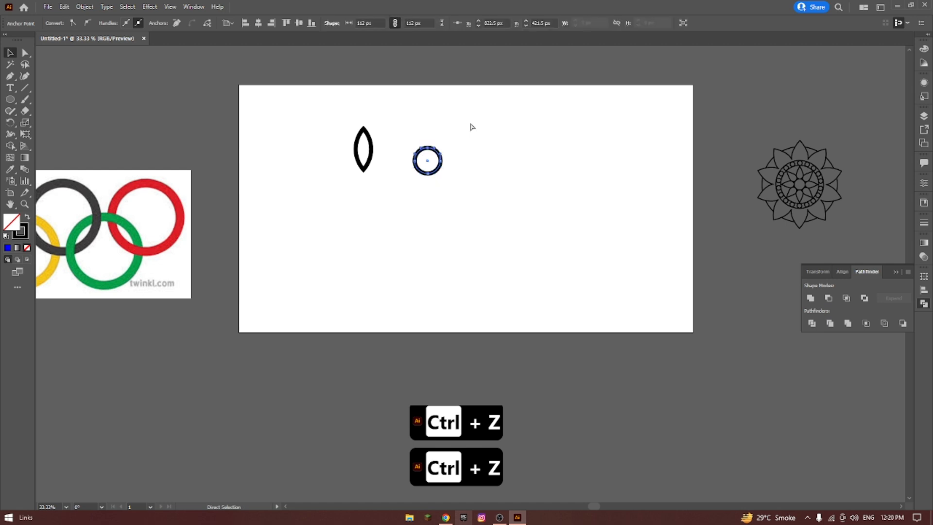
{"action": "left_click", "coordinate": [476, 123]}
{"action": "left_click_drag", "start_coordinate": [313, 91], "coordinate": [427, 190]}
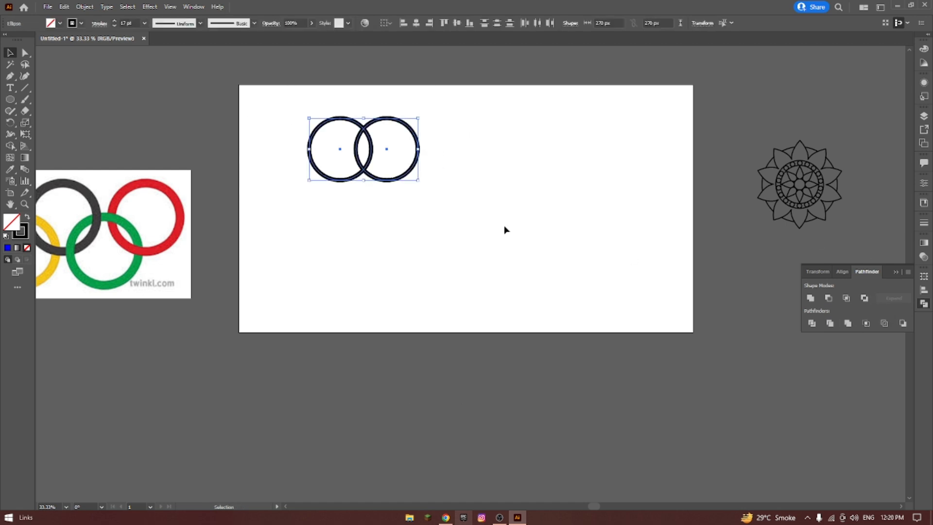
Select both overlapping circles and apply Pathfinder Exclude to them.
{"action": "left_click", "coordinate": [338, 100]}
{"action": "left_click_drag", "start_coordinate": [299, 92], "coordinate": [429, 190]}
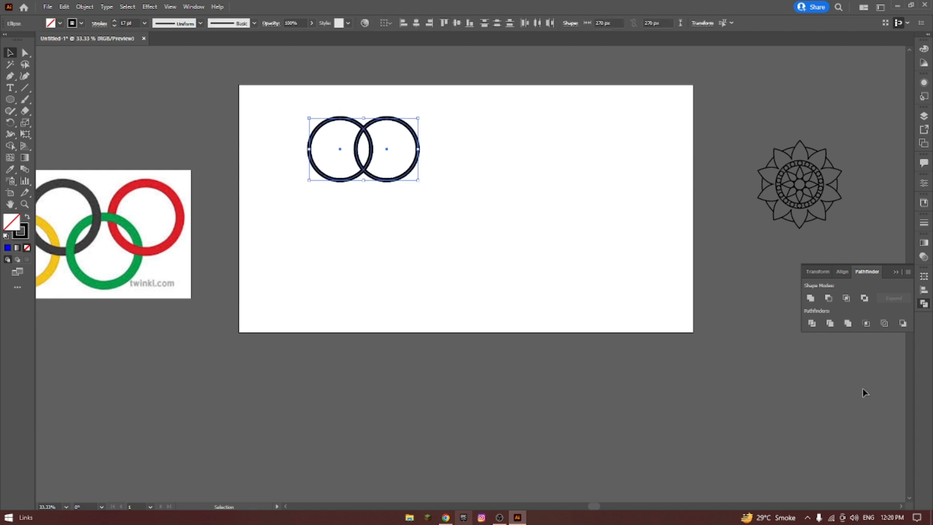
{"action": "left_click", "coordinate": [865, 298]}
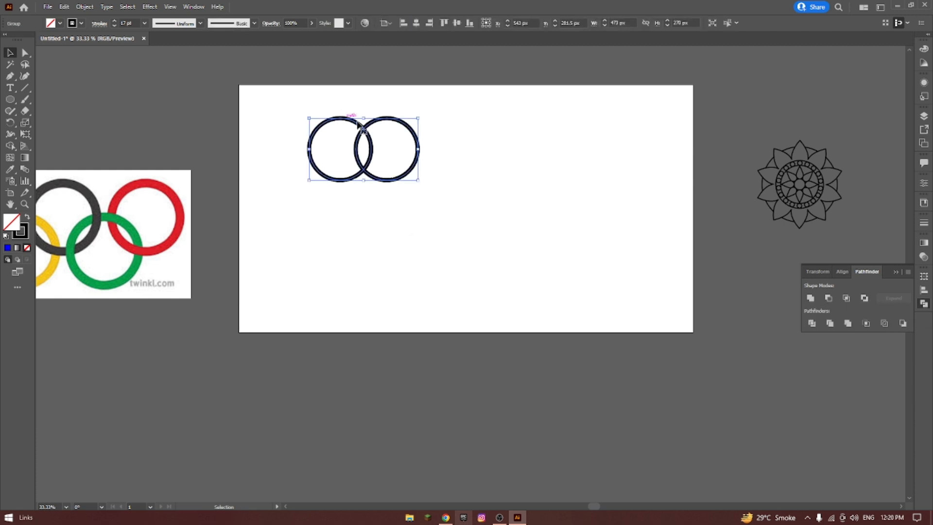
Select the grouped shapes produced by Exclude and ungroup them.
{"action": "left_click", "coordinate": [421, 108]}
{"action": "left_click", "coordinate": [371, 127]}
{"action": "right_click", "coordinate": [373, 124]}
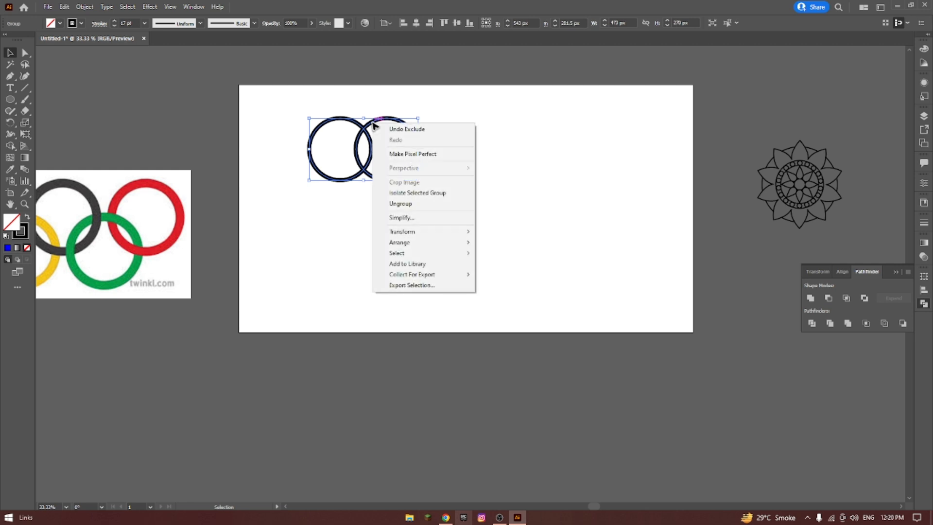
{"action": "left_click", "coordinate": [560, 196]}
{"action": "left_click_drag", "start_coordinate": [317, 104], "coordinate": [457, 186]}
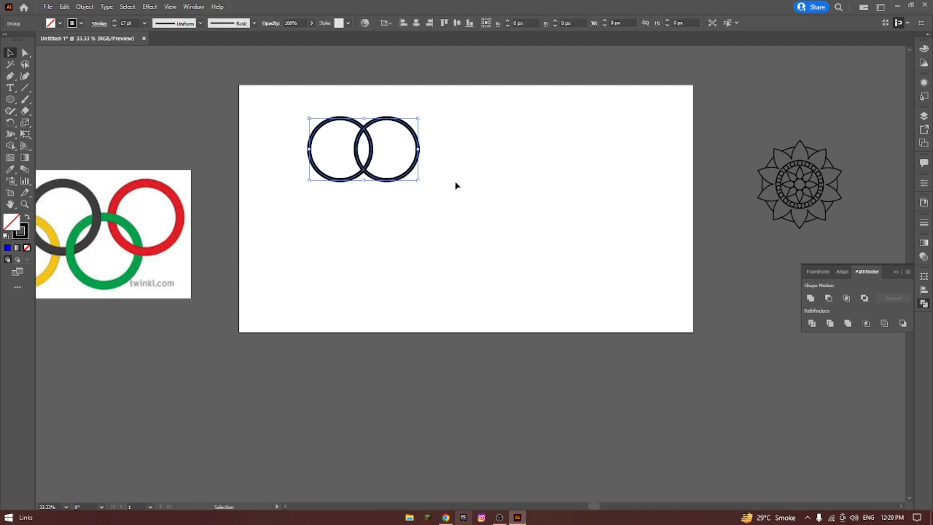
{"action": "right_click", "coordinate": [388, 142]}
{"action": "left_click", "coordinate": [421, 222]}
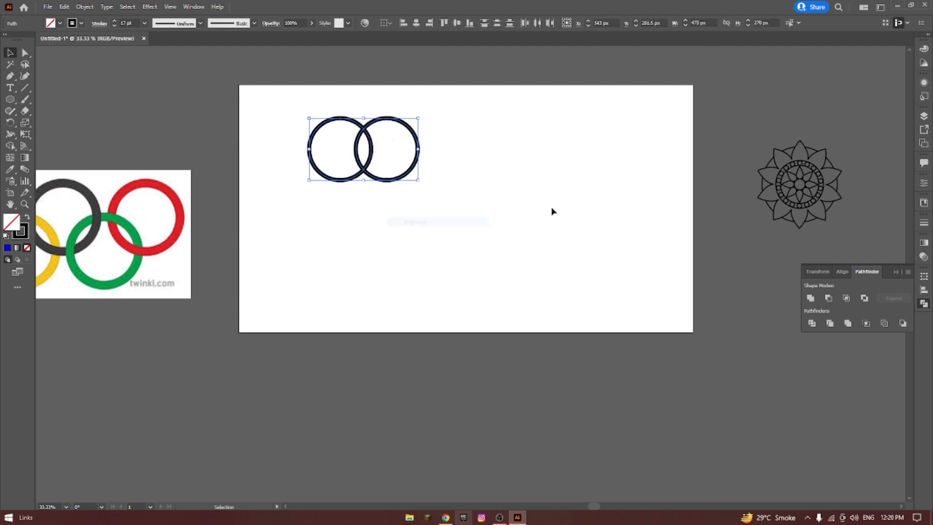
Move the right crescent horizontally away from the left one, leaving a gap between the two pieces.
{"action": "left_click", "coordinate": [553, 210]}
{"action": "left_click_drag", "start_coordinate": [418, 154], "coordinate": [435, 154]}
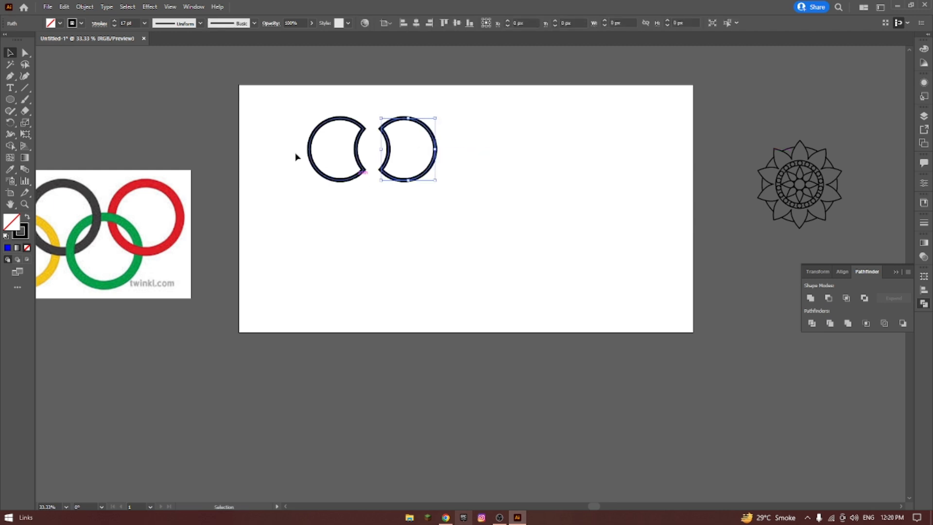
{"action": "left_click_drag", "start_coordinate": [307, 104], "coordinate": [376, 209]}
{"action": "left_click", "coordinate": [368, 132]}
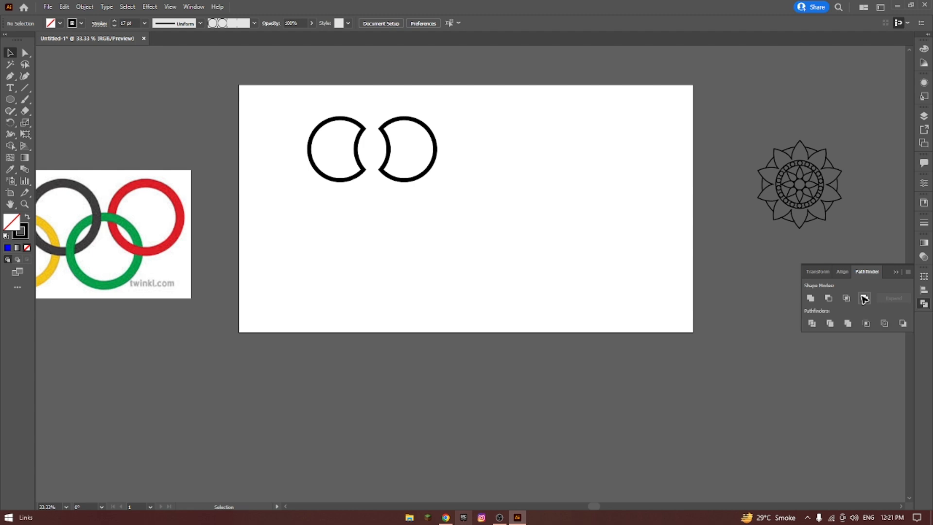
{"action": "left_click_drag", "start_coordinate": [311, 101], "coordinate": [488, 204]}
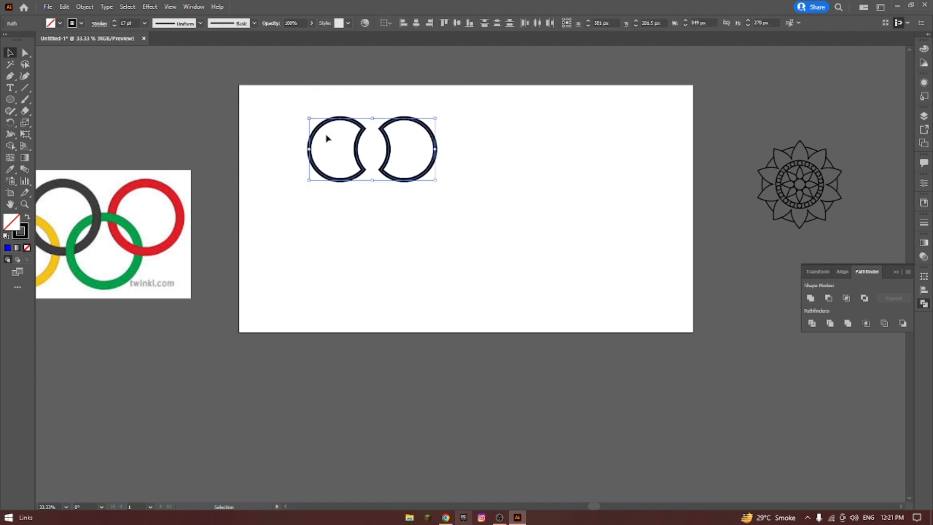
{"action": "left_click", "coordinate": [466, 134]}
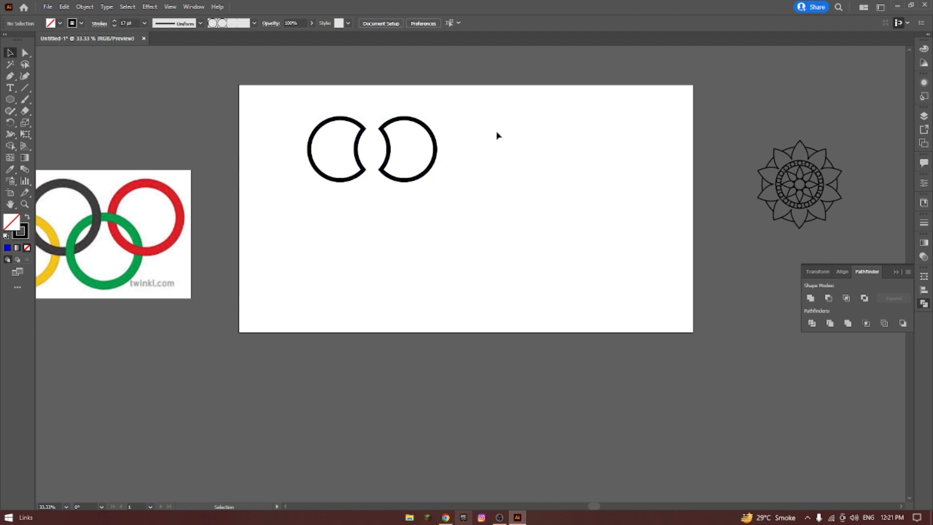
Undo the crescent move, the ungrouping and the Exclude operation to get back the two overlapping circles.
{"action": "key", "text": "ctrl+z"}
{"action": "key", "text": "ctrl+z"}
{"action": "left_click", "coordinate": [474, 132]}
Select both overlapping circles and apply Pathfinder Divide to them.
{"action": "left_click_drag", "start_coordinate": [285, 85], "coordinate": [486, 219]}
{"action": "left_click", "coordinate": [428, 94]}
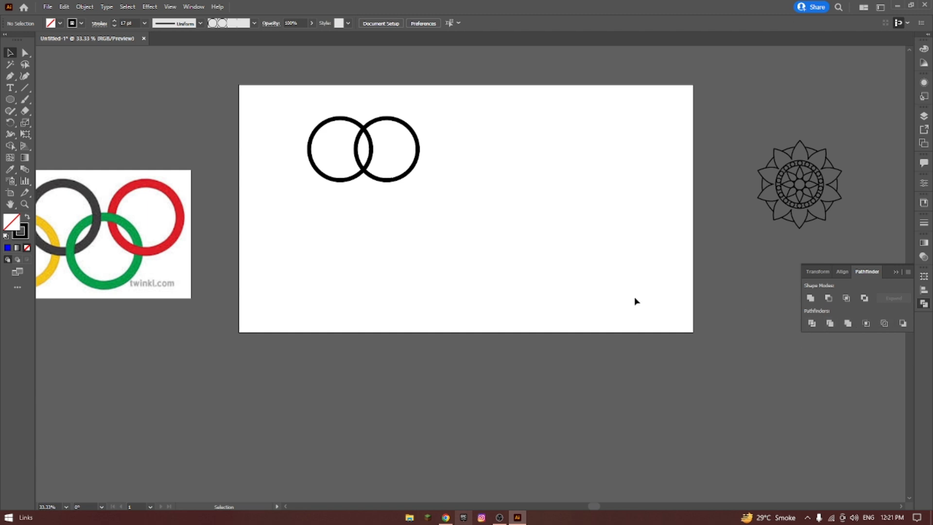
{"action": "left_click_drag", "start_coordinate": [298, 99], "coordinate": [360, 148]}
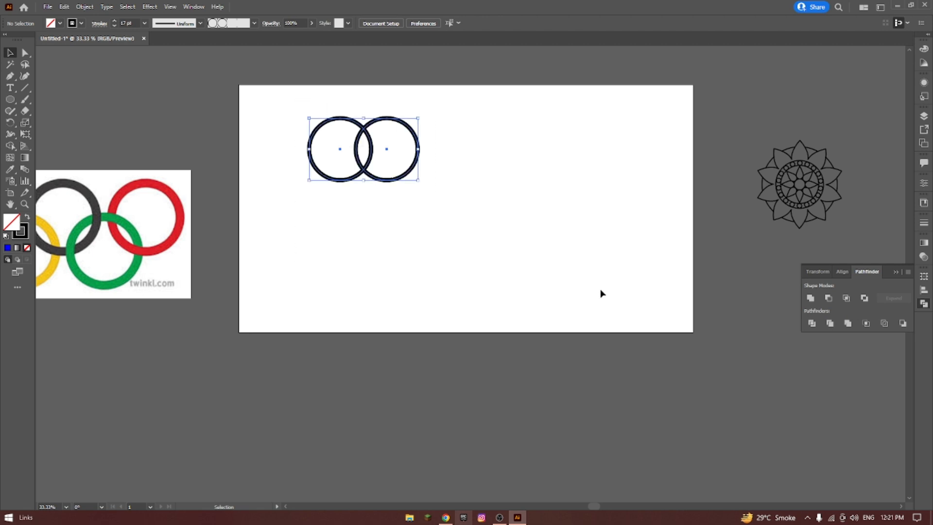
{"action": "left_click", "coordinate": [812, 324]}
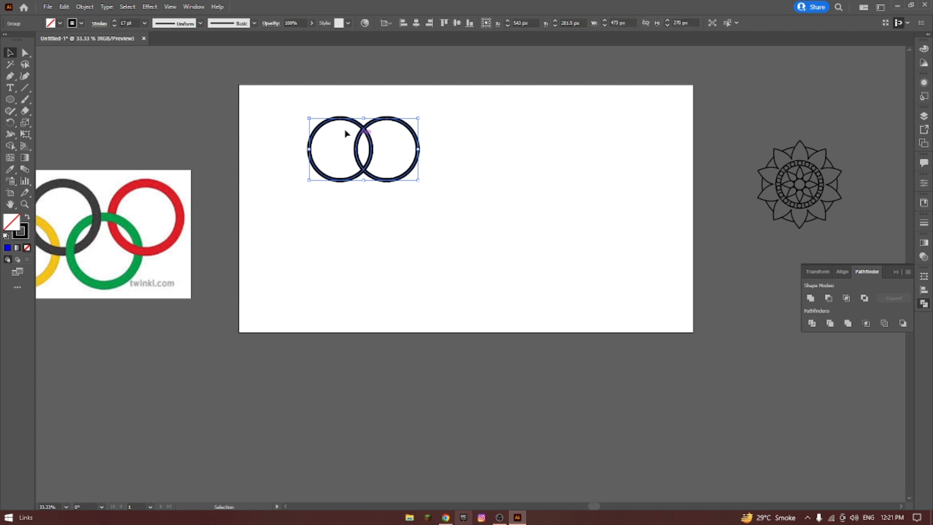
{"action": "left_click", "coordinate": [498, 119]}
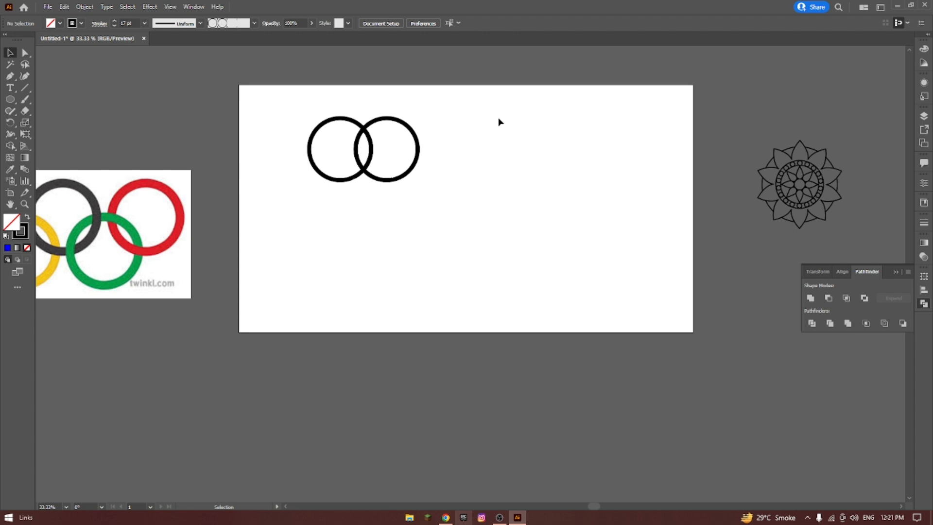
Ungroup the divided circles.
{"action": "left_click", "coordinate": [385, 119]}
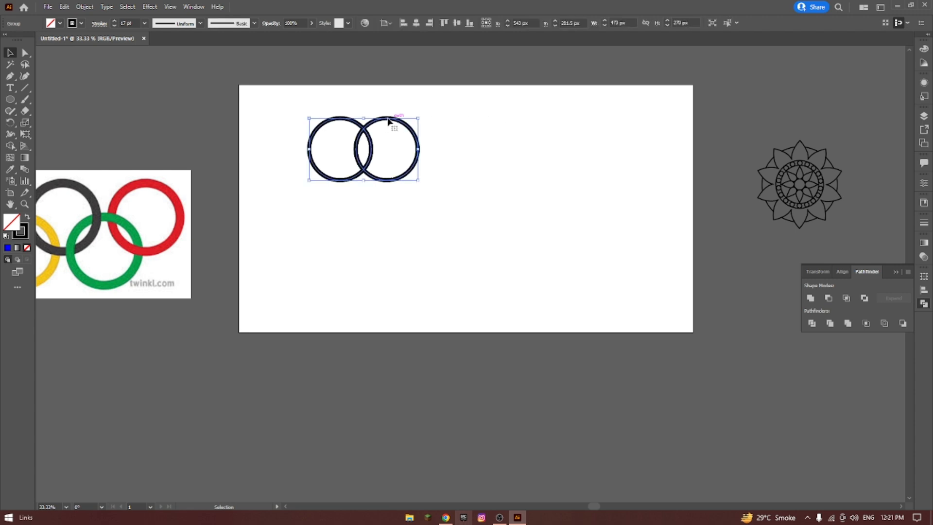
{"action": "right_click", "coordinate": [388, 121]}
{"action": "left_click", "coordinate": [444, 201]}
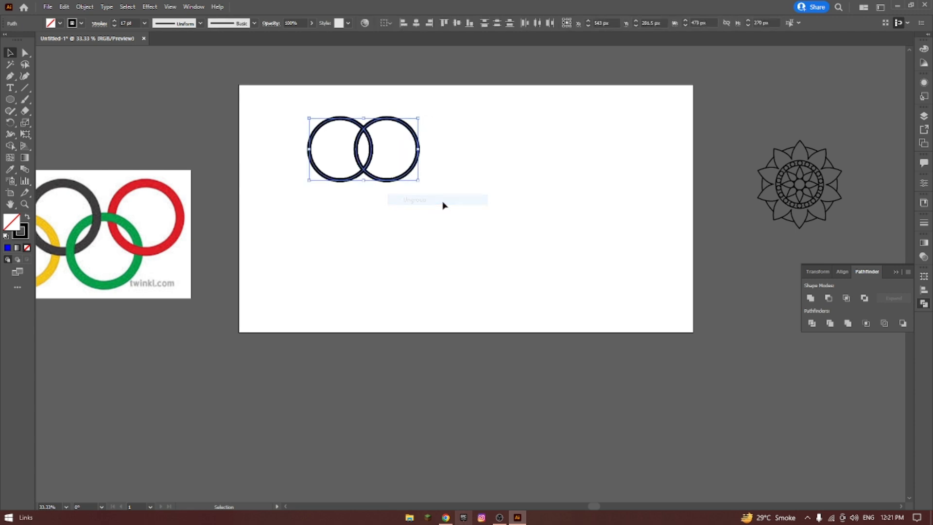
Move the right crescent, the left crescent and the central lens apart so the three divided pieces stand separately.
{"action": "left_click", "coordinate": [421, 137]}
{"action": "left_click_drag", "start_coordinate": [419, 142], "coordinate": [440, 141]}
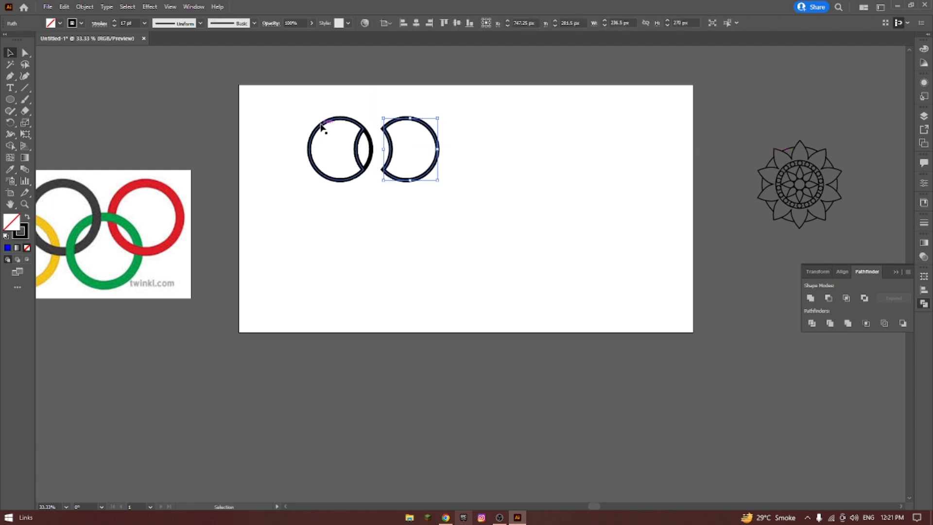
{"action": "left_click_drag", "start_coordinate": [325, 128], "coordinate": [315, 122]}
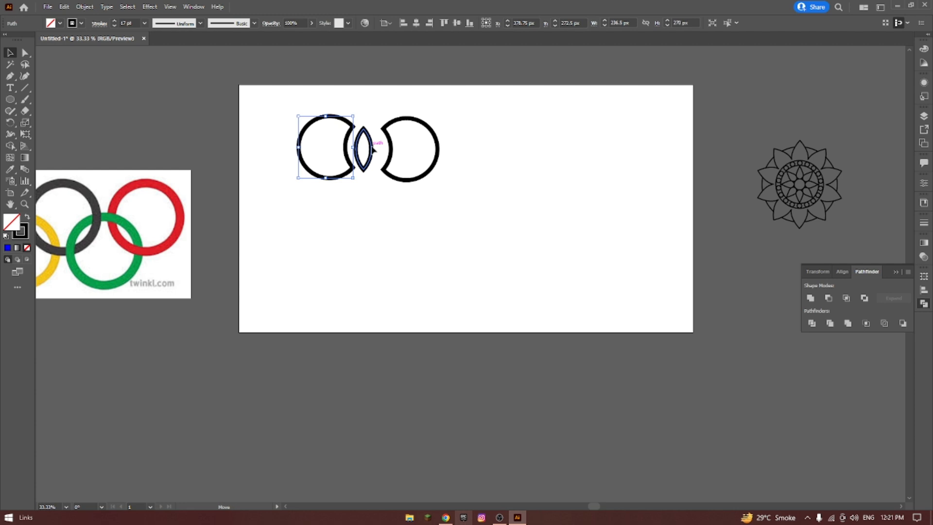
{"action": "left_click_drag", "start_coordinate": [373, 149], "coordinate": [377, 149]}
{"action": "left_click", "coordinate": [391, 96]}
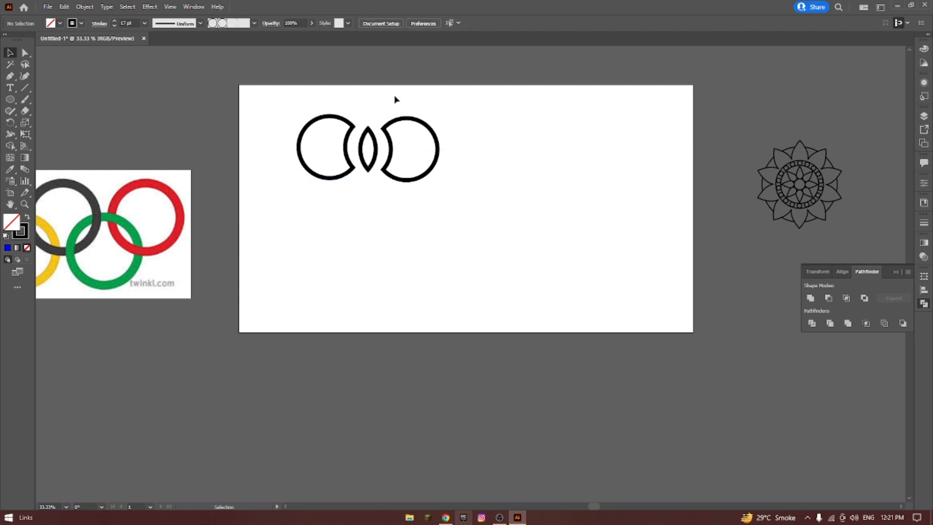
Undo the piece moves, the ungrouping and the Divide operation to restore the two original overlapping circles.
{"action": "key", "text": "ctrl+z"}
{"action": "key", "text": "ctrl+z"}
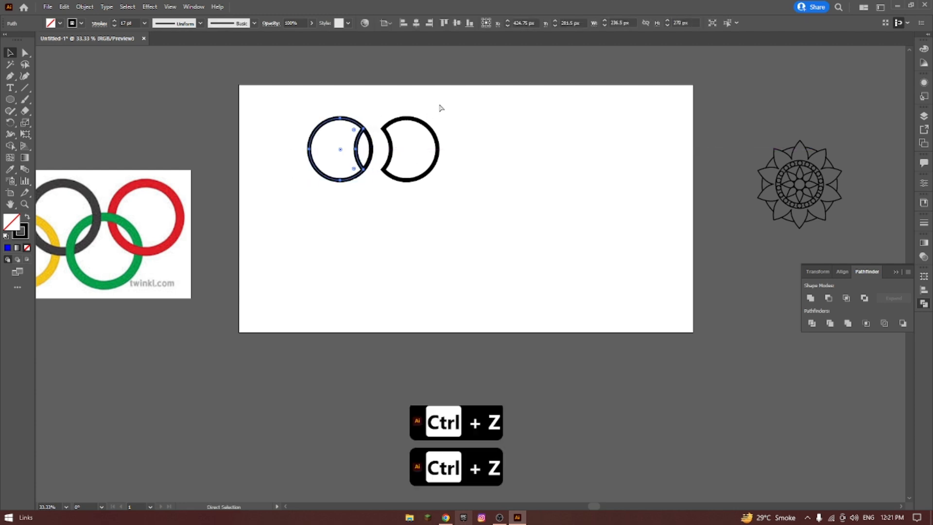
{"action": "left_click", "coordinate": [442, 106]}
{"action": "key", "text": "ctrl+z"}
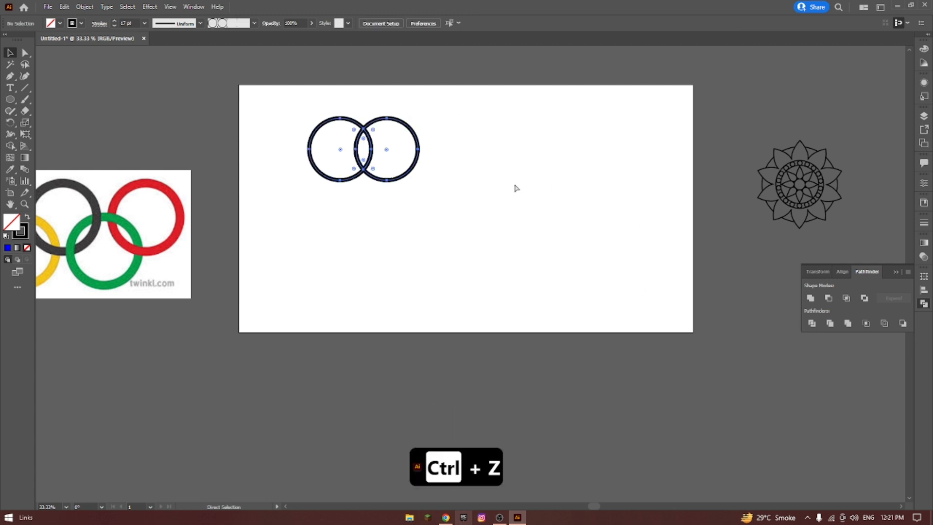
{"action": "left_click", "coordinate": [516, 190]}
{"action": "left_click_drag", "start_coordinate": [313, 102], "coordinate": [428, 192]}
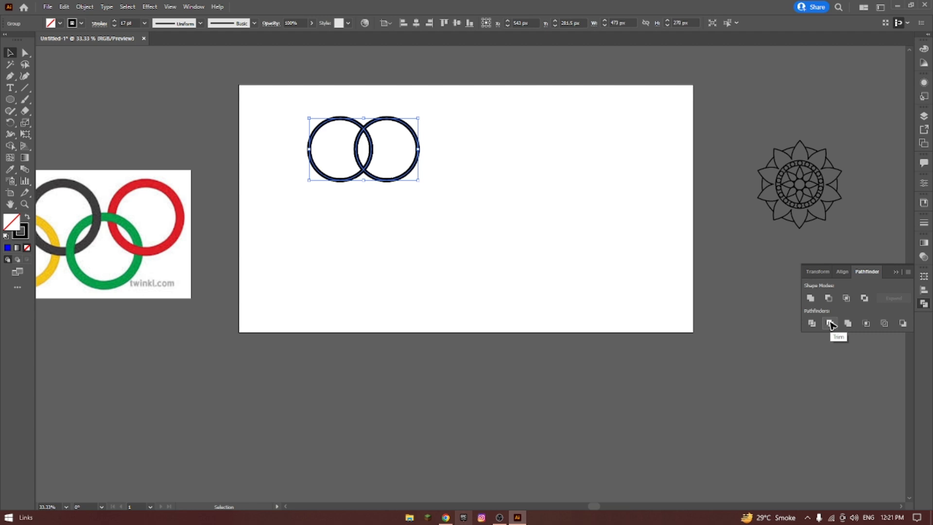
{"action": "left_click", "coordinate": [460, 270]}
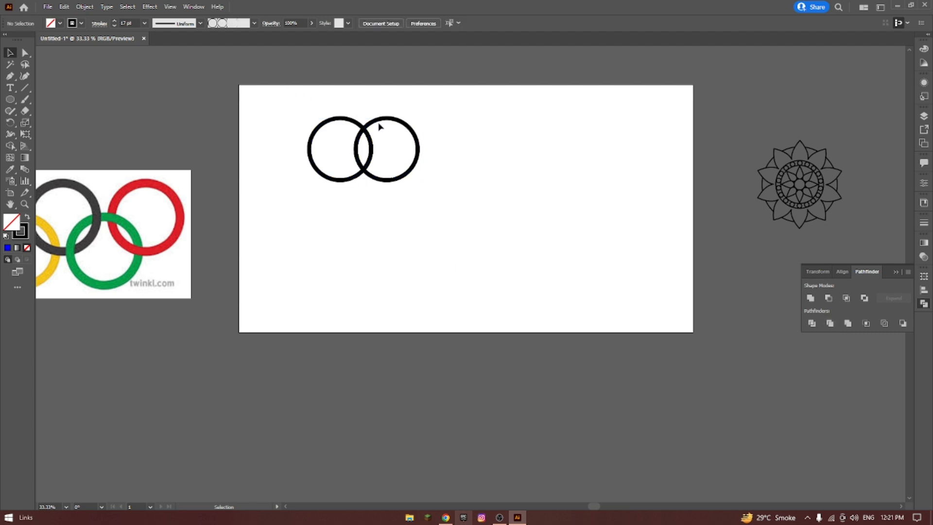
{"action": "key", "text": "ctrl+z"}
{"action": "left_click", "coordinate": [326, 100]}
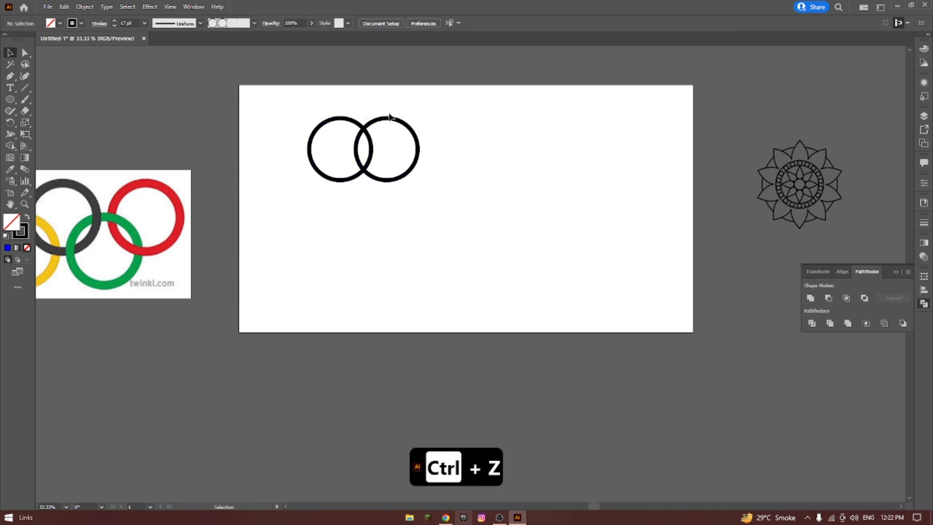
Duplicate the right circle horizontally to the right, forming a row of three equal overlapping circles.
{"action": "left_click", "coordinate": [389, 118]}
{"action": "left_click_drag", "start_coordinate": [415, 135], "coordinate": [462, 135]}
{"action": "left_click", "coordinate": [516, 107]}
{"action": "left_click_drag", "start_coordinate": [319, 99], "coordinate": [609, 189]}
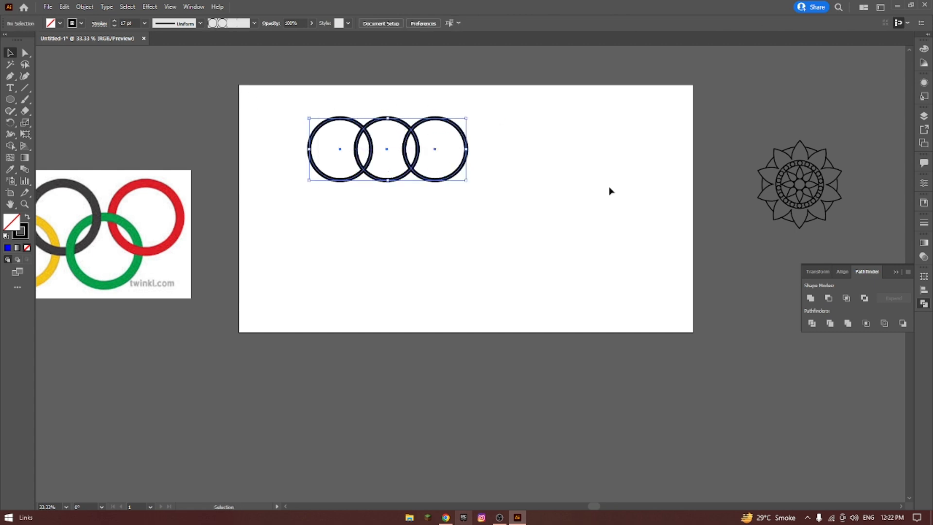
{"action": "left_click", "coordinate": [402, 88]}
Fill the middle circle with yellow.
{"action": "left_click", "coordinate": [394, 119]}
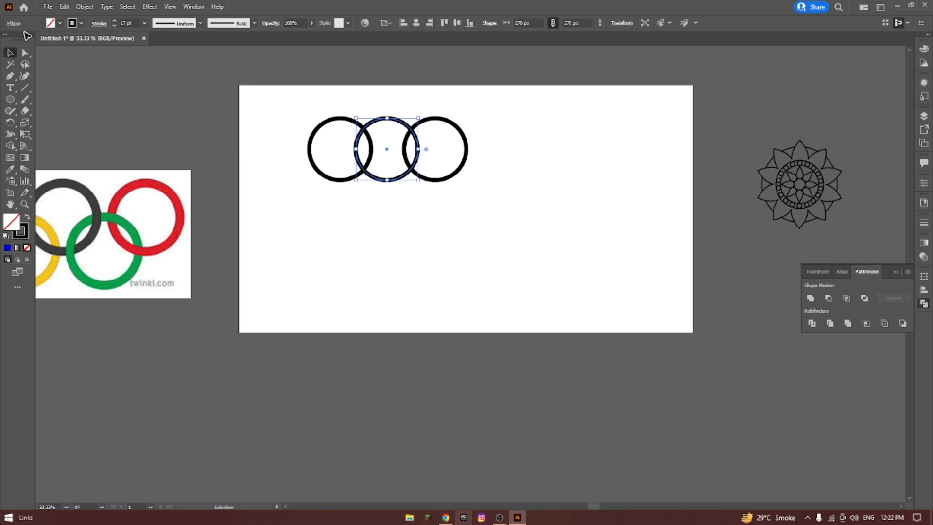
{"action": "left_click", "coordinate": [60, 23]}
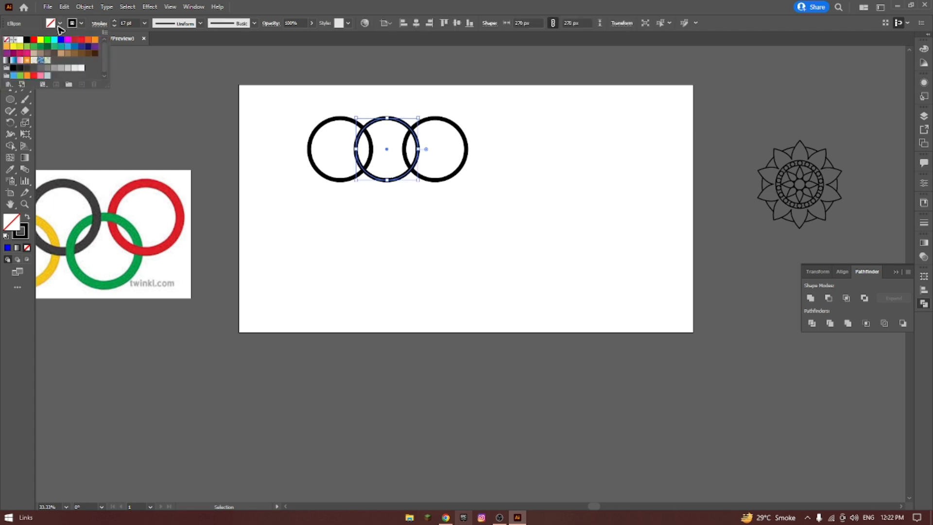
{"action": "left_click", "coordinate": [38, 42]}
{"action": "left_click", "coordinate": [466, 121]}
Fill the right circle with bright green, keeping its black stroke.
{"action": "left_click", "coordinate": [444, 119]}
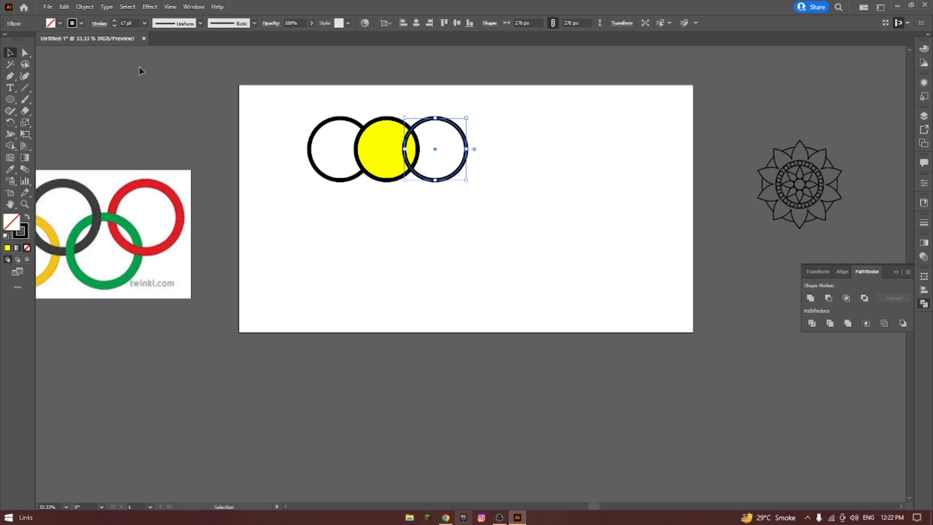
{"action": "left_click", "coordinate": [81, 24]}
{"action": "left_click", "coordinate": [163, 74]}
{"action": "left_click", "coordinate": [59, 23]}
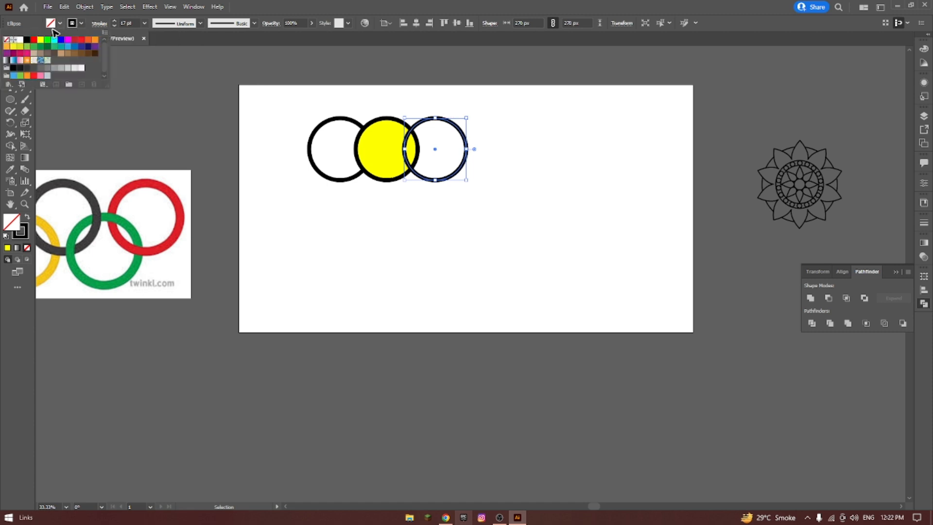
{"action": "left_click", "coordinate": [47, 43]}
{"action": "left_click", "coordinate": [338, 87]}
Fill the left circle with cyan.
{"action": "left_click", "coordinate": [311, 115]}
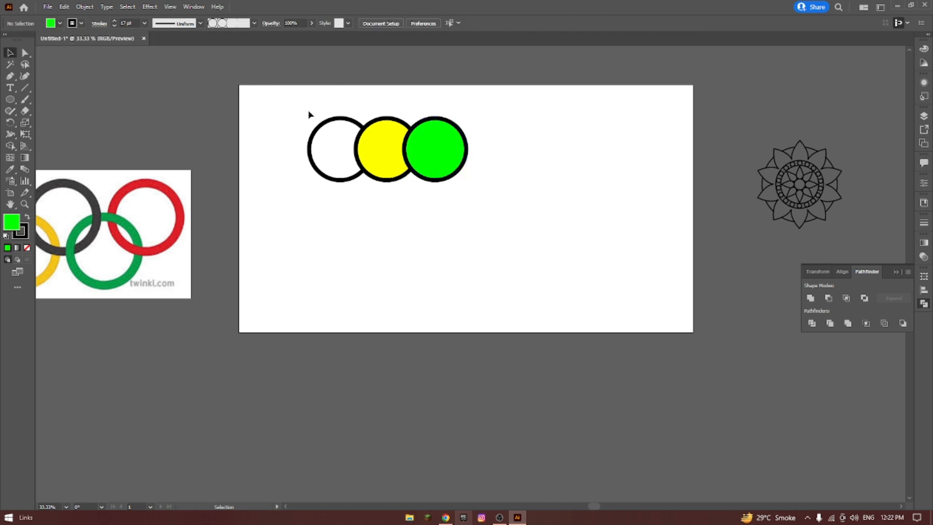
{"action": "left_click", "coordinate": [335, 119]}
{"action": "left_click", "coordinate": [60, 23]}
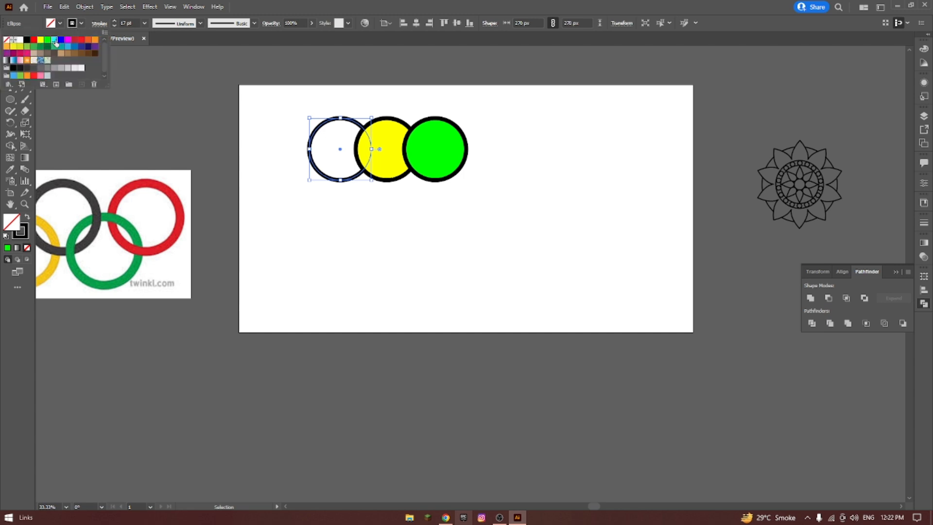
{"action": "left_click", "coordinate": [54, 40]}
Select all three coloured circles and apply Pathfinder Trim to them.
{"action": "left_click_drag", "start_coordinate": [280, 97], "coordinate": [469, 183]}
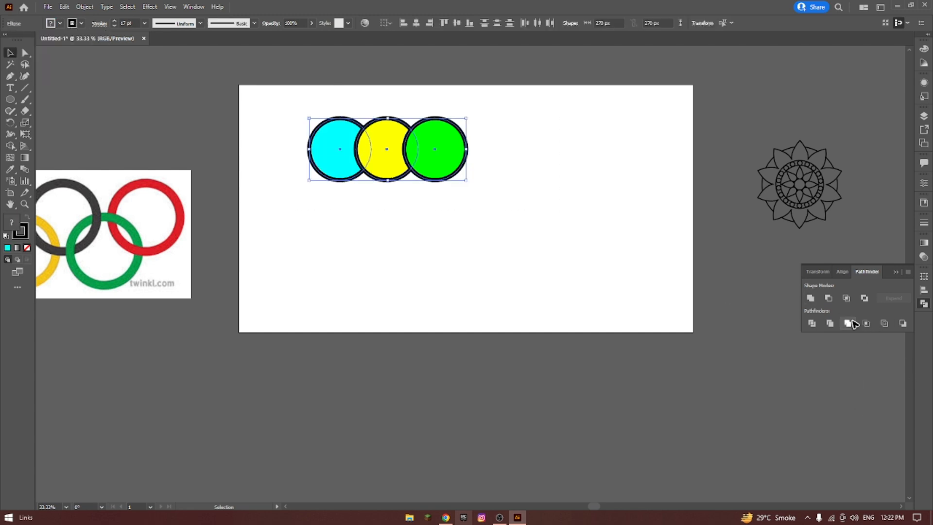
{"action": "left_click", "coordinate": [831, 325]}
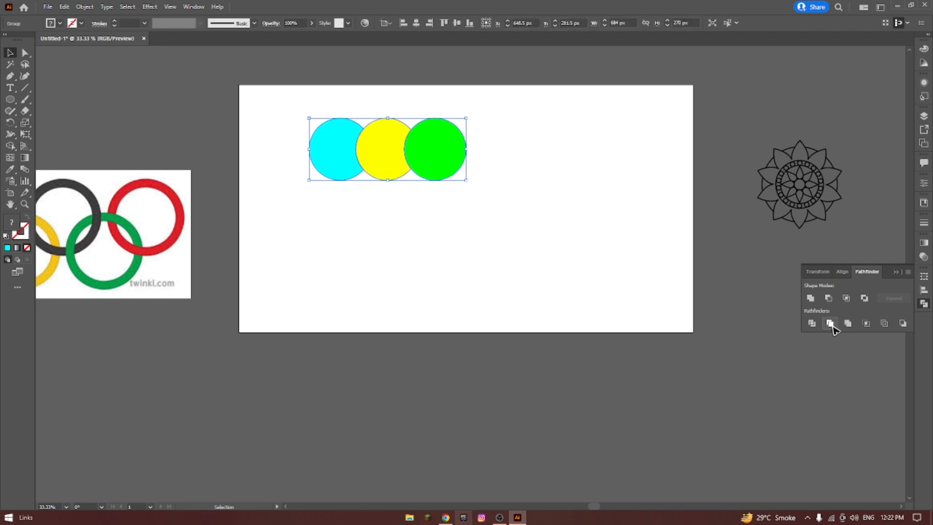
{"action": "left_click", "coordinate": [590, 281]}
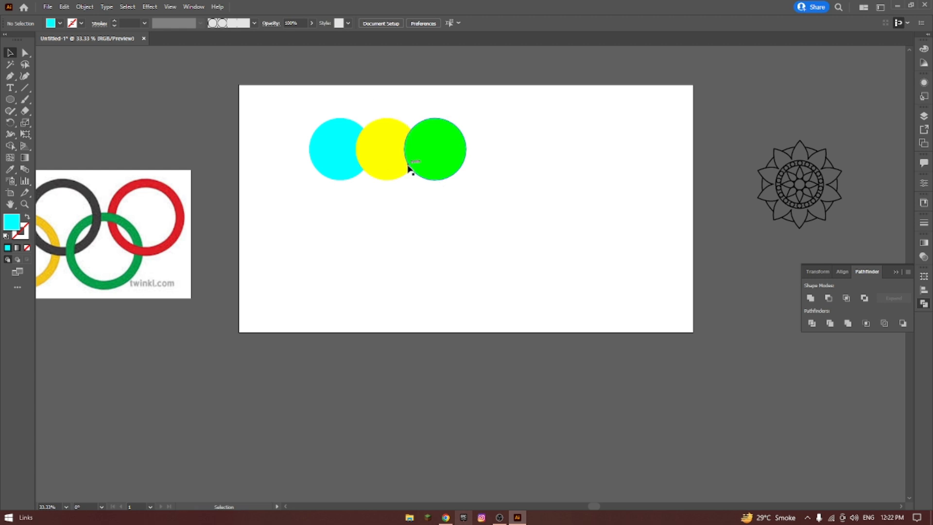
Examine the trimmed circles' paths in Outline view, return to Preview and select the trimmed group.
{"action": "left_click", "coordinate": [430, 163]}
{"action": "left_click", "coordinate": [292, 94]}
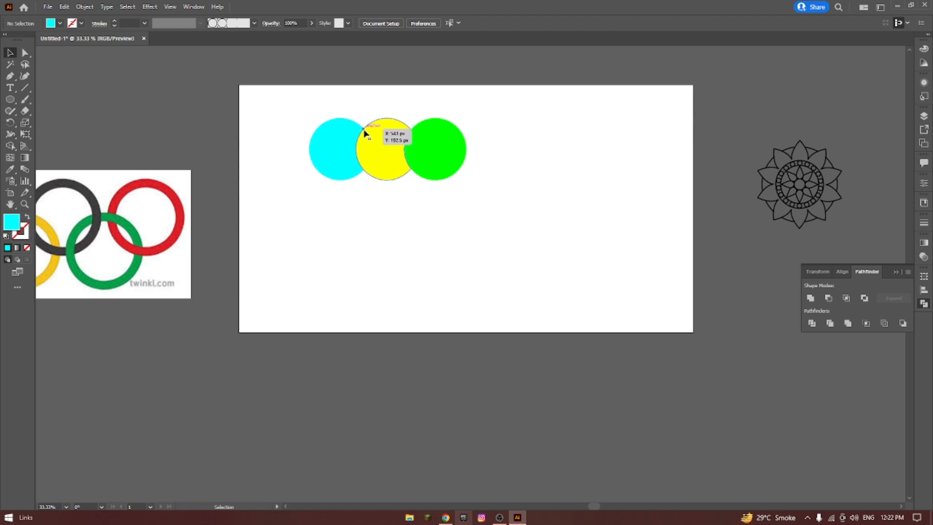
{"action": "key", "text": "ctrl+y"}
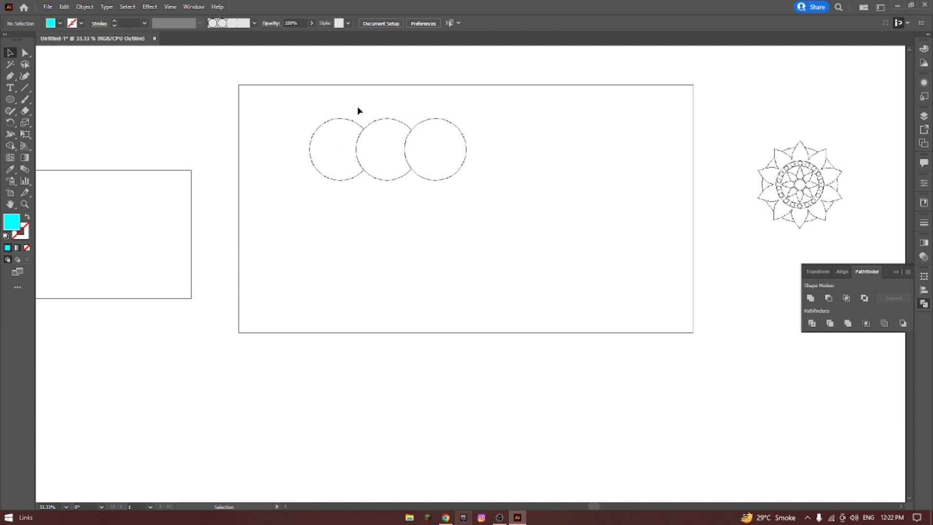
{"action": "key", "text": "ctrl+y"}
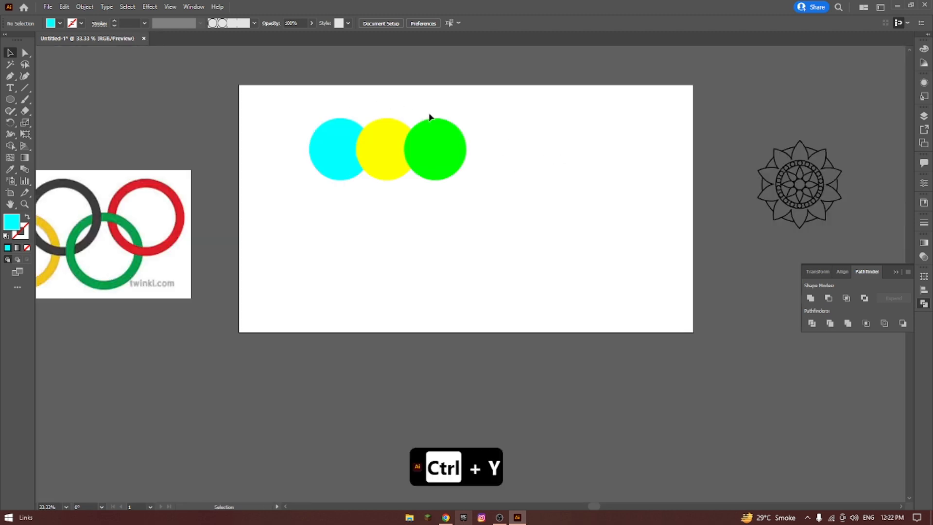
{"action": "left_click", "coordinate": [384, 132]}
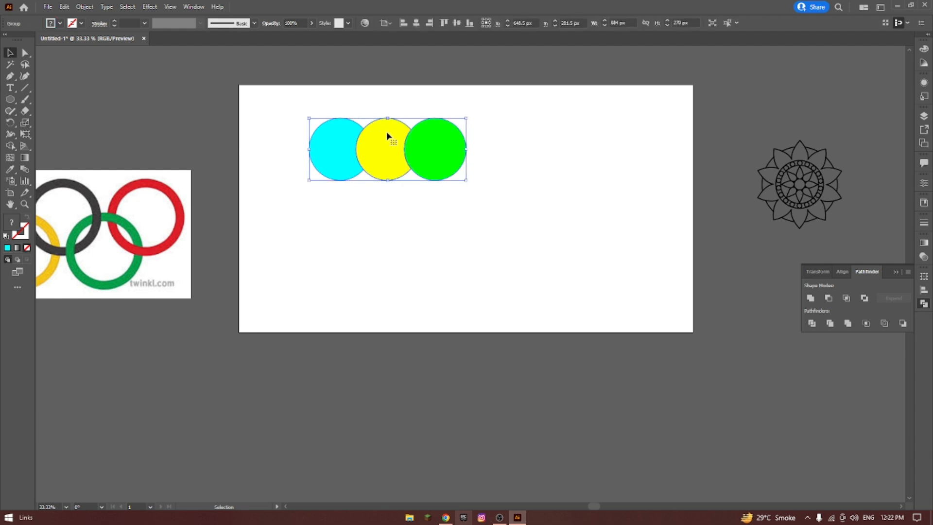
Ungroup the trimmed circles and spread the green, yellow and cyan pieces apart horizontally.
{"action": "right_click", "coordinate": [387, 134]}
{"action": "left_click", "coordinate": [432, 214]}
{"action": "left_click_drag", "start_coordinate": [451, 152], "coordinate": [467, 151]}
{"action": "left_click_drag", "start_coordinate": [384, 150], "coordinate": [392, 149]}
{"action": "left_click", "coordinate": [515, 111]}
Delete the three trimmed pieces and create two overlapping cyan circles, each about 294 px in diameter, without a stroke.
{"action": "left_click_drag", "start_coordinate": [334, 149], "coordinate": [542, 207]}
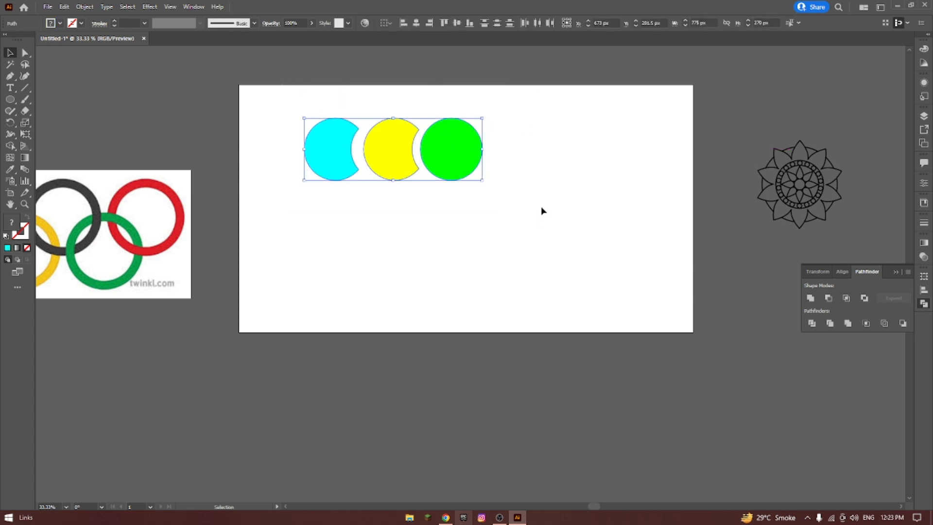
{"action": "key", "text": "Delete"}
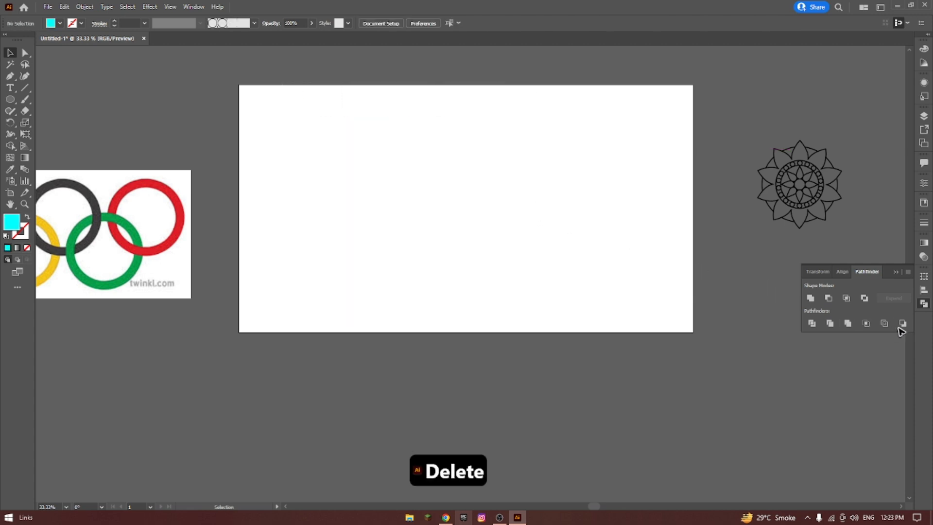
{"action": "left_click", "coordinate": [10, 99]}
{"action": "left_click", "coordinate": [53, 123]}
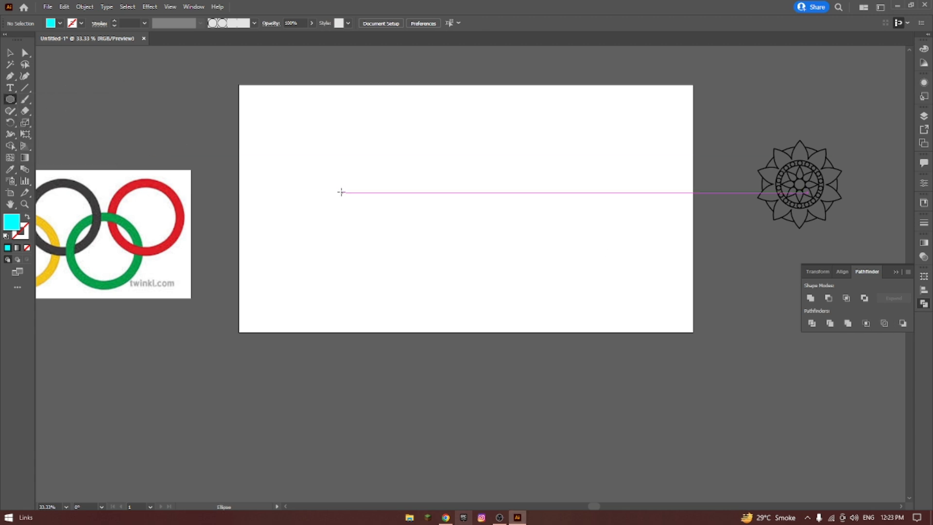
{"action": "left_click_drag", "start_coordinate": [331, 156], "coordinate": [392, 166]}
{"action": "left_click", "coordinate": [10, 53]}
{"action": "left_click", "coordinate": [290, 140]}
Select both cyan circles and give them a black 10 pt stroke.
{"action": "left_click_drag", "start_coordinate": [419, 184], "coordinate": [158, 66]}
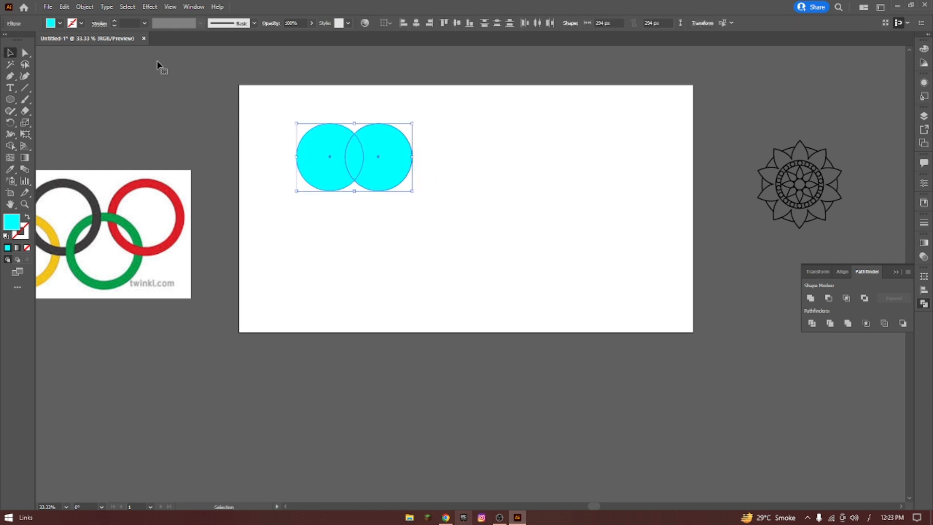
{"action": "left_click", "coordinate": [82, 23]}
{"action": "left_click", "coordinate": [114, 21]}
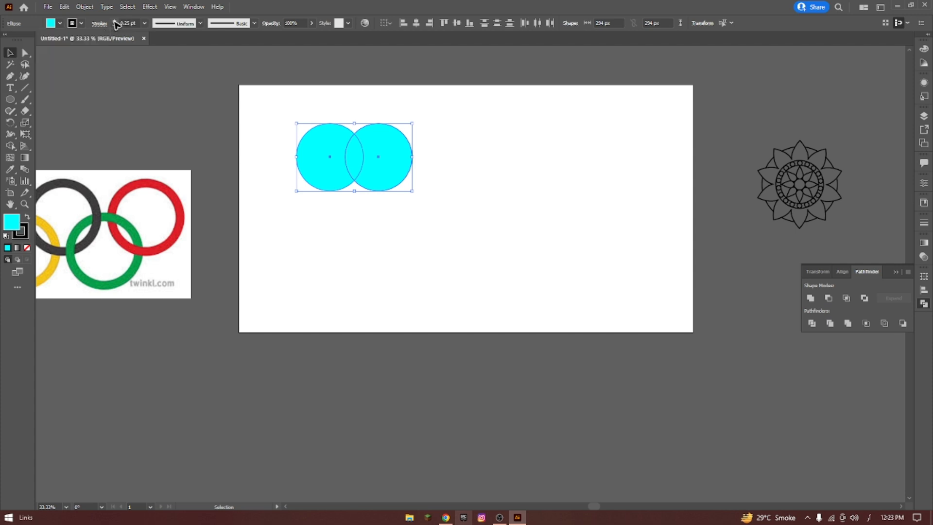
{"action": "left_click", "coordinate": [114, 21]}
{"action": "left_click", "coordinate": [115, 21]}
{"action": "left_click", "coordinate": [114, 21]}
{"action": "left_click", "coordinate": [114, 21]}
{"action": "left_click", "coordinate": [114, 21]}
{"action": "left_click", "coordinate": [115, 21]}
{"action": "left_click", "coordinate": [115, 21]}
{"action": "left_click", "coordinate": [401, 89]}
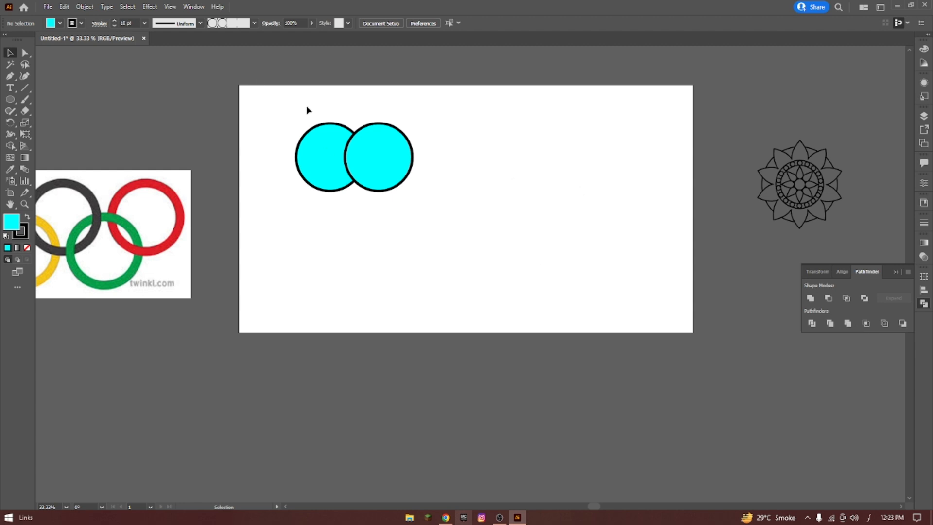
Apply Pathfinder Merge to the two stroked circles and shift the merged shape slightly right and down.
{"action": "left_click_drag", "start_coordinate": [306, 109], "coordinate": [574, 250]}
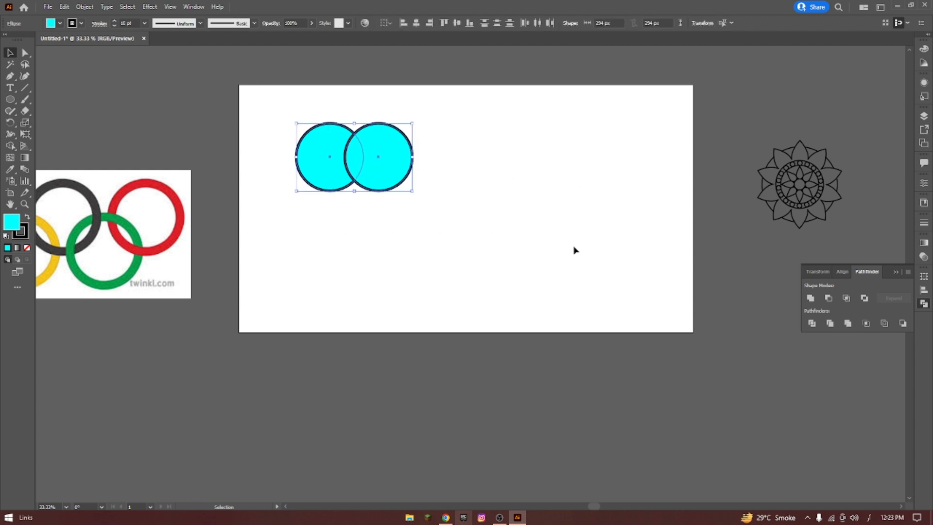
{"action": "left_click", "coordinate": [847, 323]}
{"action": "left_click", "coordinate": [451, 167]}
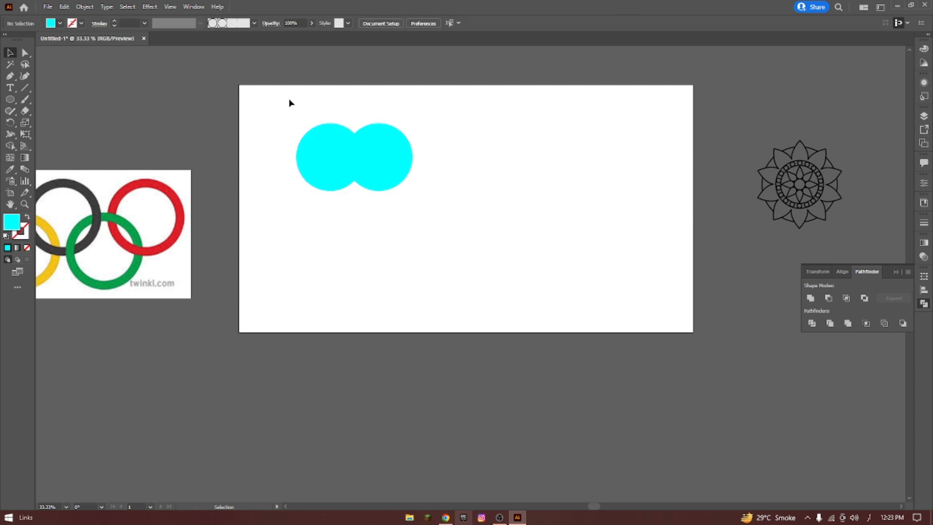
{"action": "mouse_move", "coordinate": [400, 159]}
{"action": "left_mouse_down"}
{"action": "mouse_move", "coordinate": [474, 192]}
{"action": "mouse_move", "coordinate": [403, 175]}
{"action": "mouse_move", "coordinate": [403, 168]}
{"action": "left_mouse_up"}
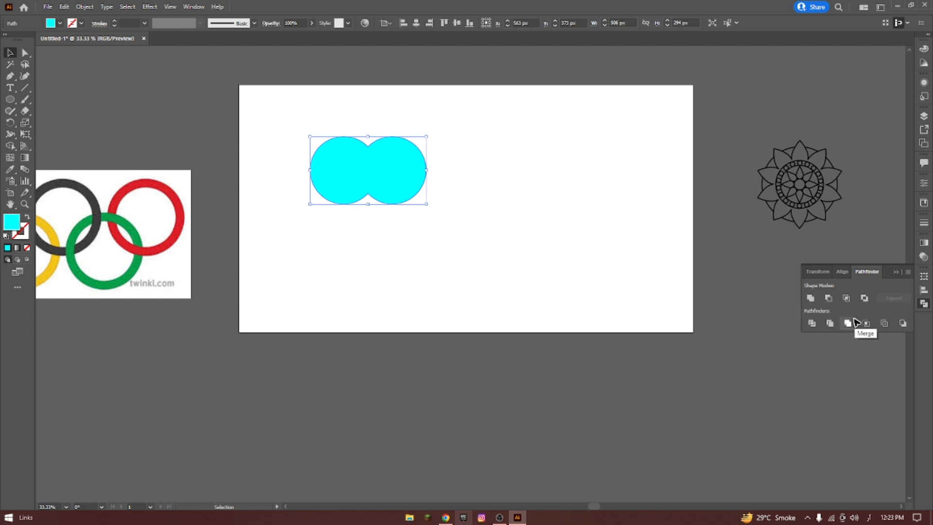
{"action": "left_click", "coordinate": [534, 230]}
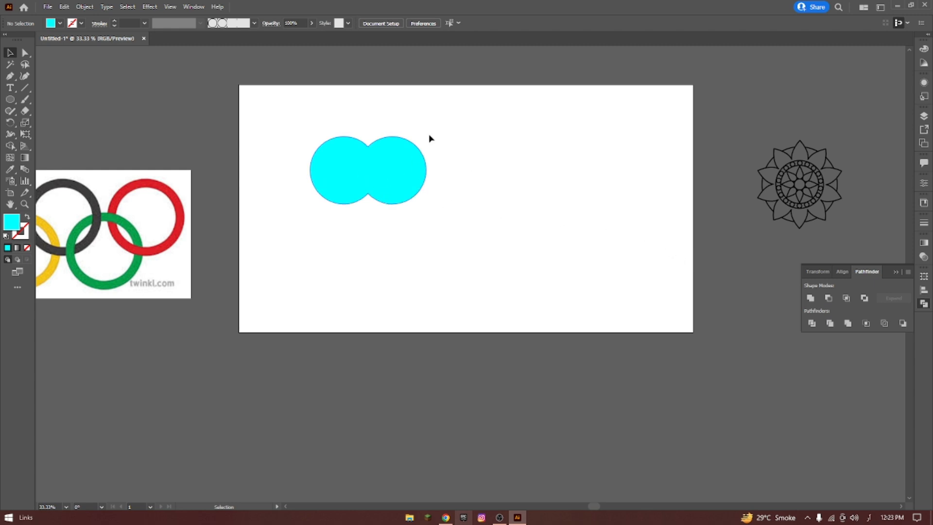
Undo the move and the Merge of the two cyan circles.
{"action": "key", "text": "a"}
{"action": "key", "text": "ctrl+z"}
{"action": "key", "text": "ctrl+z"}
{"action": "key", "text": "ctrl+z"}
{"action": "key", "text": "ctrl+z"}
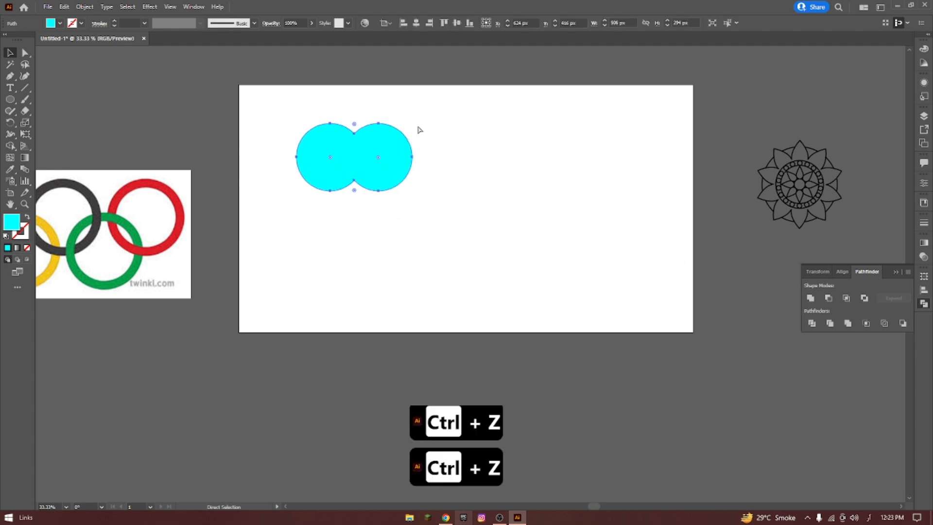
{"action": "left_click", "coordinate": [399, 156]}
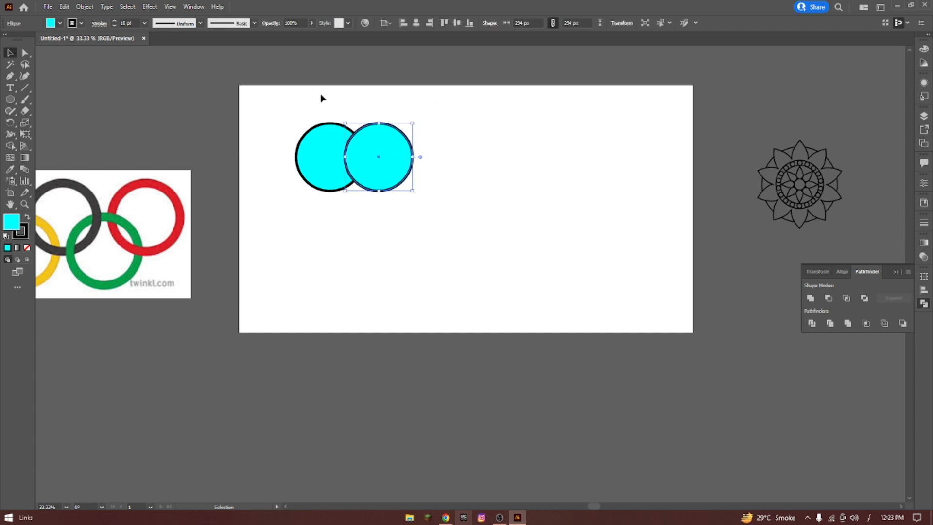
Duplicate the pair of overlapping cyan circles directly below the original pair.
{"action": "left_click_drag", "start_coordinate": [315, 98], "coordinate": [396, 161]}
{"action": "left_click", "coordinate": [400, 217]}
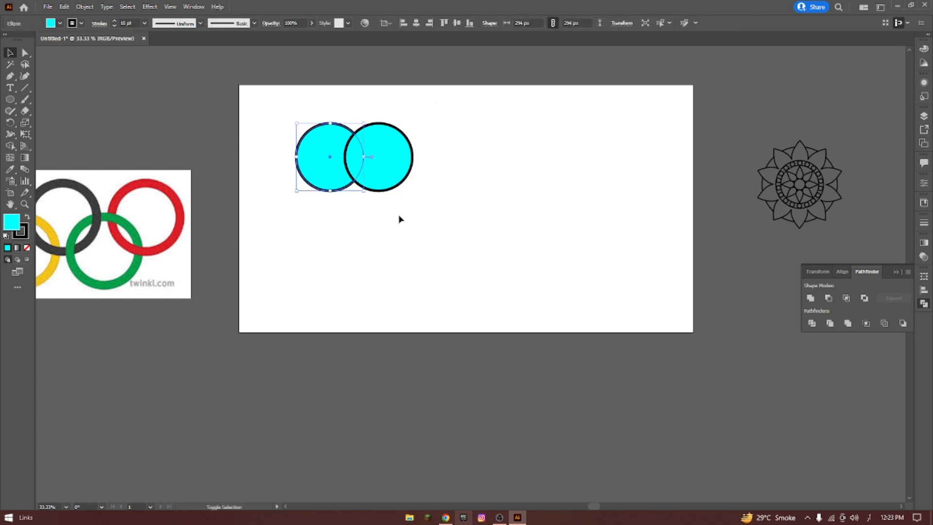
{"action": "left_click_drag", "start_coordinate": [327, 107], "coordinate": [386, 240]}
{"action": "left_click", "coordinate": [451, 212]}
Select the upper pair of circles and combine them with the Unite shape mode.
{"action": "left_click_drag", "start_coordinate": [287, 96], "coordinate": [468, 173]}
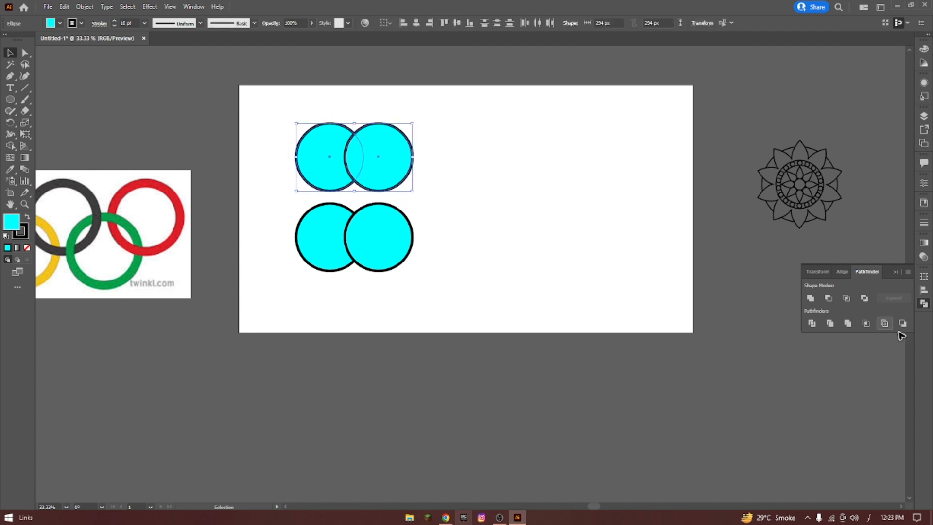
{"action": "left_click", "coordinate": [811, 298]}
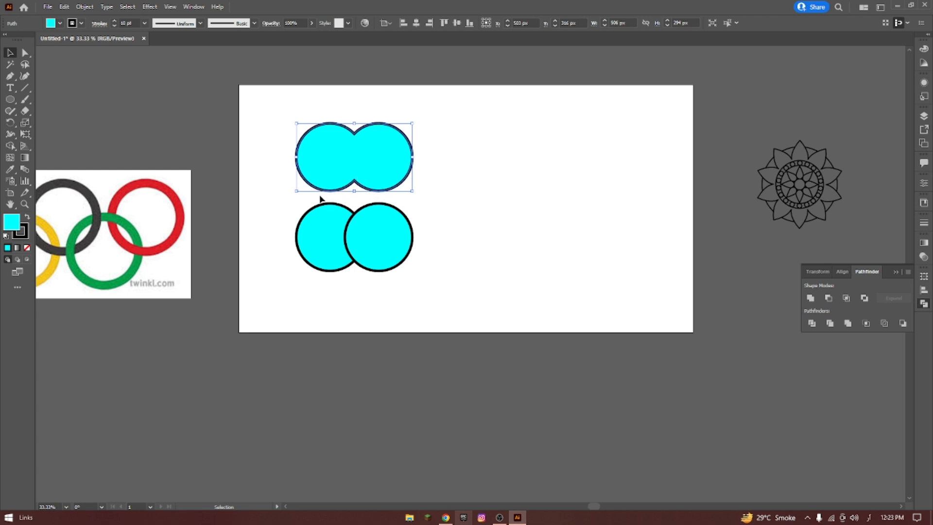
{"action": "left_click", "coordinate": [488, 198]}
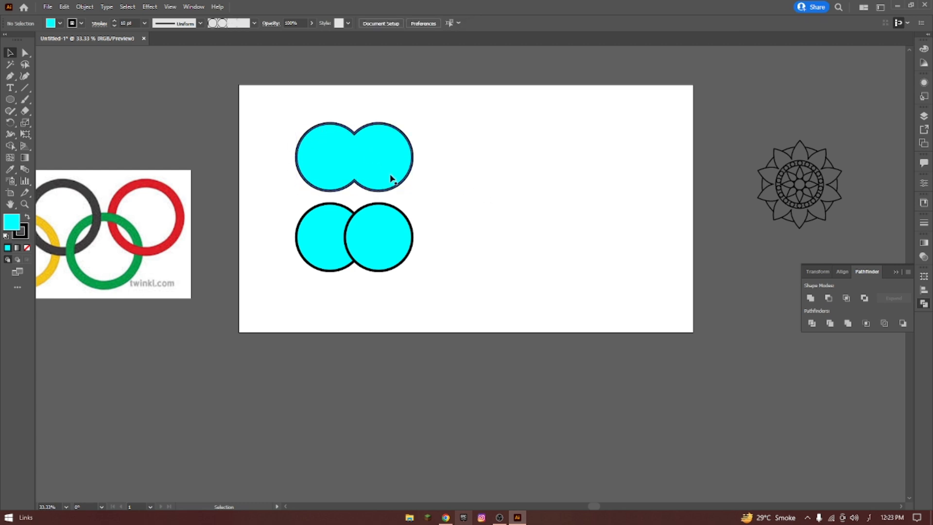
Select the lower pair of circles and apply Pathfinder Merge to compare it with the united shape.
{"action": "left_click_drag", "start_coordinate": [285, 204], "coordinate": [492, 326]}
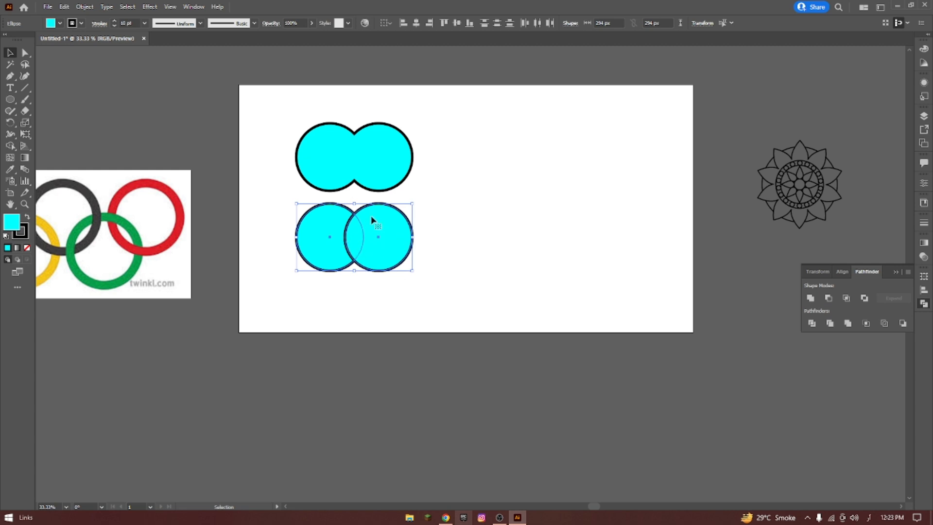
{"action": "left_click", "coordinate": [848, 323]}
{"action": "left_click", "coordinate": [511, 254]}
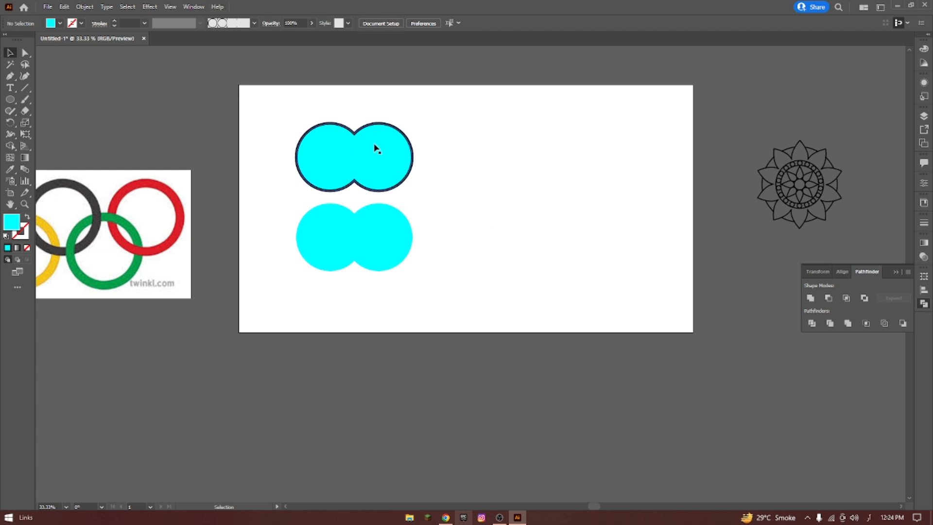
Undo the Merge of the lower pair and the Unite of the upper pair.
{"action": "key", "text": "ctrl+z"}
{"action": "key", "text": "ctrl+z"}
{"action": "left_click", "coordinate": [490, 168]}
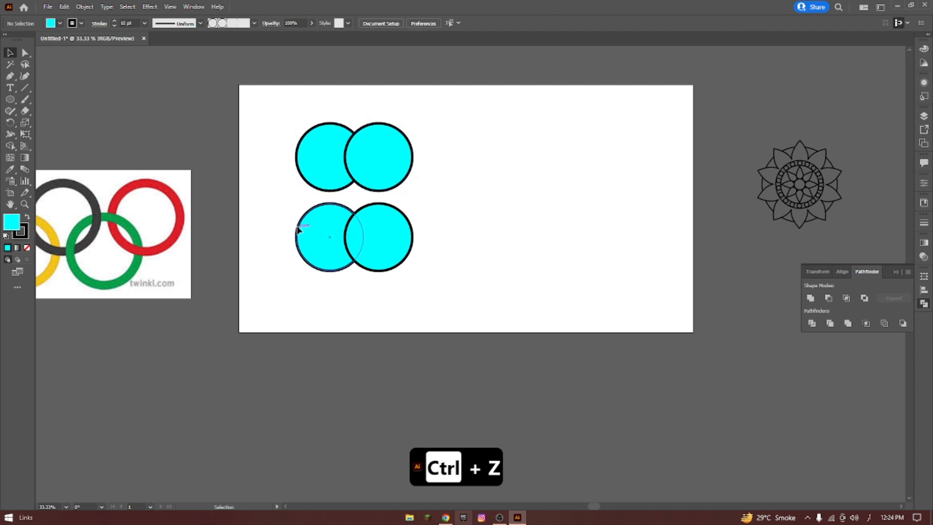
Select the lower pair of circles and apply Pathfinder Crop to them.
{"action": "left_click_drag", "start_coordinate": [280, 200], "coordinate": [437, 290]}
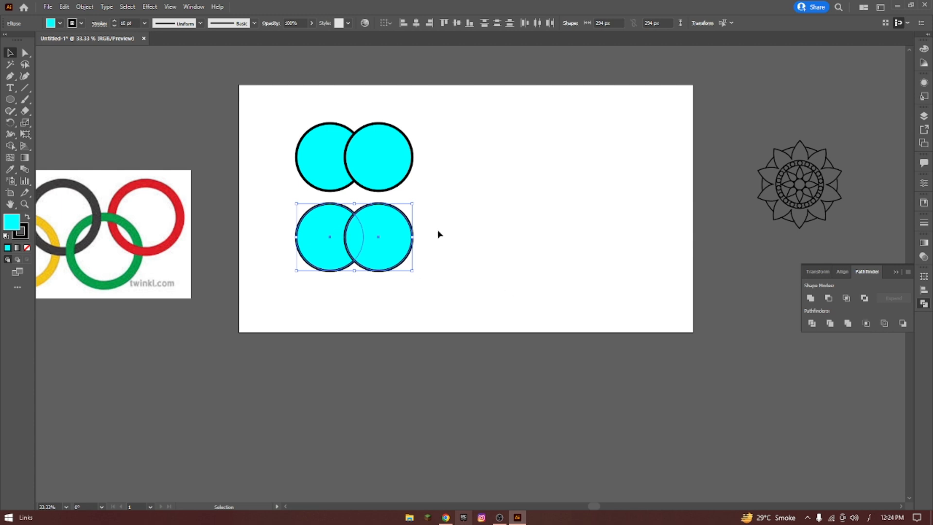
{"action": "left_click", "coordinate": [867, 323]}
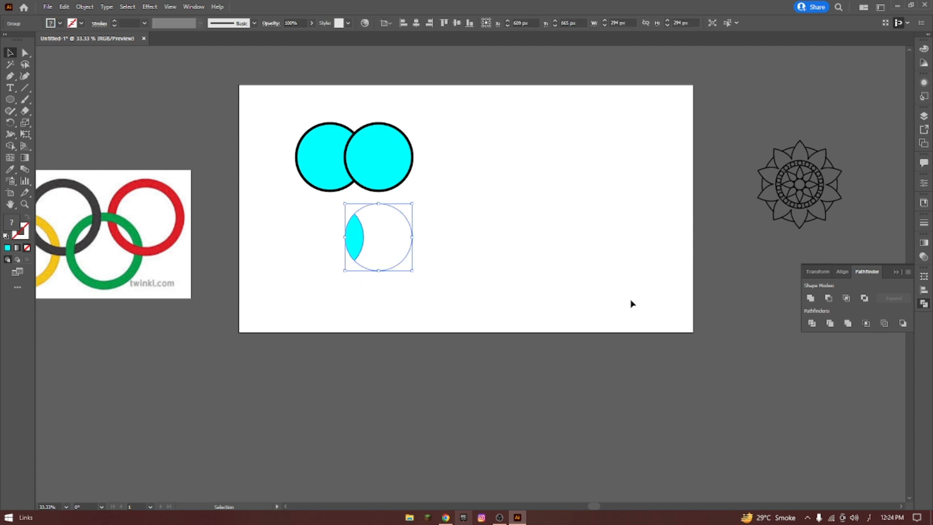
{"action": "left_click", "coordinate": [537, 264]}
Ungroup the cropped result and move the unfilled crescent path to the right, away from the cyan lens.
{"action": "left_click", "coordinate": [356, 233]}
{"action": "right_click", "coordinate": [356, 234]}
{"action": "left_click", "coordinate": [408, 314]}
{"action": "left_click", "coordinate": [396, 232]}
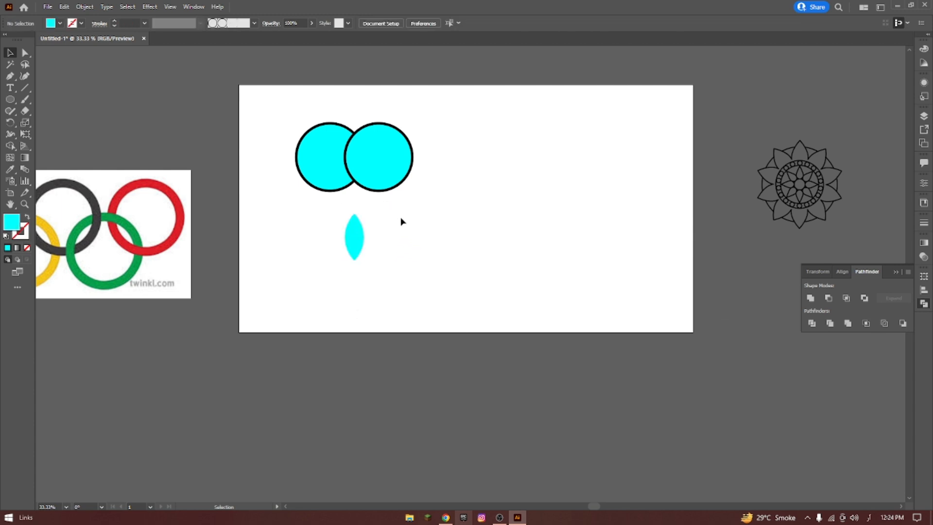
{"action": "left_click_drag", "start_coordinate": [372, 214], "coordinate": [517, 217]}
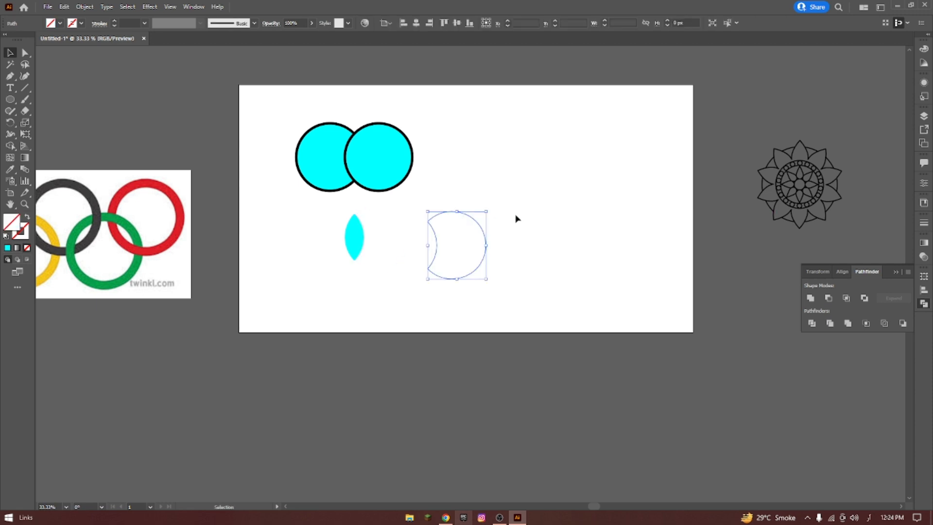
{"action": "left_click", "coordinate": [485, 198]}
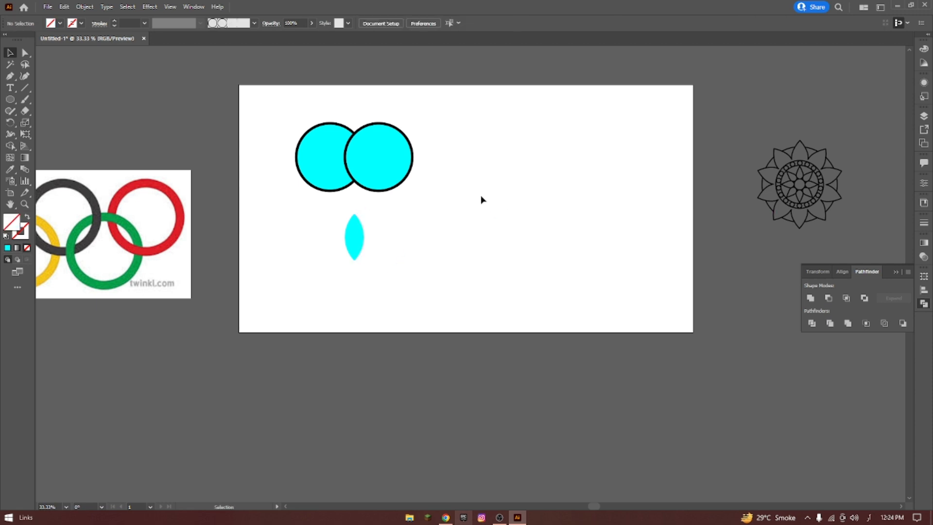
Delete the unfilled crescent path and undo the deletion.
{"action": "left_click", "coordinate": [454, 211]}
{"action": "key", "text": "Delete"}
{"action": "left_click", "coordinate": [345, 229]}
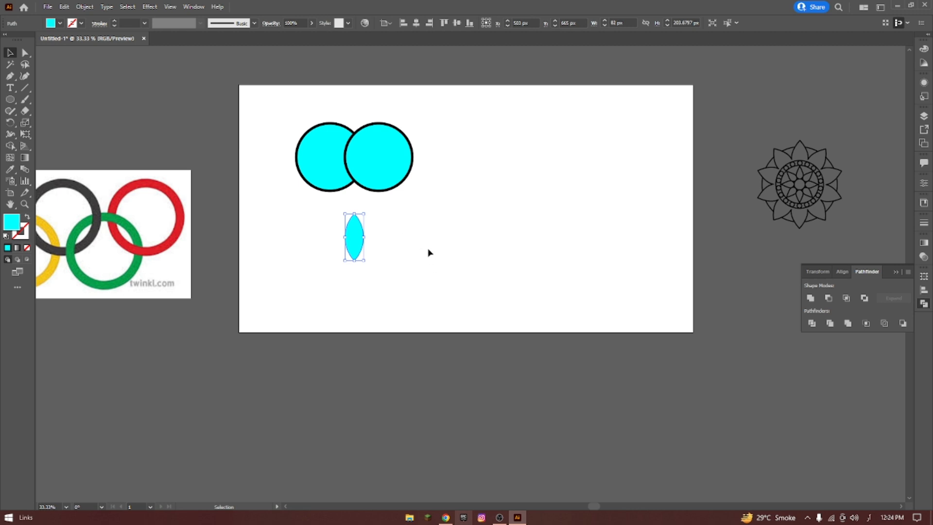
{"action": "key", "text": "ctrl+z"}
{"action": "left_click", "coordinate": [515, 200]}
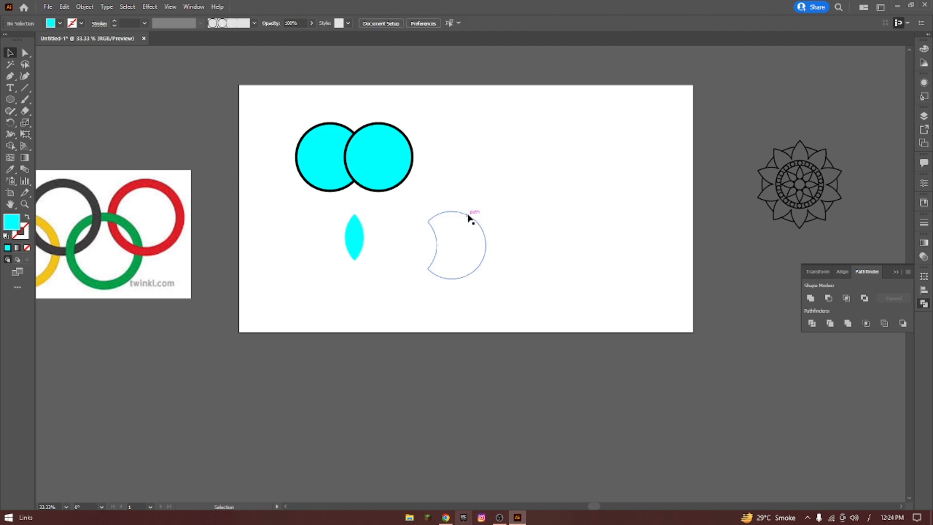
Move the unfilled crescent closer to the cyan lens and fill it with black.
{"action": "left_click_drag", "start_coordinate": [469, 218], "coordinate": [429, 216]}
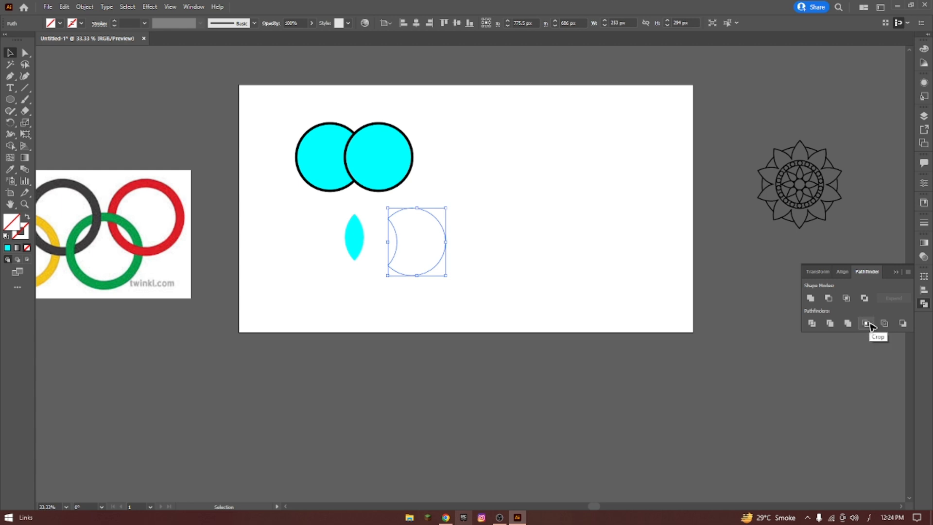
{"action": "left_click", "coordinate": [442, 206]}
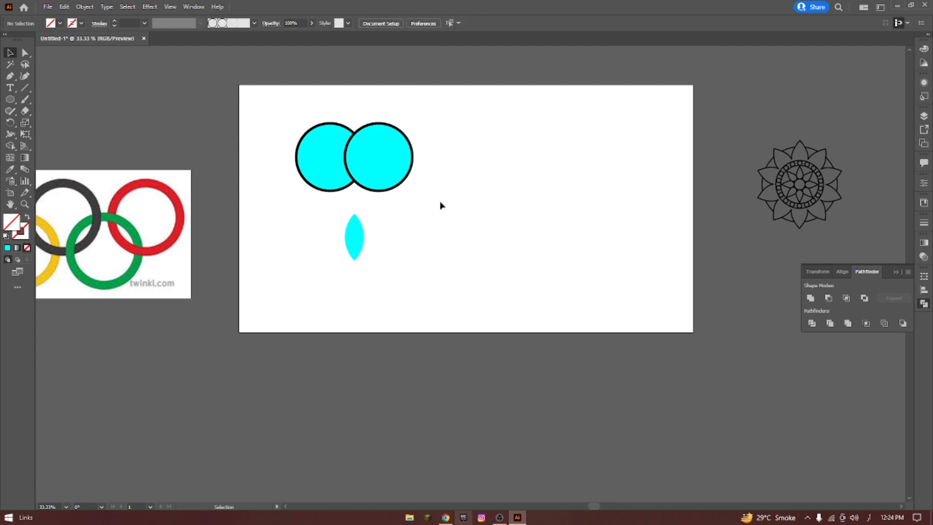
{"action": "left_click_drag", "start_coordinate": [395, 198], "coordinate": [495, 309]}
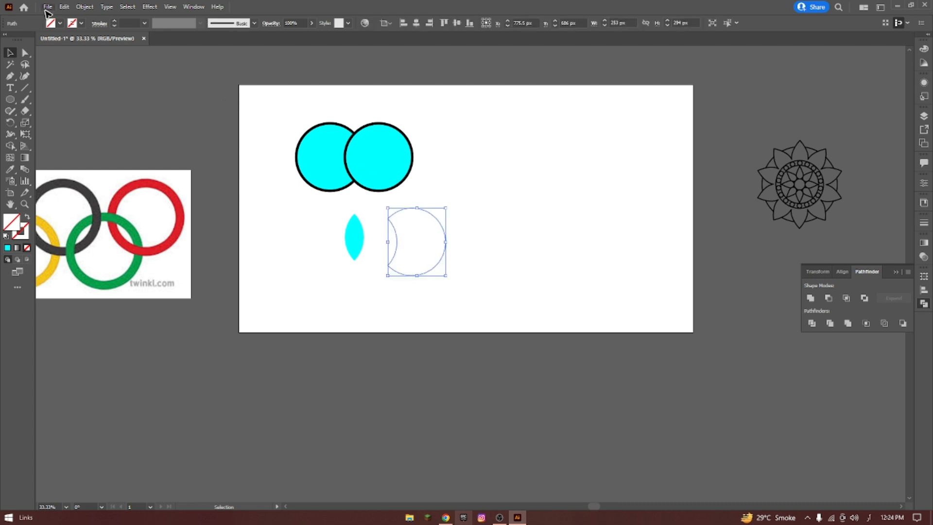
{"action": "left_click", "coordinate": [59, 23]}
{"action": "left_click", "coordinate": [27, 39]}
{"action": "left_click", "coordinate": [514, 147]}
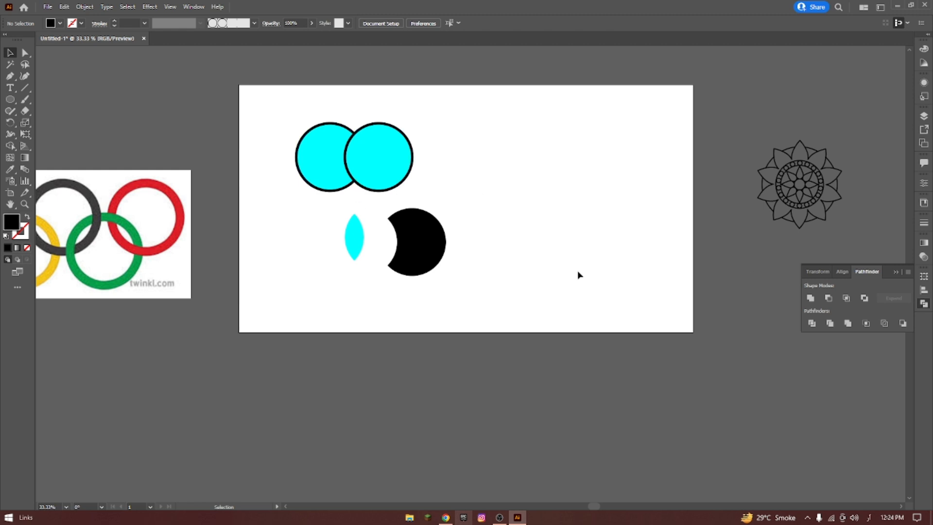
Delete the cyan lens and the black crescent, and move the remaining pair of circles down.
{"action": "left_click_drag", "start_coordinate": [322, 206], "coordinate": [447, 283]}
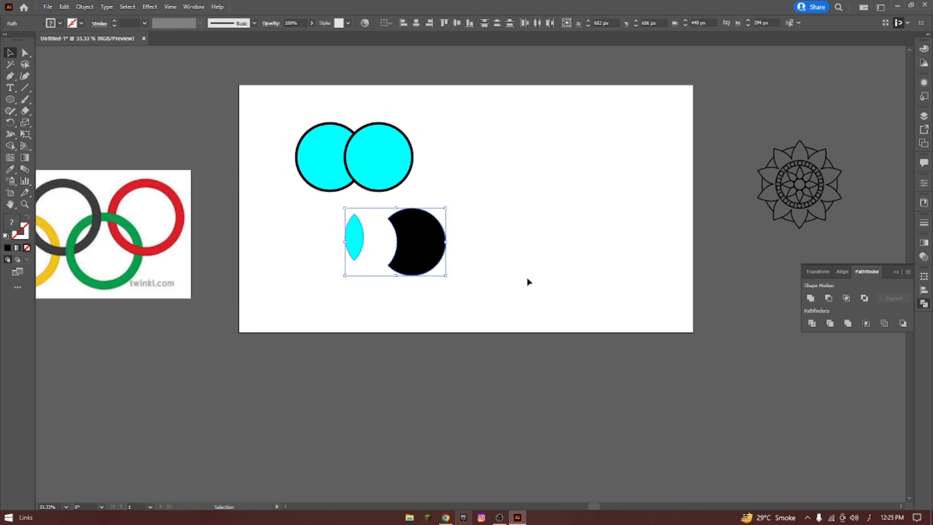
{"action": "key", "text": "Delete"}
{"action": "left_click_drag", "start_coordinate": [327, 116], "coordinate": [451, 224]}
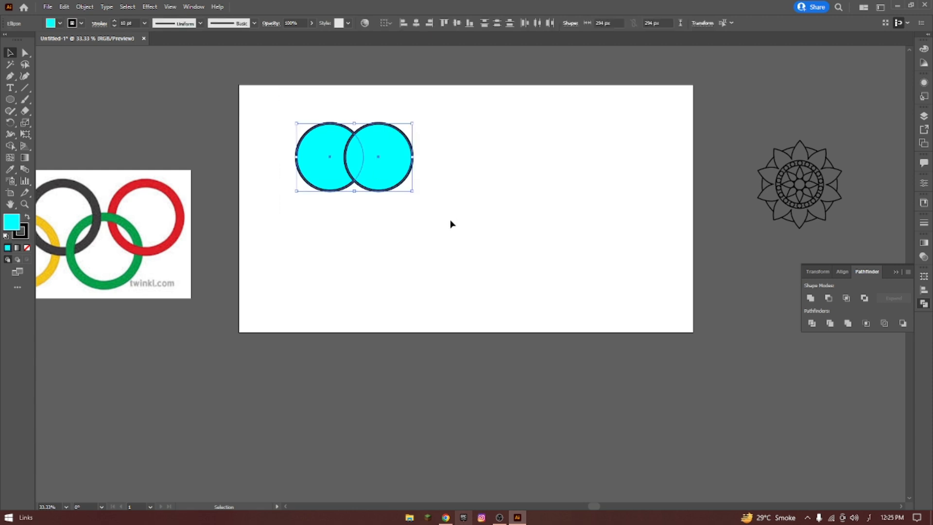
{"action": "left_click_drag", "start_coordinate": [381, 152], "coordinate": [381, 200]}
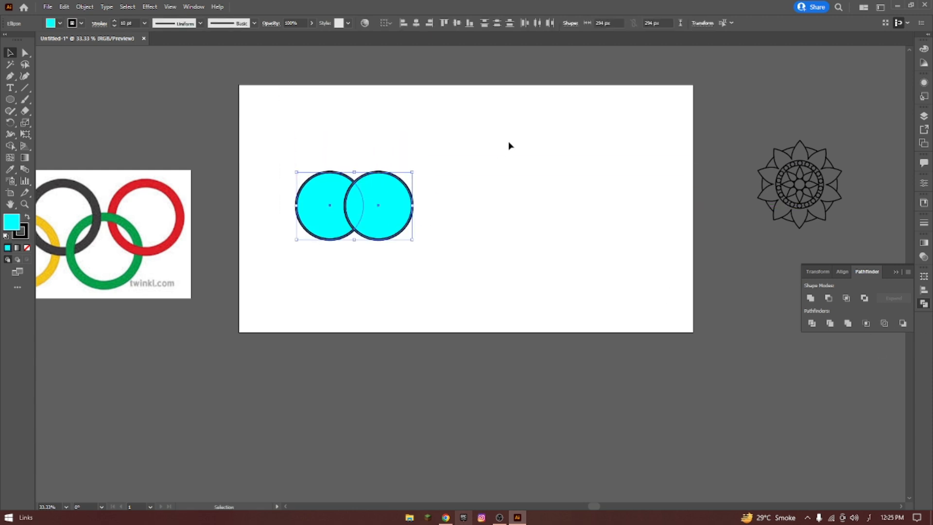
Apply Pathfinder Outline to the pair of cyan circles and select the resulting group.
{"action": "left_click_drag", "start_coordinate": [276, 130], "coordinate": [501, 297]}
{"action": "left_click", "coordinate": [866, 323]}
{"action": "left_click", "coordinate": [447, 154]}
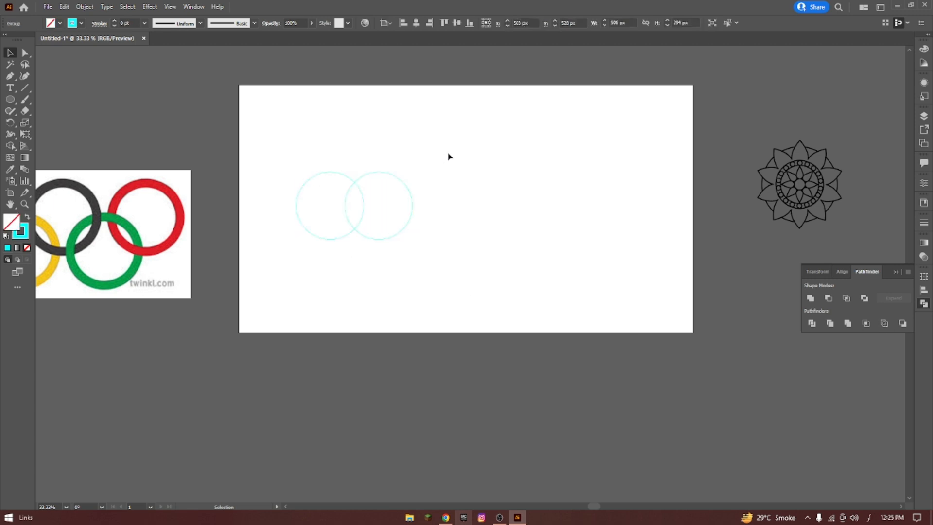
{"action": "left_click", "coordinate": [387, 205]}
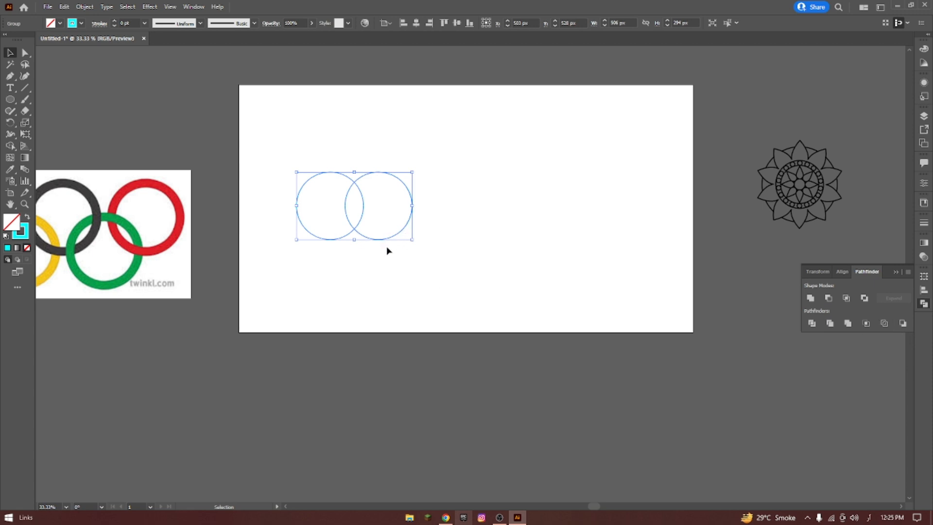
Increase the stroke weight of the outlined cyan circles group to 12 pt and deselect it.
{"action": "left_click_drag", "start_coordinate": [274, 143], "coordinate": [479, 258]}
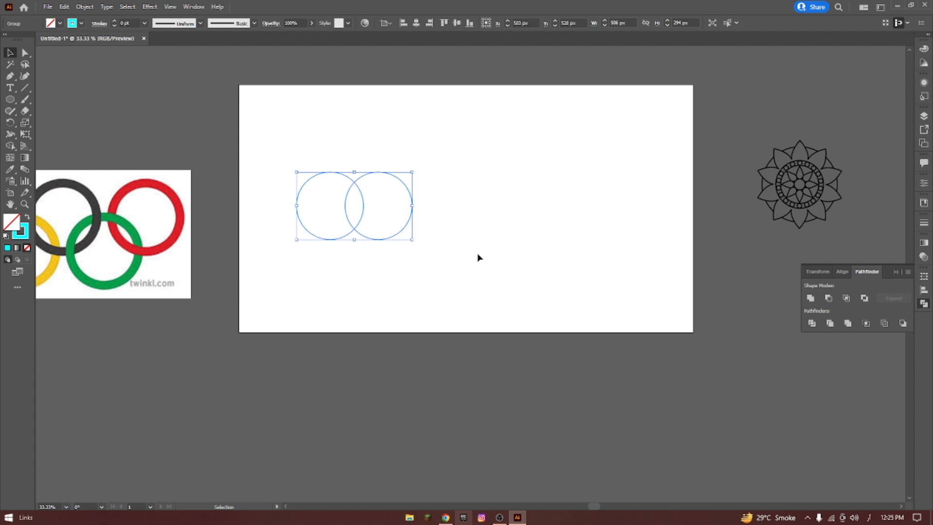
{"action": "left_click", "coordinate": [116, 21]}
{"action": "left_click", "coordinate": [115, 22]}
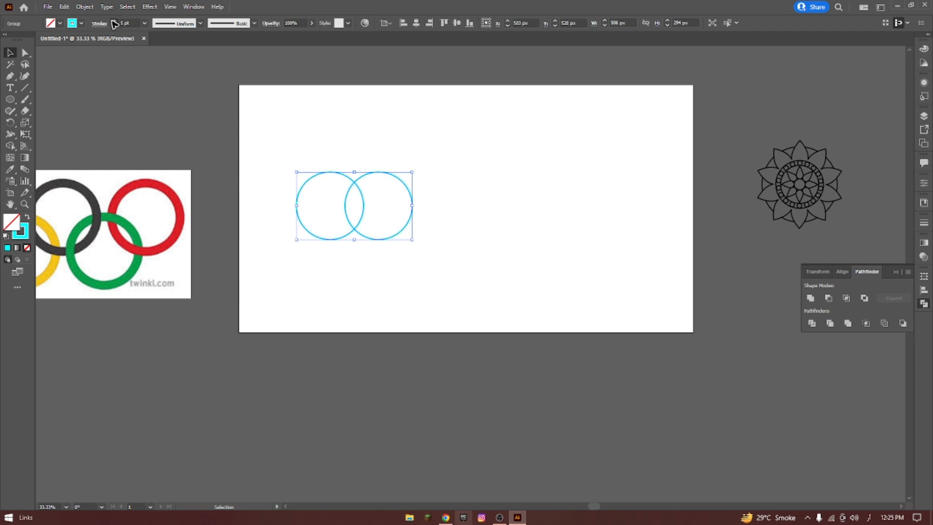
{"action": "left_click", "coordinate": [114, 21]}
{"action": "left_click", "coordinate": [423, 129]}
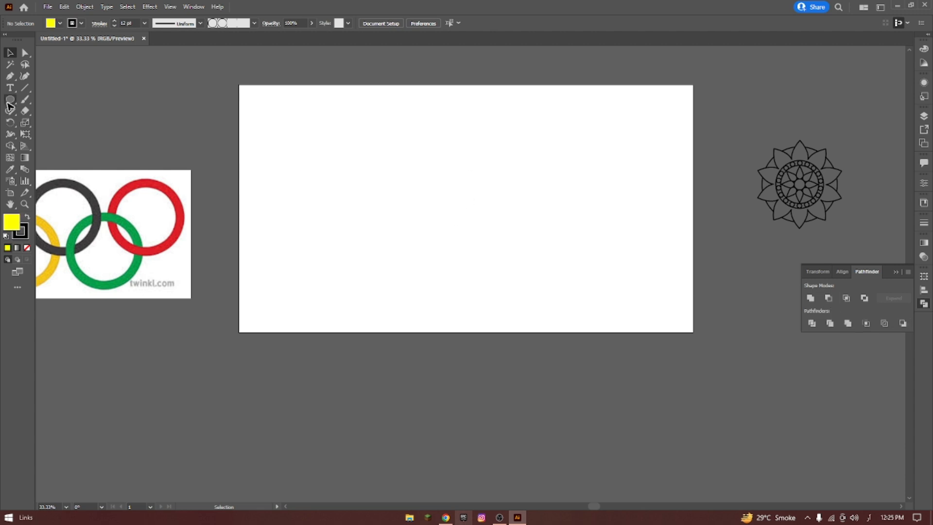
Draw a yellow circle about 350 px wide with a 12 pt black stroke, and duplicate it sideways so the two overlap.
{"action": "left_click_drag", "start_coordinate": [9, 101], "coordinate": [54, 124]}
{"action": "left_click_drag", "start_coordinate": [327, 181], "coordinate": [369, 217]}
{"action": "key", "text": "v"}
{"action": "left_click", "coordinate": [376, 191]}
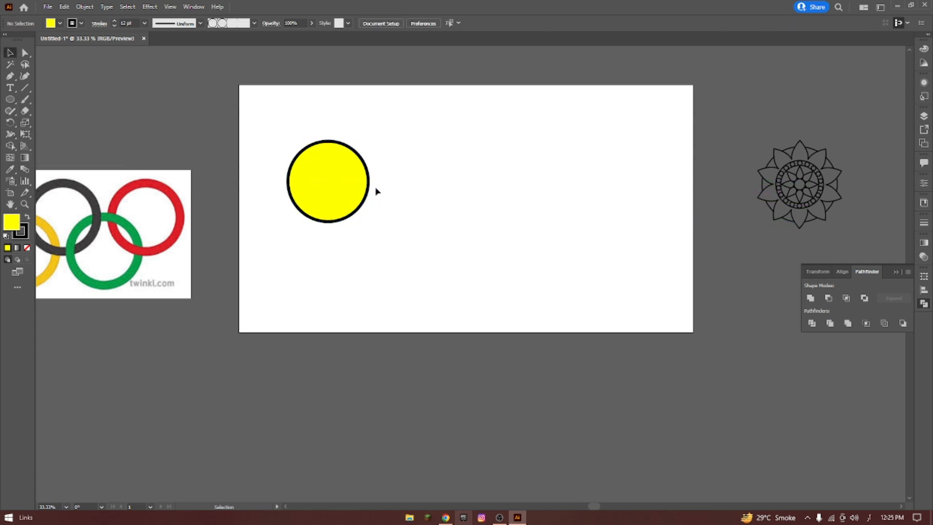
{"action": "left_click_drag", "start_coordinate": [370, 185], "coordinate": [435, 184]}
{"action": "left_click", "coordinate": [334, 135]}
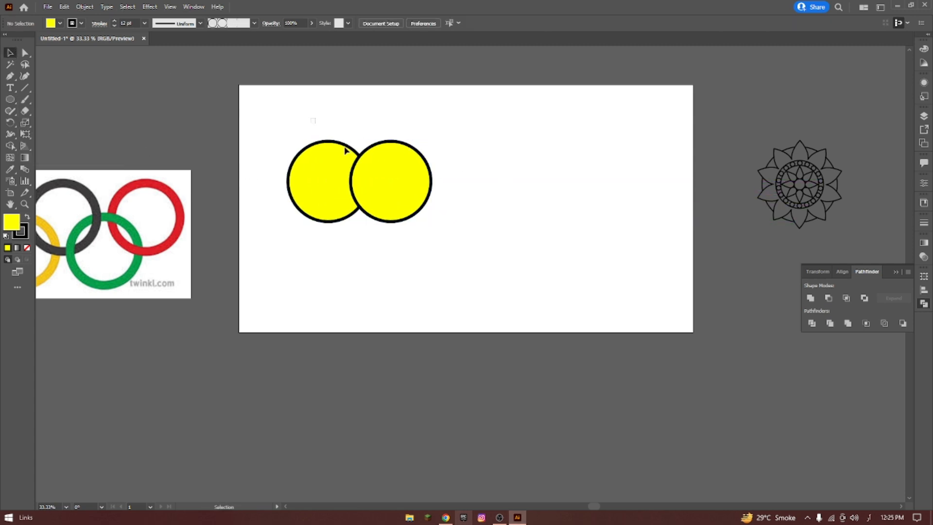
Apply Pathfinder Minus Back to the two yellow circles and delete the resulting shape.
{"action": "left_click_drag", "start_coordinate": [345, 148], "coordinate": [385, 182]}
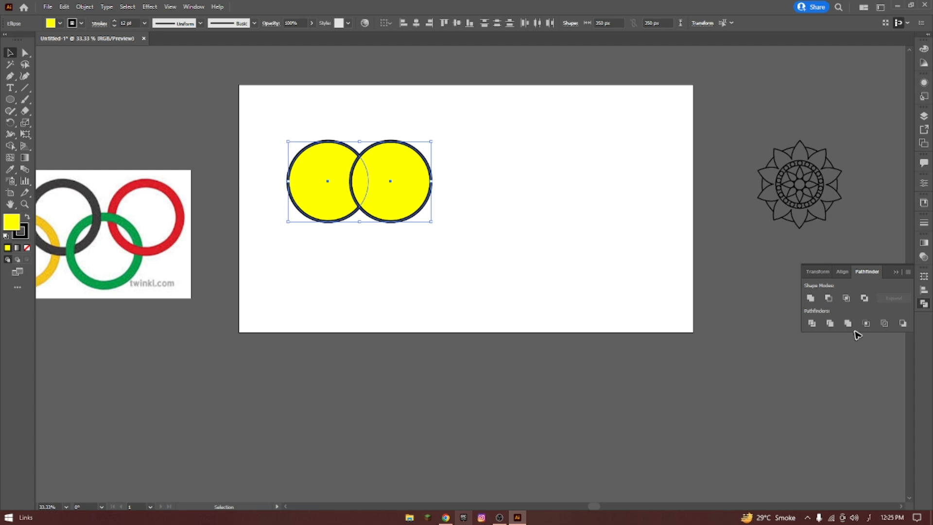
{"action": "left_click", "coordinate": [904, 323]}
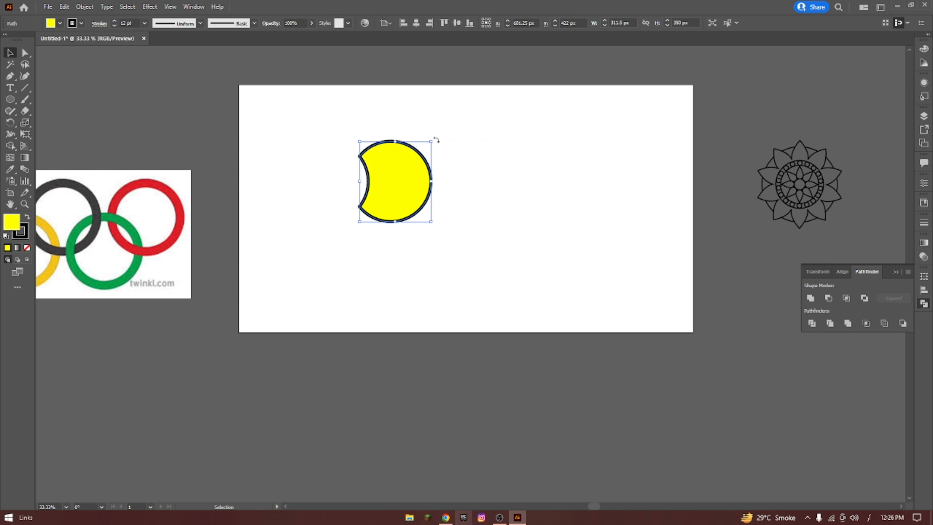
{"action": "key", "text": "Delete"}
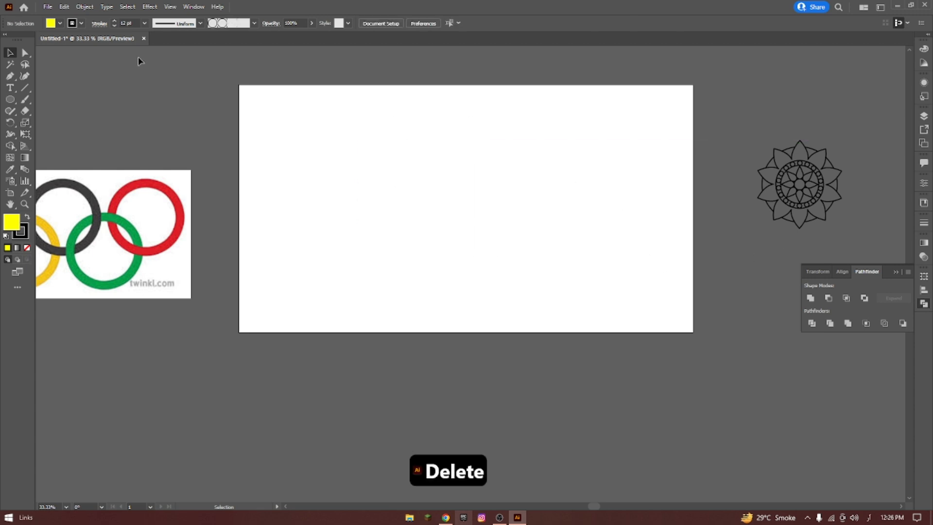
Draw a circle about 340 px wide near the artboard's upper-left corner and set its fill to none.
{"action": "left_click", "coordinate": [10, 99]}
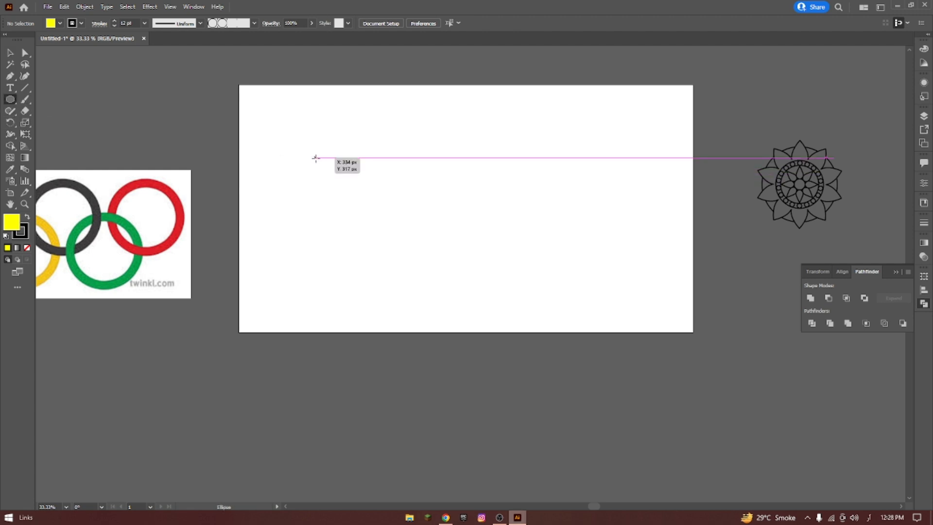
{"action": "left_click_drag", "start_coordinate": [316, 158], "coordinate": [355, 196]}
{"action": "left_click", "coordinate": [59, 23]}
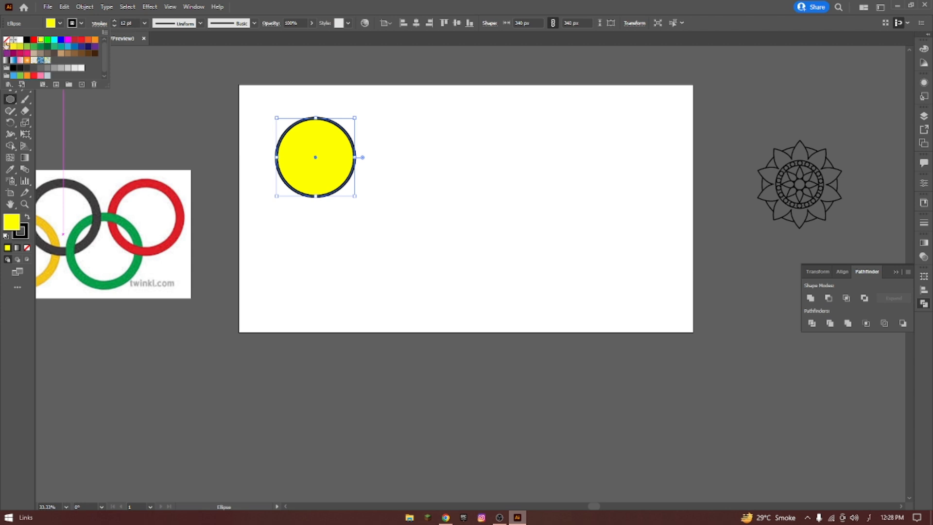
{"action": "left_click", "coordinate": [6, 41]}
{"action": "left_click", "coordinate": [335, 107]}
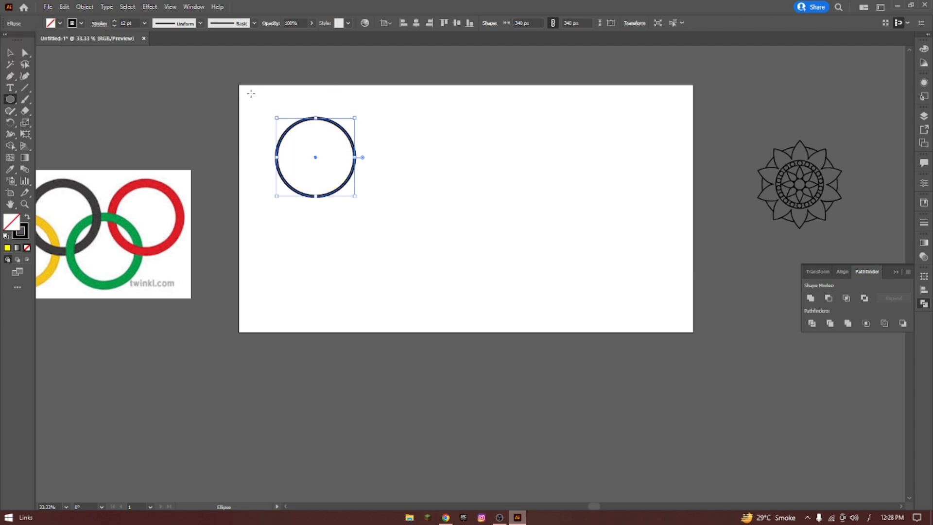
Duplicate the unfilled circle to its right so the two circles overlap.
{"action": "left_click", "coordinate": [11, 53]}
{"action": "left_click_drag", "start_coordinate": [256, 87], "coordinate": [411, 214]}
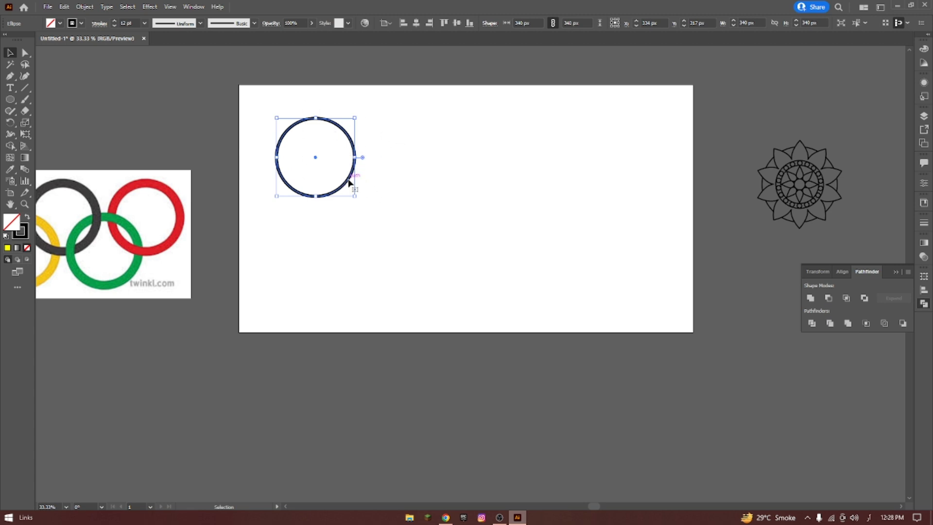
{"action": "left_click_drag", "start_coordinate": [349, 183], "coordinate": [404, 182]}
{"action": "left_click", "coordinate": [486, 168]}
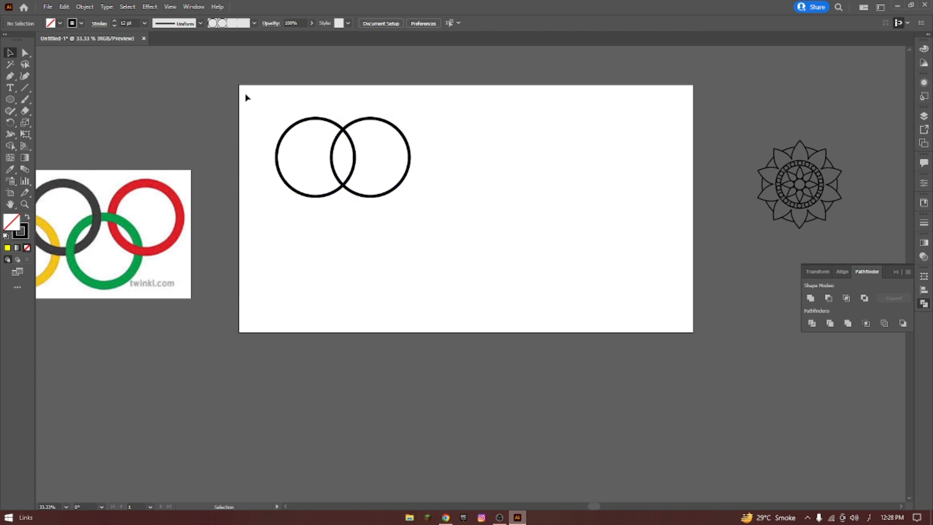
Unite the two overlapping circles as an editable compound shape.
{"action": "left_click", "coordinate": [25, 52]}
{"action": "left_click_drag", "start_coordinate": [263, 97], "coordinate": [428, 221]}
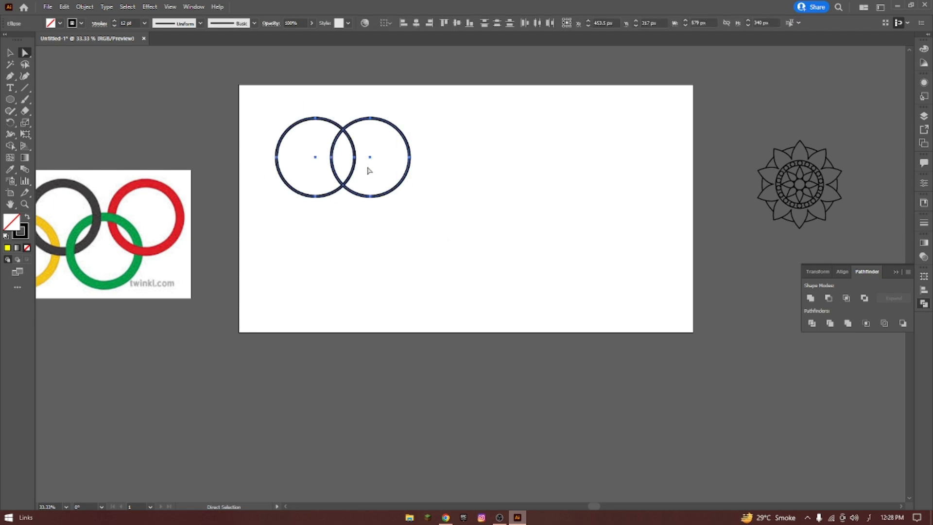
{"action": "left_click", "coordinate": [811, 299]}
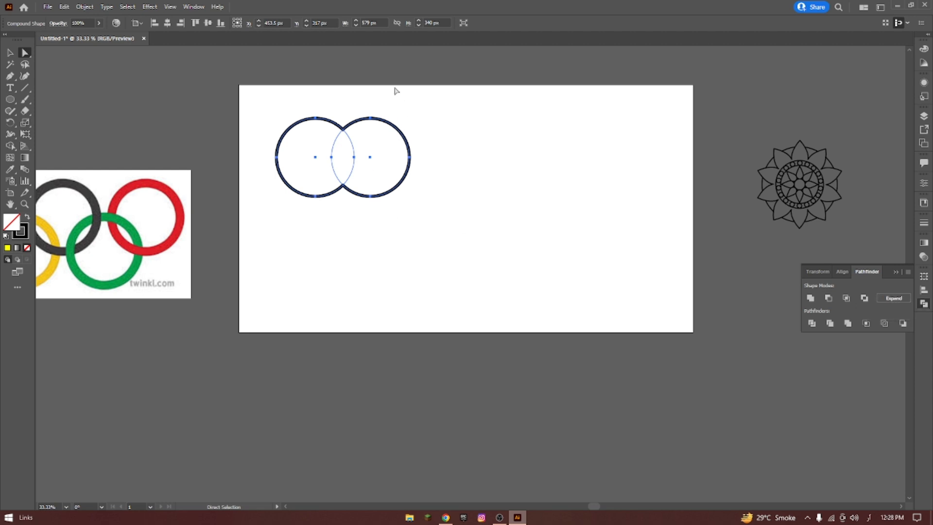
Shift the right circle slightly left inside the united compound shape, and undo back to two separate circles.
{"action": "left_click", "coordinate": [410, 116]}
{"action": "left_click", "coordinate": [389, 122]}
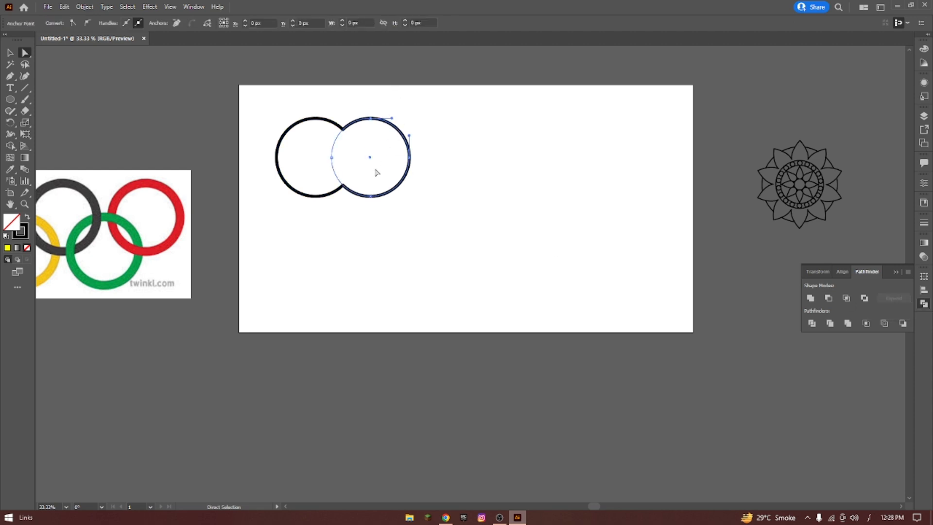
{"action": "left_click_drag", "start_coordinate": [370, 160], "coordinate": [322, 132]}
{"action": "left_click_drag", "start_coordinate": [282, 128], "coordinate": [365, 161]}
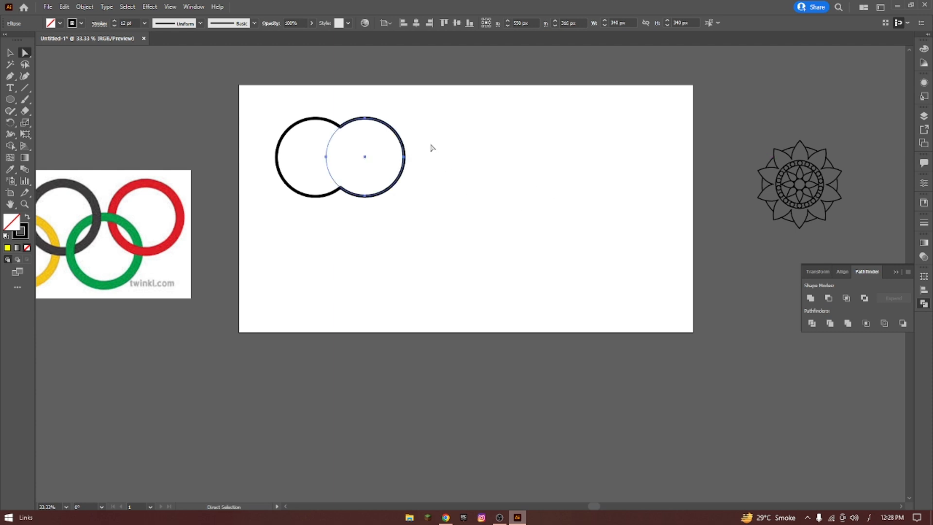
{"action": "left_click", "coordinate": [9, 52]}
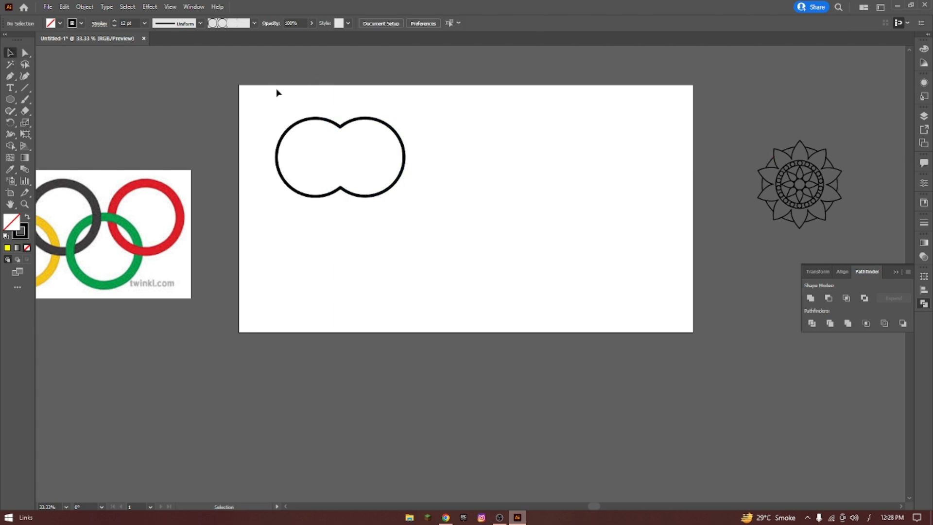
{"action": "key", "text": "ctrl+z"}
{"action": "key", "text": "ctrl+z"}
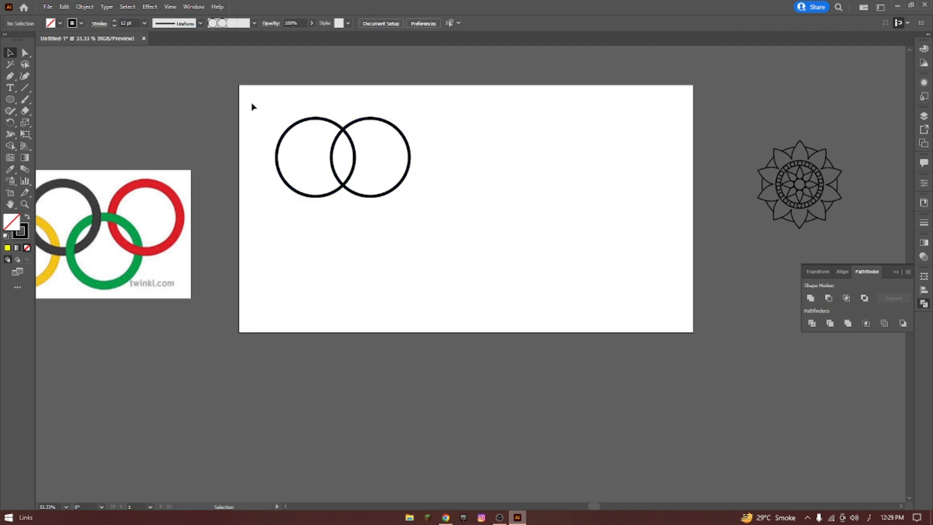
Subtract the right circle from the left one with Minus Front as an editable compound shape.
{"action": "left_click_drag", "start_coordinate": [251, 104], "coordinate": [512, 205]}
{"action": "key", "text": "a"}
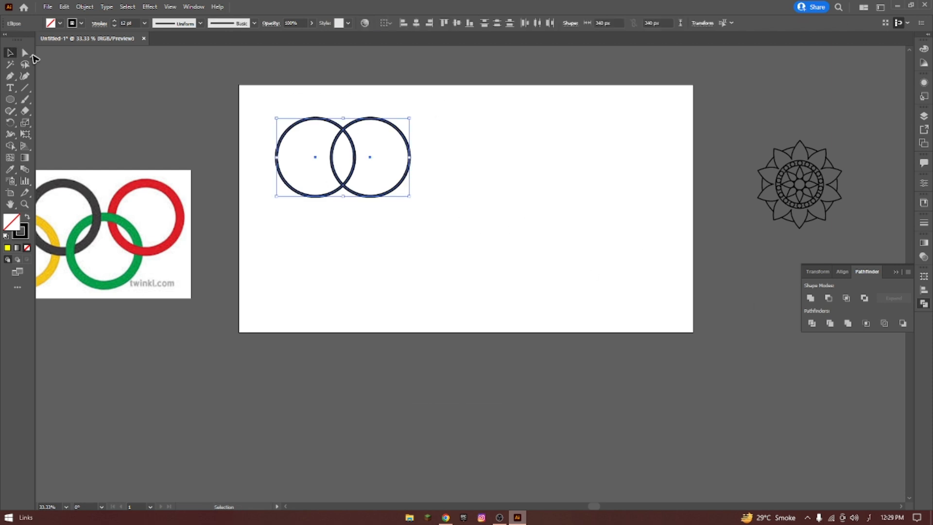
{"action": "left_click_drag", "start_coordinate": [257, 98], "coordinate": [579, 311]}
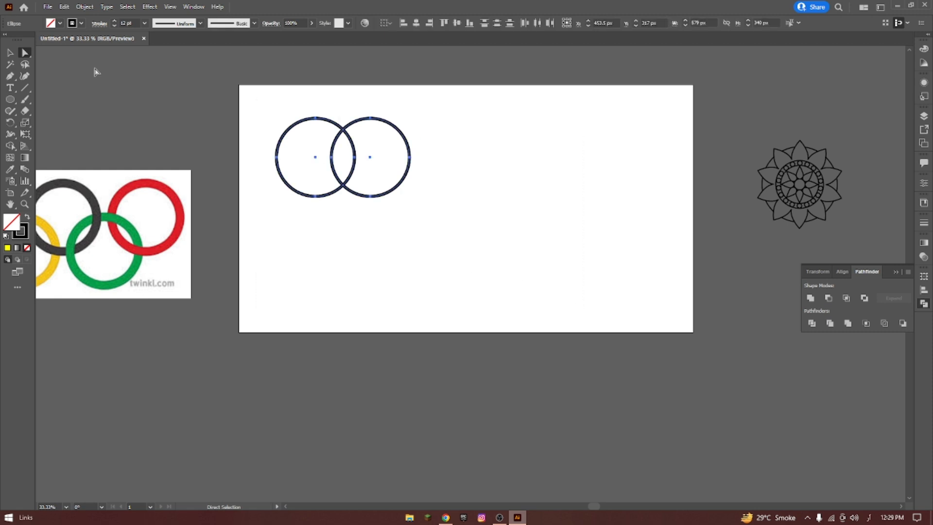
{"action": "left_click", "coordinate": [828, 299]}
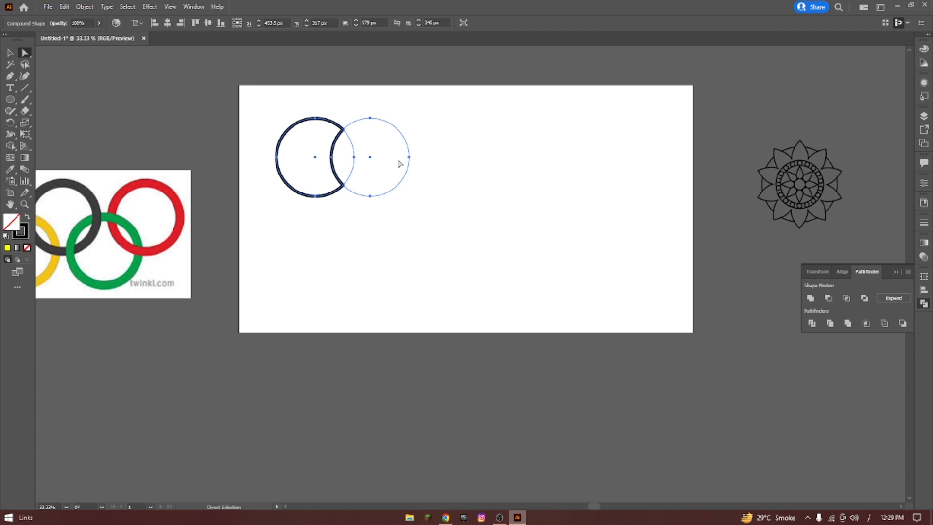
Move the compound shape slightly left, and shift its subtracting circle up and left to form a thin crescent moon.
{"action": "left_click_drag", "start_coordinate": [370, 170], "coordinate": [364, 156]}
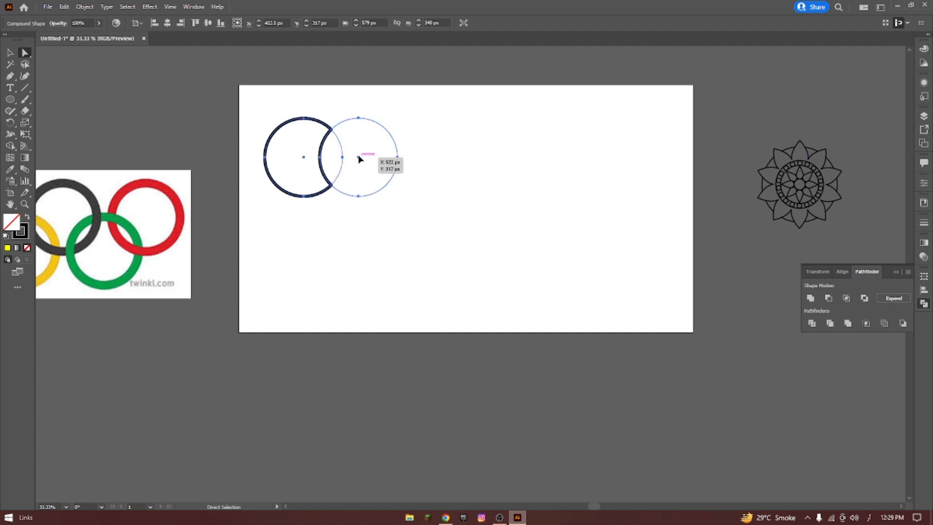
{"action": "left_click", "coordinate": [365, 100]}
{"action": "left_click", "coordinate": [371, 120]}
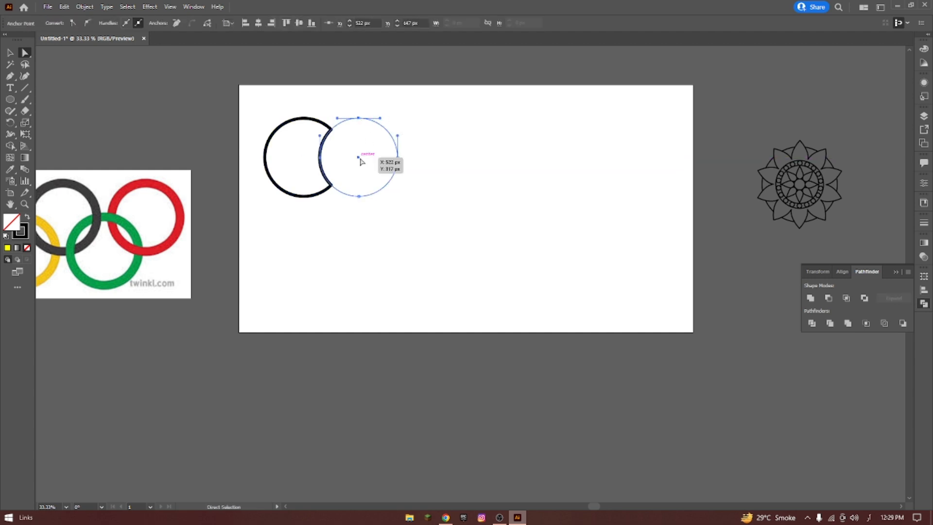
{"action": "left_click_drag", "start_coordinate": [359, 161], "coordinate": [320, 145]}
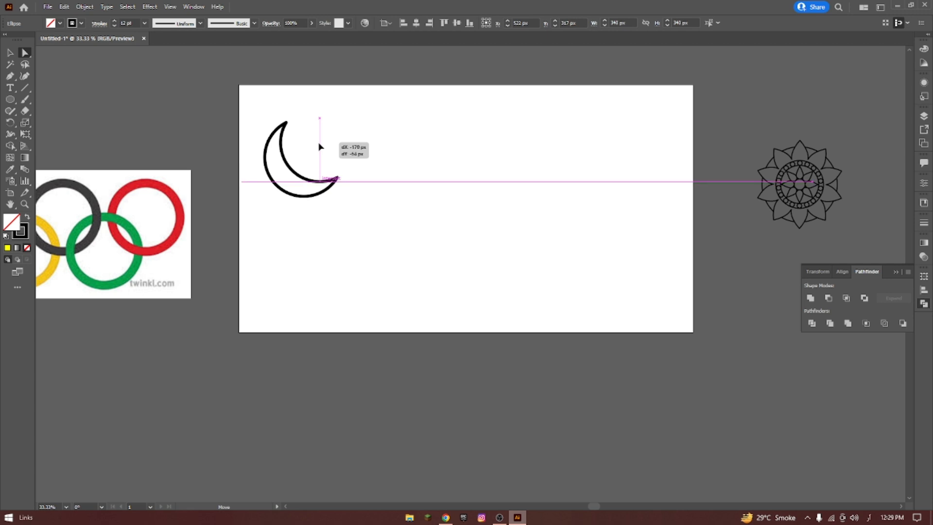
{"action": "left_click_drag", "start_coordinate": [320, 144], "coordinate": [320, 145]}
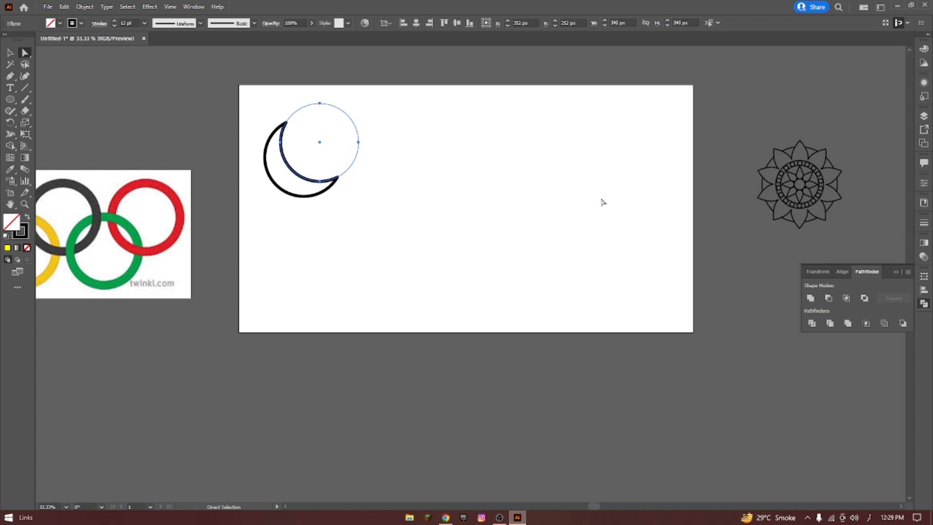
Expand the crescent moon compound shape into a plain path and deselect it.
{"action": "left_click_drag", "start_coordinate": [254, 97], "coordinate": [345, 199]}
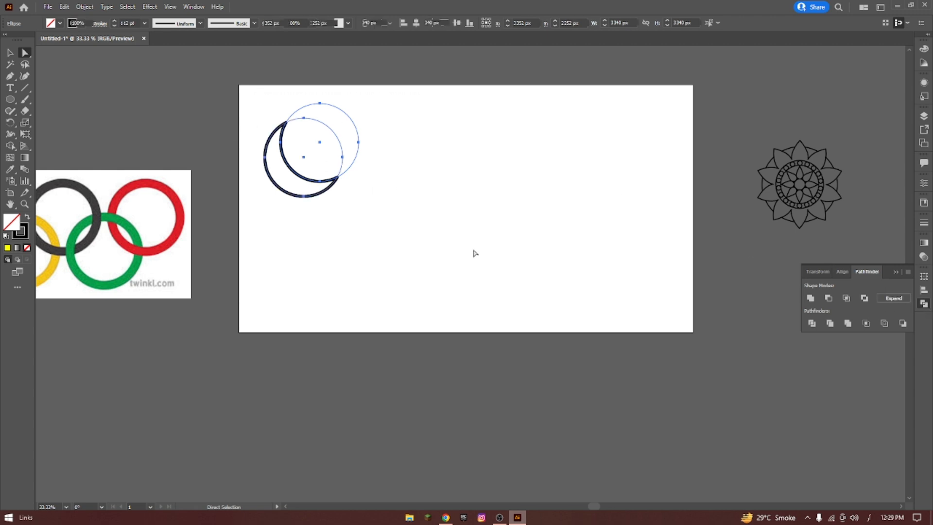
{"action": "left_click", "coordinate": [893, 299]}
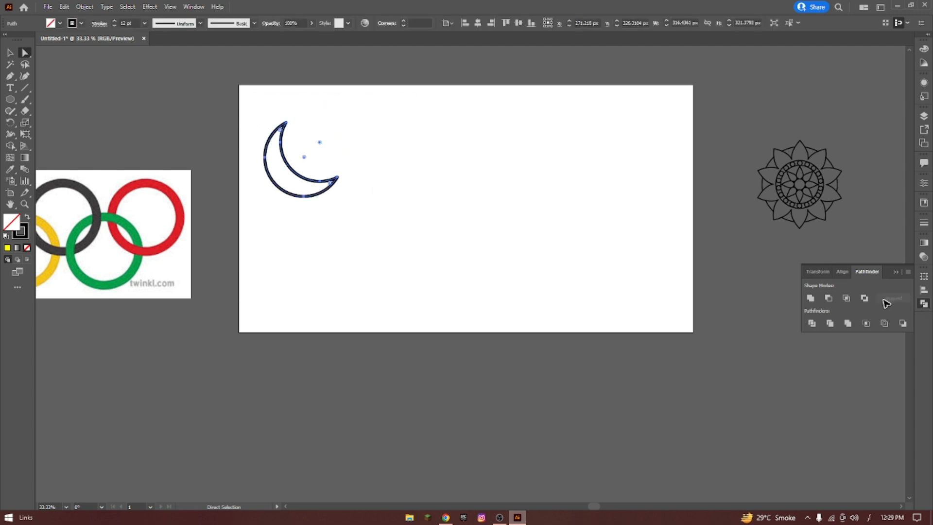
{"action": "left_click", "coordinate": [9, 52]}
{"action": "left_click", "coordinate": [288, 97]}
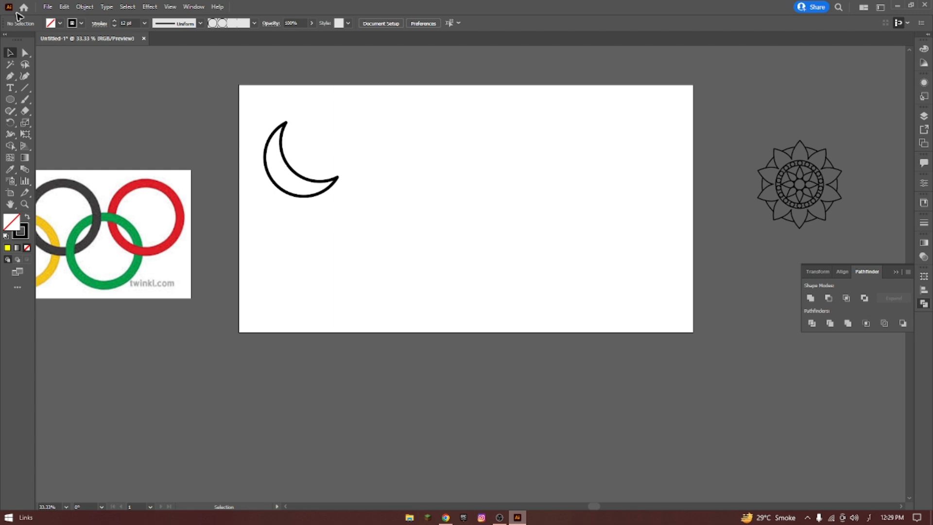
Delete the crescent moon and draw a circle about 376 px wide in its place with no fill.
{"action": "left_click_drag", "start_coordinate": [260, 109], "coordinate": [479, 249]}
{"action": "key", "text": "Delete"}
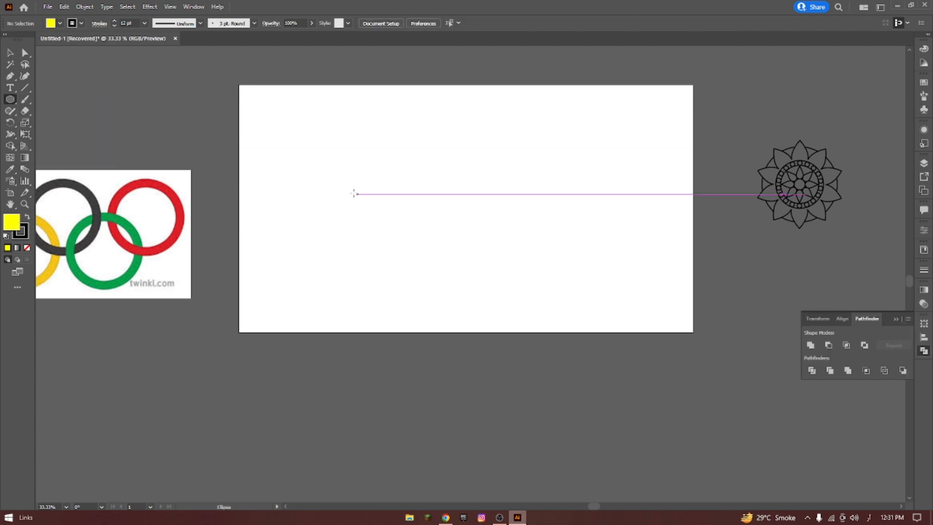
{"action": "left_click_drag", "start_coordinate": [295, 158], "coordinate": [346, 208]}
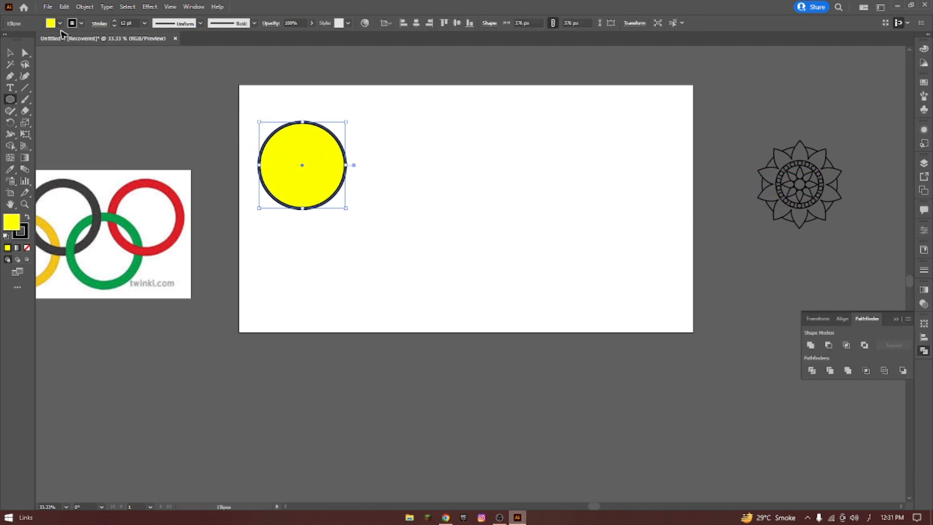
{"action": "left_click", "coordinate": [60, 23]}
{"action": "left_click", "coordinate": [10, 41]}
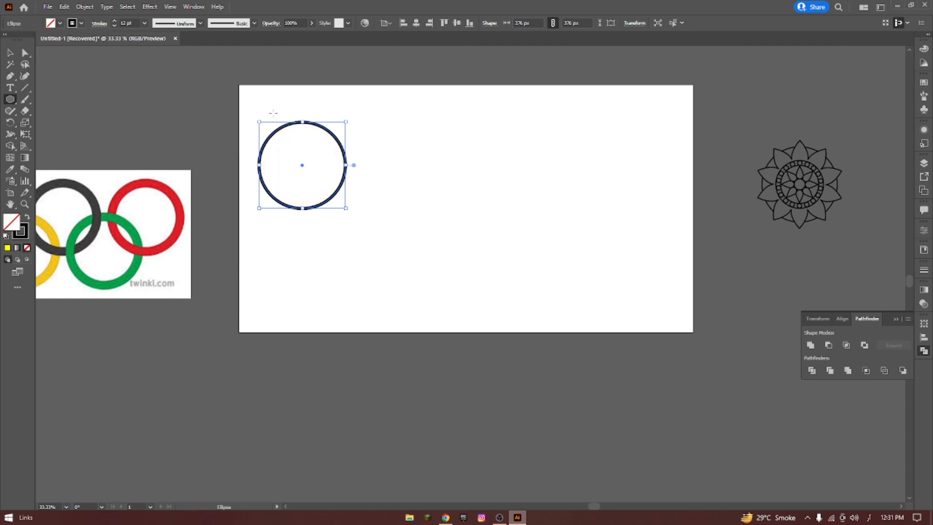
Duplicate the unfilled circle to its right so they overlap, with the pair scaled down to about 432 px wide.
{"action": "key", "text": "v"}
{"action": "left_click", "coordinate": [210, 99]}
{"action": "left_click", "coordinate": [327, 129]}
{"action": "left_click_drag", "start_coordinate": [328, 129], "coordinate": [384, 165]}
{"action": "left_click", "coordinate": [359, 153]}
{"action": "left_click", "coordinate": [421, 166]}
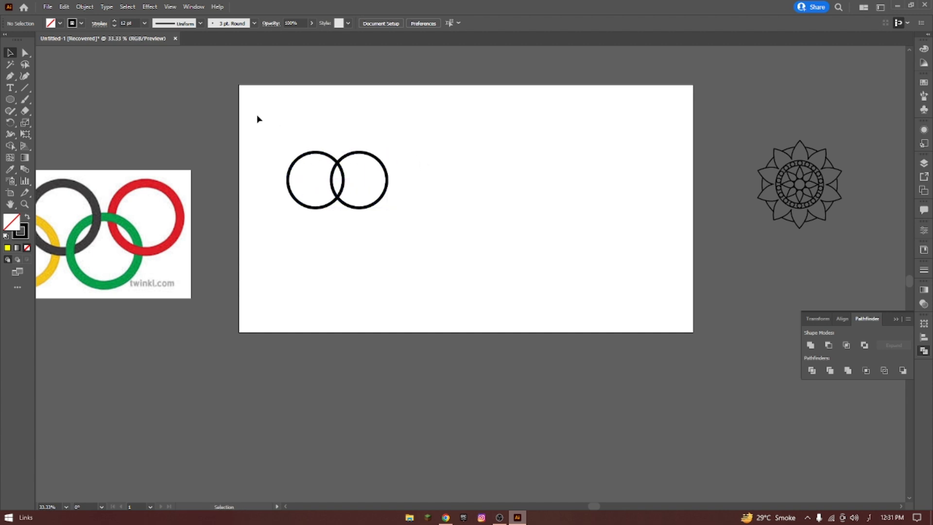
Intersect the two circles as an editable compound shape, and shift the right circle up and left inside it.
{"action": "left_click", "coordinate": [26, 53]}
{"action": "left_click_drag", "start_coordinate": [283, 125], "coordinate": [475, 278]}
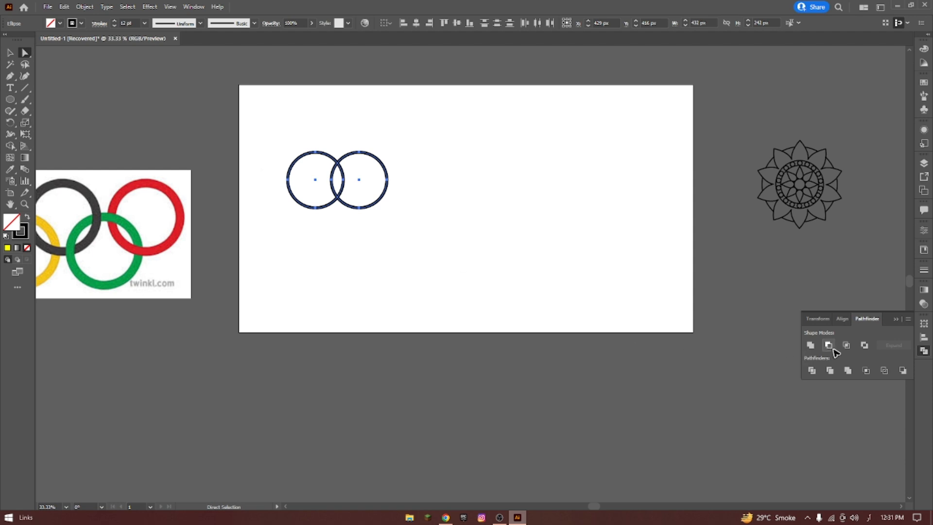
{"action": "left_click", "coordinate": [847, 345]}
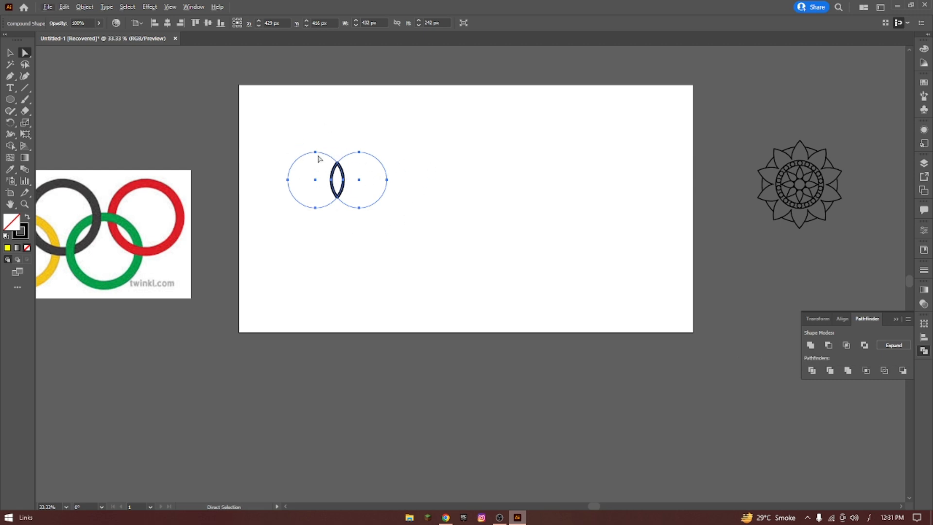
{"action": "left_click", "coordinate": [359, 187]}
{"action": "left_click_drag", "start_coordinate": [360, 181], "coordinate": [351, 161]}
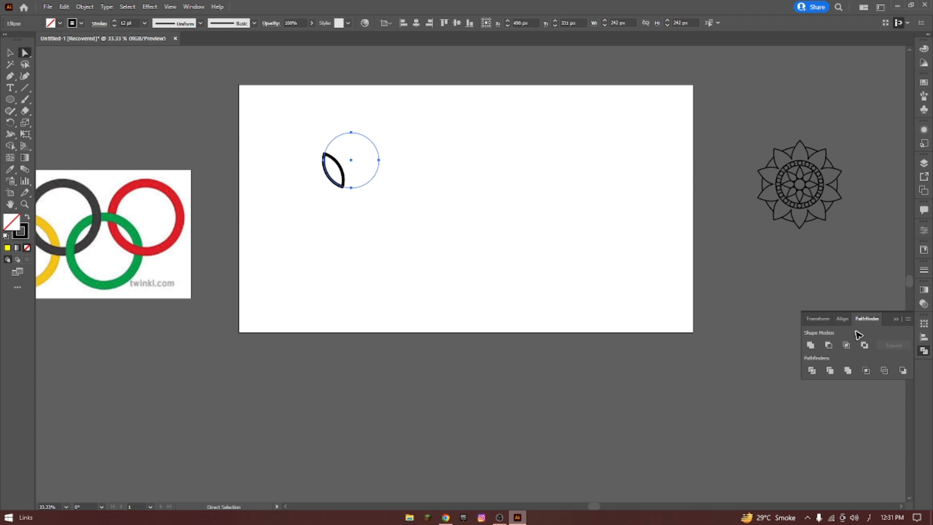
Expand the intersected compound shape into a plain leaf-shaped path and deselect it.
{"action": "left_click_drag", "start_coordinate": [318, 105], "coordinate": [472, 245]}
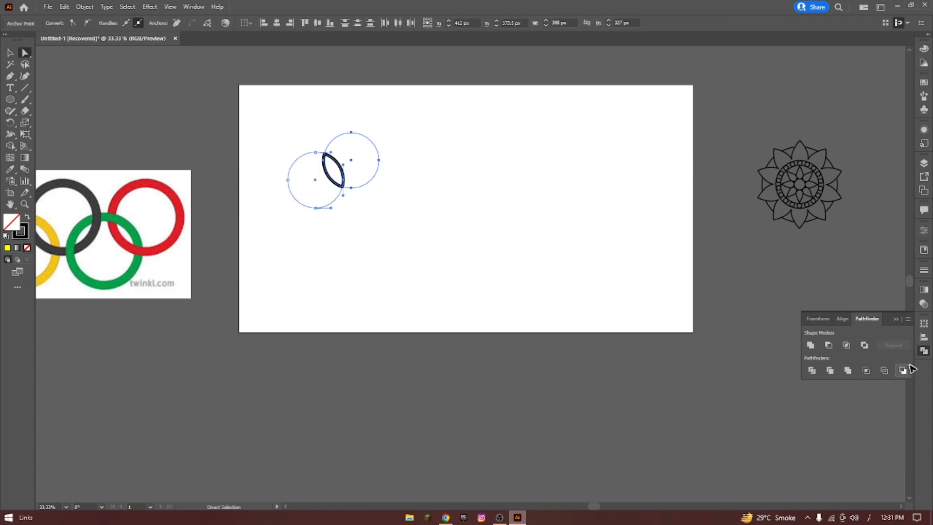
{"action": "left_click_drag", "start_coordinate": [281, 109], "coordinate": [389, 209]}
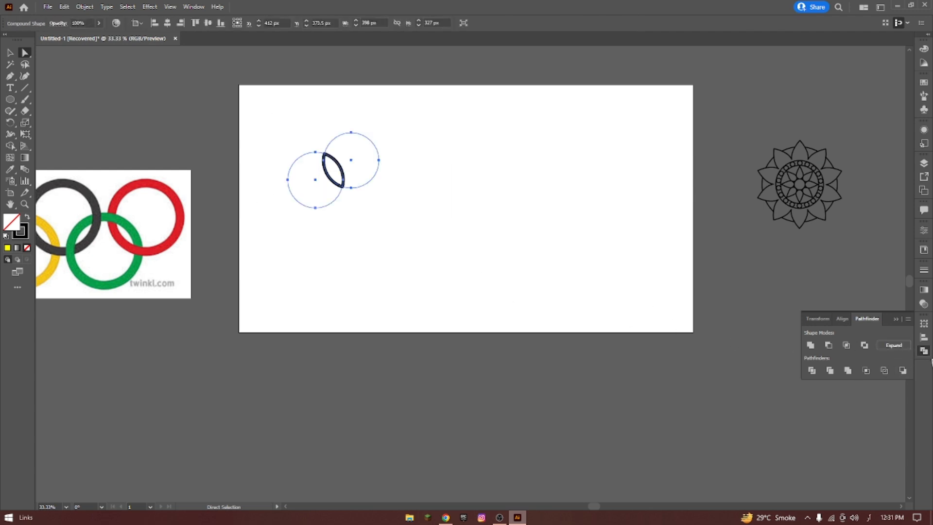
{"action": "left_click", "coordinate": [897, 349]}
{"action": "left_click", "coordinate": [254, 140]}
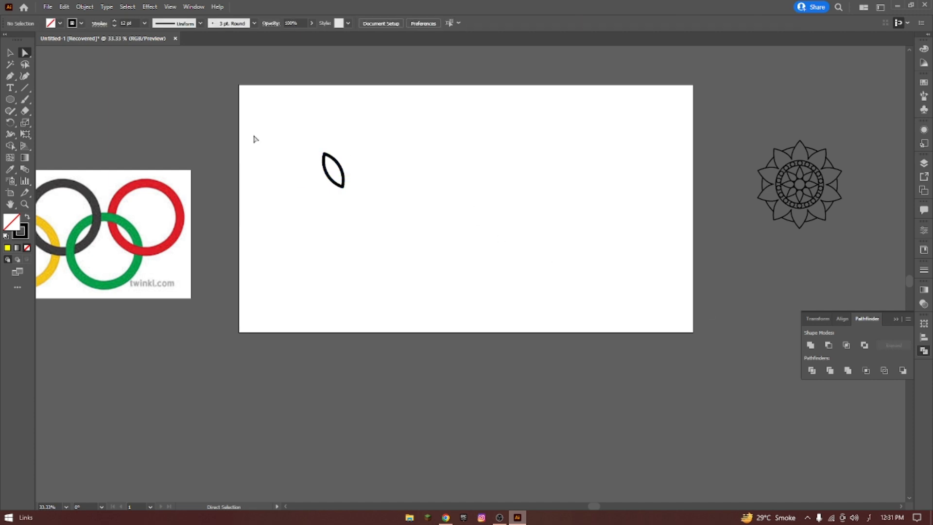
Delete the leaf shape and draw two overlapping unfilled circles, each about 258 px wide, side by side in its place.
{"action": "left_click", "coordinate": [12, 54]}
{"action": "left_click_drag", "start_coordinate": [288, 118], "coordinate": [476, 269]}
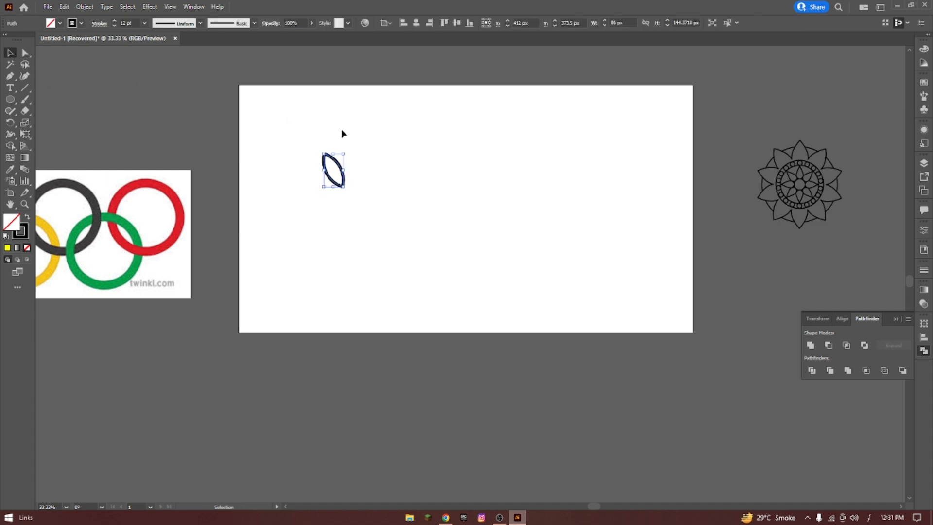
{"action": "key", "text": "Delete"}
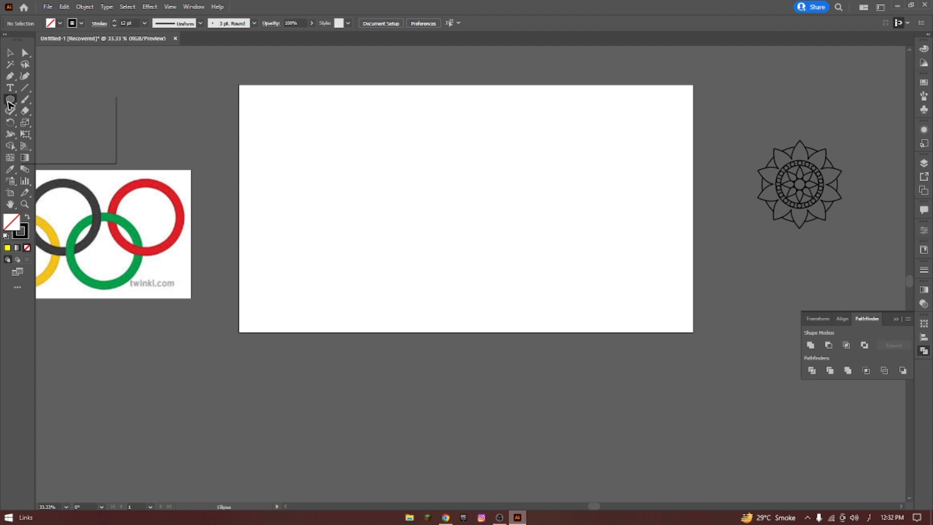
{"action": "left_click_drag", "start_coordinate": [10, 99], "coordinate": [60, 119]}
{"action": "mouse_move", "coordinate": [329, 174]}
{"action": "left_mouse_down"}
{"action": "mouse_move", "coordinate": [366, 209]}
{"action": "mouse_move", "coordinate": [360, 203]}
{"action": "mouse_move", "coordinate": [440, 173]}
{"action": "mouse_move", "coordinate": [403, 173]}
{"action": "left_mouse_up"}
{"action": "left_click", "coordinate": [9, 52]}
{"action": "left_click", "coordinate": [283, 136]}
{"action": "left_click", "coordinate": [417, 129]}
Exclude the overlap of the two unfilled circles as an editable compound shape.
{"action": "left_click_drag", "start_coordinate": [268, 118], "coordinate": [579, 271]}
{"action": "key", "text": "a"}
{"action": "left_click_drag", "start_coordinate": [293, 124], "coordinate": [564, 274]}
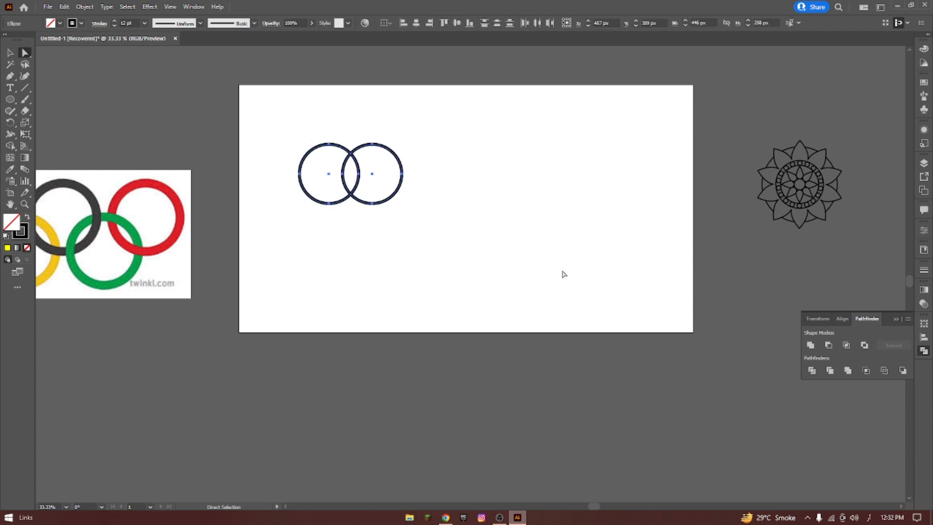
{"action": "left_click", "coordinate": [865, 345]}
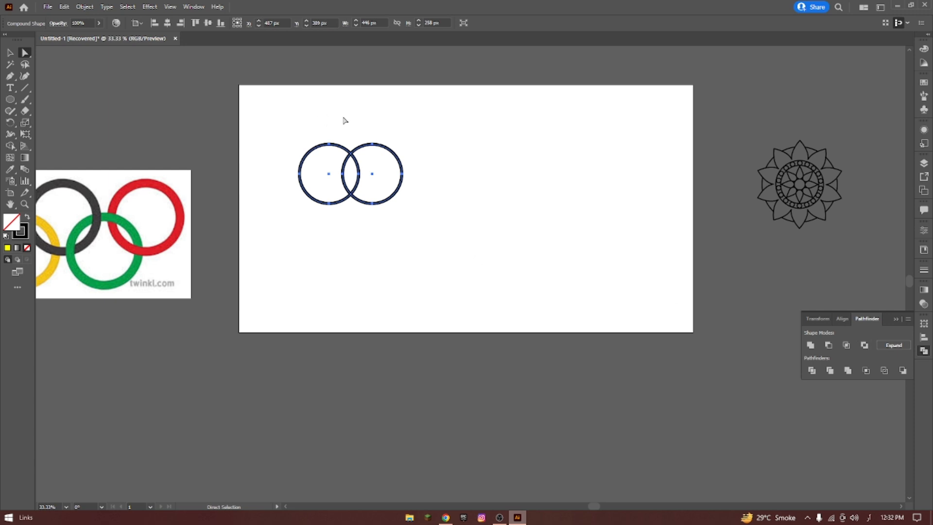
Shift the circles to the left inside the compound shape so they overlap more, and deselect them.
{"action": "left_click", "coordinate": [396, 156]}
{"action": "left_click", "coordinate": [371, 175]}
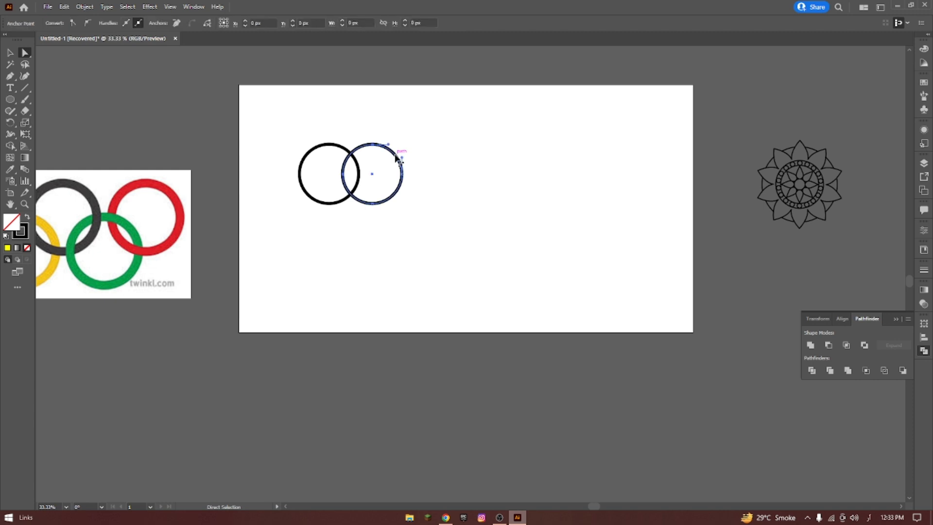
{"action": "left_click_drag", "start_coordinate": [371, 176], "coordinate": [322, 174]}
{"action": "left_click", "coordinate": [330, 174]}
{"action": "left_click", "coordinate": [410, 119]}
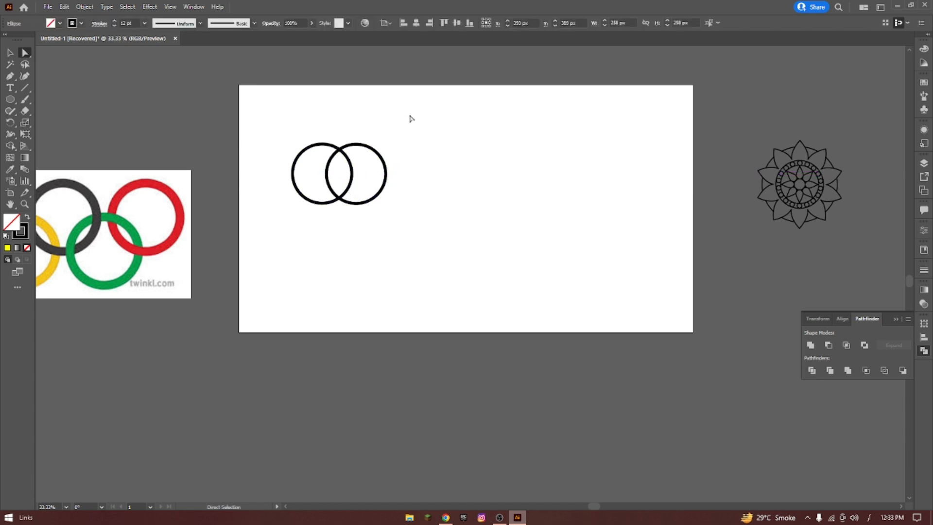
Move the whole compound shape to the right, and undo the edits back to two separate circles.
{"action": "left_click", "coordinate": [11, 54]}
{"action": "left_click_drag", "start_coordinate": [360, 146], "coordinate": [394, 151]}
{"action": "right_click", "coordinate": [392, 151]}
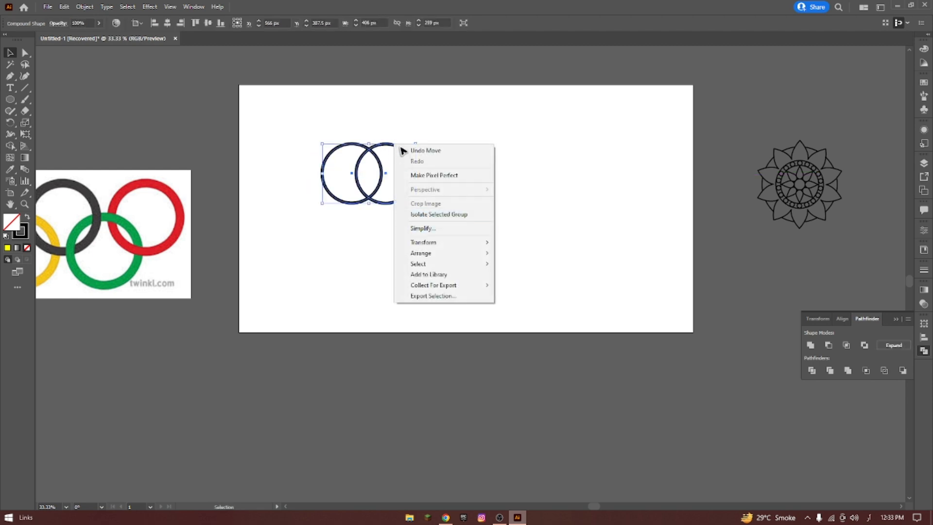
{"action": "key", "text": "ctrl+z"}
{"action": "key", "text": "ctrl+z"}
{"action": "key", "text": "ctrl+z"}
{"action": "key", "text": "ctrl+z"}
{"action": "key", "text": "ctrl+z"}
{"action": "key", "text": "ctrl+z"}
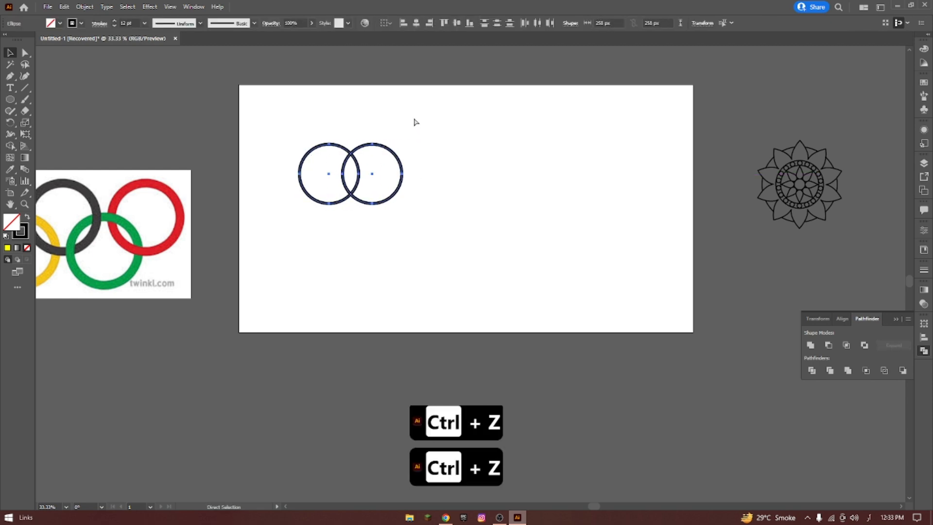
Nudge the right circle slightly to the right and fill the left circle with yellow.
{"action": "left_click", "coordinate": [415, 121]}
{"action": "left_click", "coordinate": [354, 150]}
{"action": "left_click_drag", "start_coordinate": [355, 150], "coordinate": [401, 147]}
{"action": "left_click", "coordinate": [324, 138]}
{"action": "left_click", "coordinate": [324, 144]}
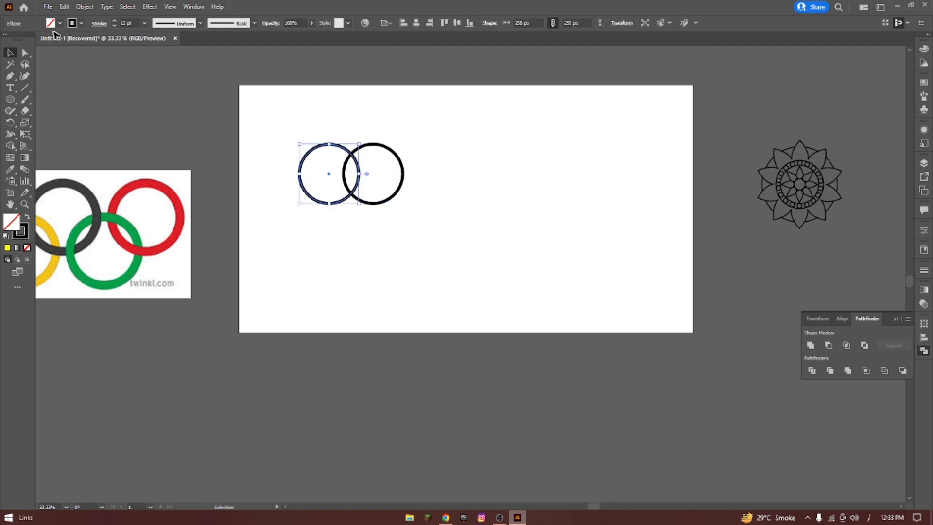
{"action": "left_click", "coordinate": [52, 23]}
{"action": "left_click", "coordinate": [41, 40]}
Fill the right circle with red.
{"action": "left_click", "coordinate": [377, 145]}
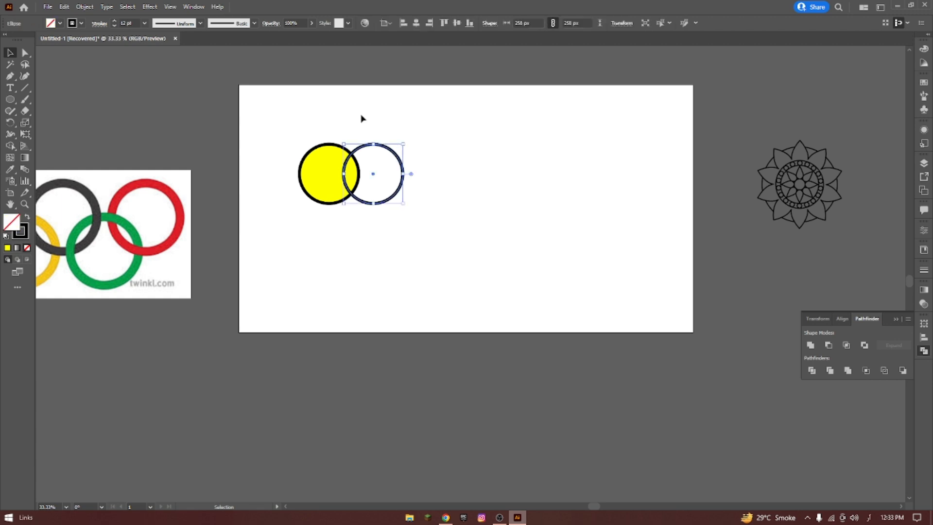
{"action": "left_click", "coordinate": [60, 23]}
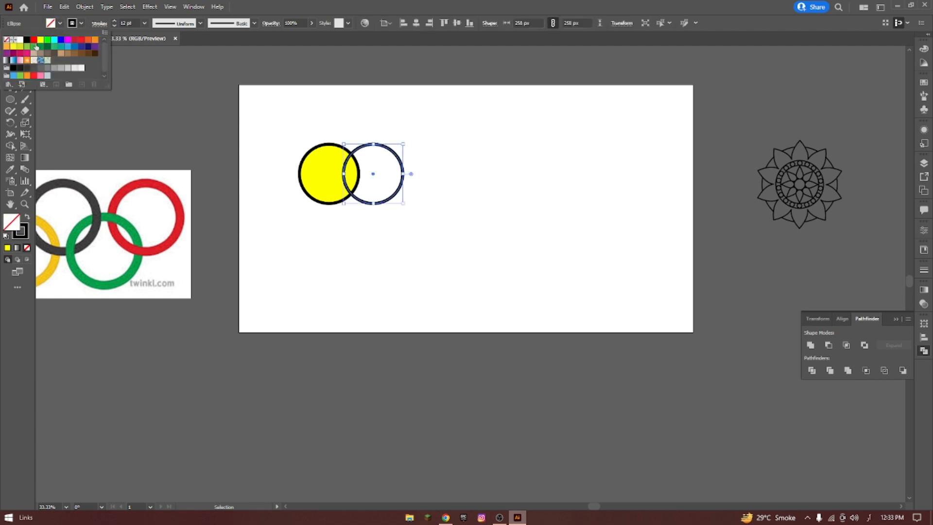
{"action": "left_click", "coordinate": [33, 40]}
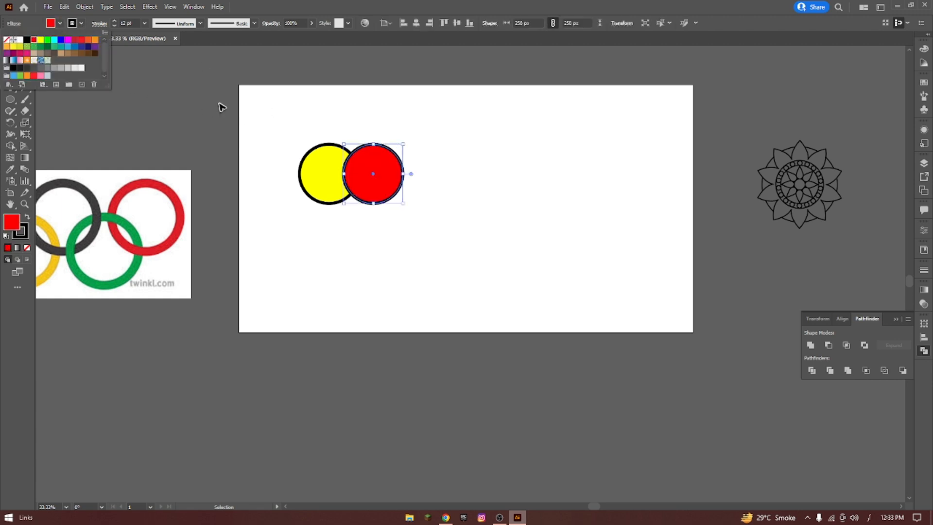
Exclude the overlap of the yellow and red circles as an editable compound shape, and shift the right circle left inside it.
{"action": "left_click", "coordinate": [294, 133]}
{"action": "left_click_drag", "start_coordinate": [293, 133], "coordinate": [677, 391]}
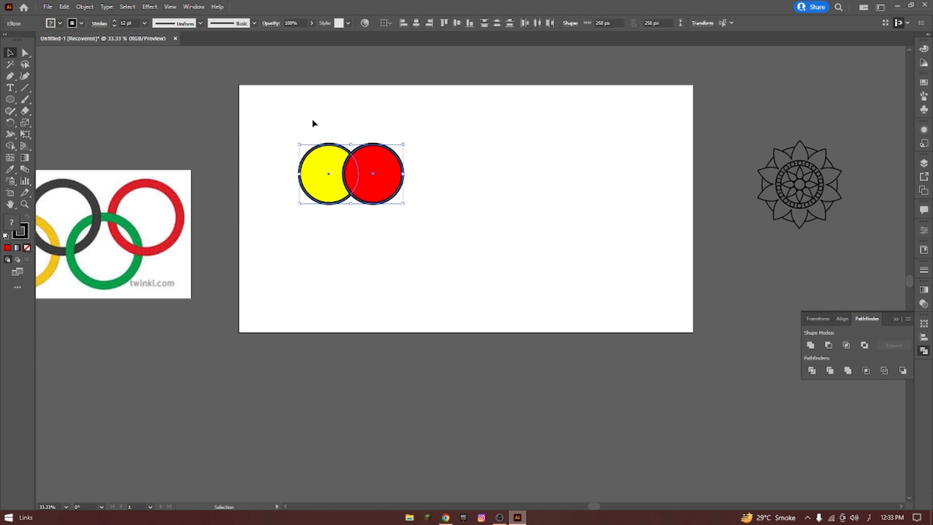
{"action": "left_click", "coordinate": [25, 53]}
{"action": "left_click_drag", "start_coordinate": [261, 113], "coordinate": [435, 222]}
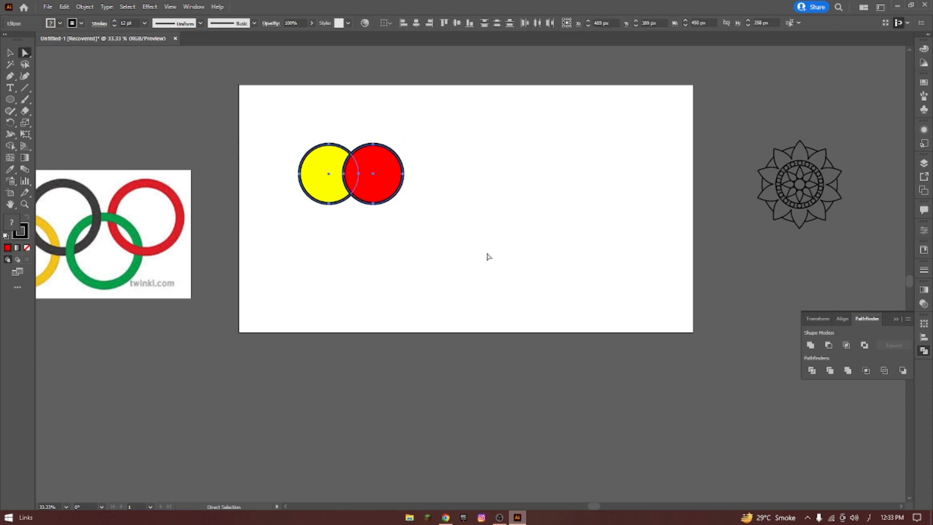
{"action": "left_click", "coordinate": [865, 346]}
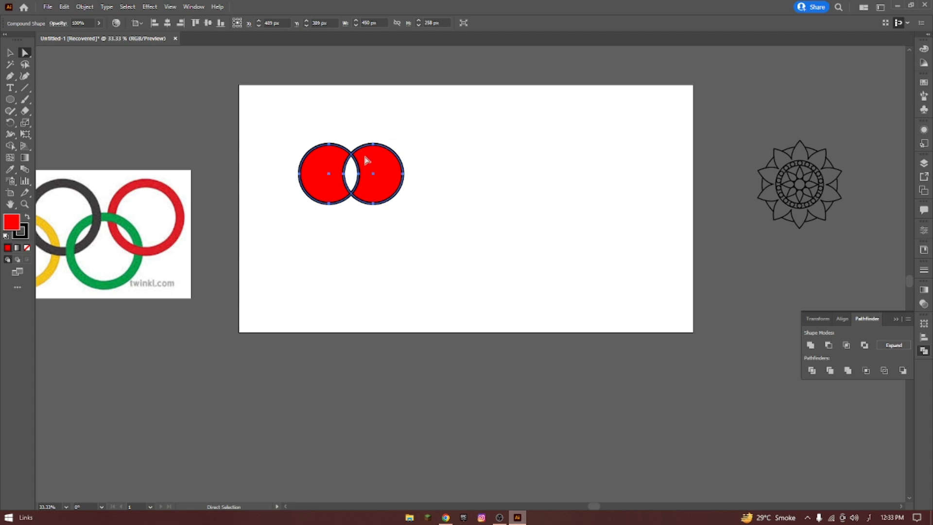
{"action": "left_click", "coordinate": [375, 175]}
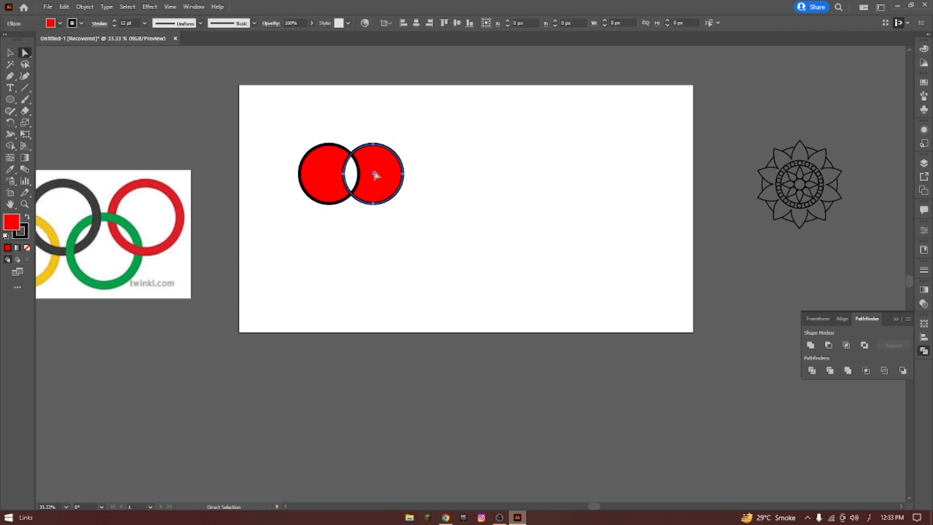
{"action": "left_click_drag", "start_coordinate": [374, 176], "coordinate": [344, 177]}
Expand the excluded compound shape into a plain compound path and deselect it.
{"action": "left_click_drag", "start_coordinate": [301, 138], "coordinate": [461, 269]}
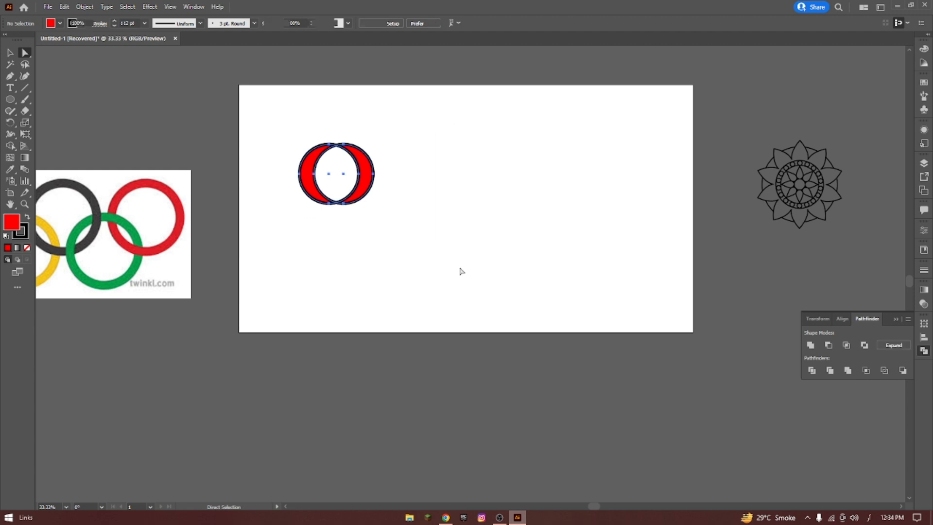
{"action": "left_click", "coordinate": [894, 345]}
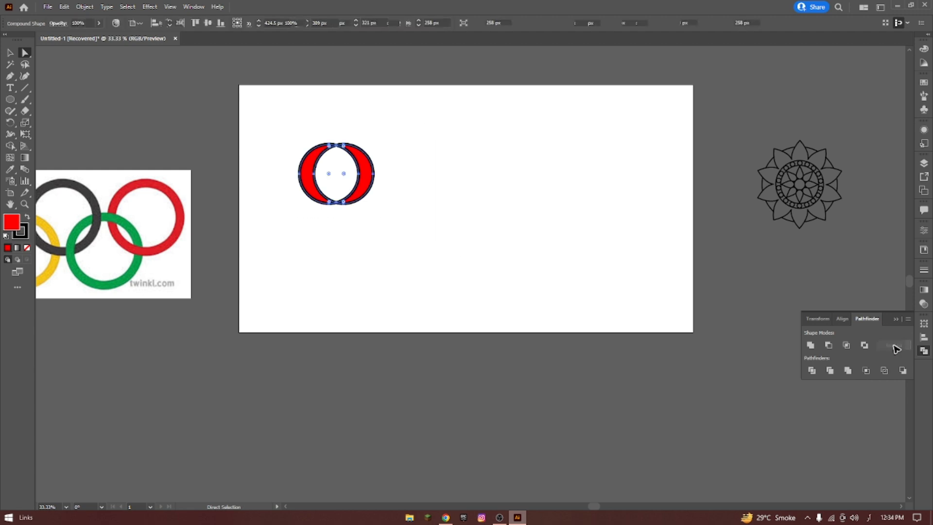
{"action": "left_click", "coordinate": [11, 53]}
{"action": "left_click", "coordinate": [306, 108]}
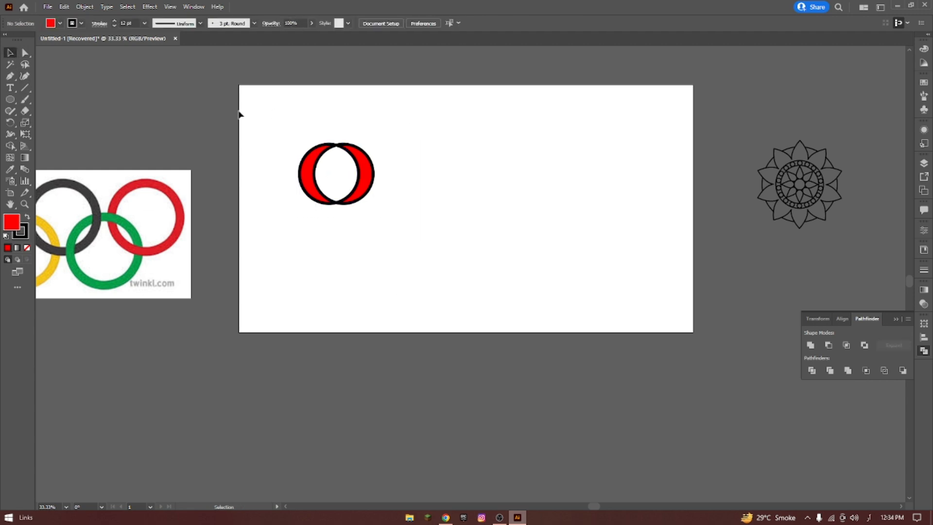
{"action": "left_click_drag", "start_coordinate": [239, 112], "coordinate": [524, 279]}
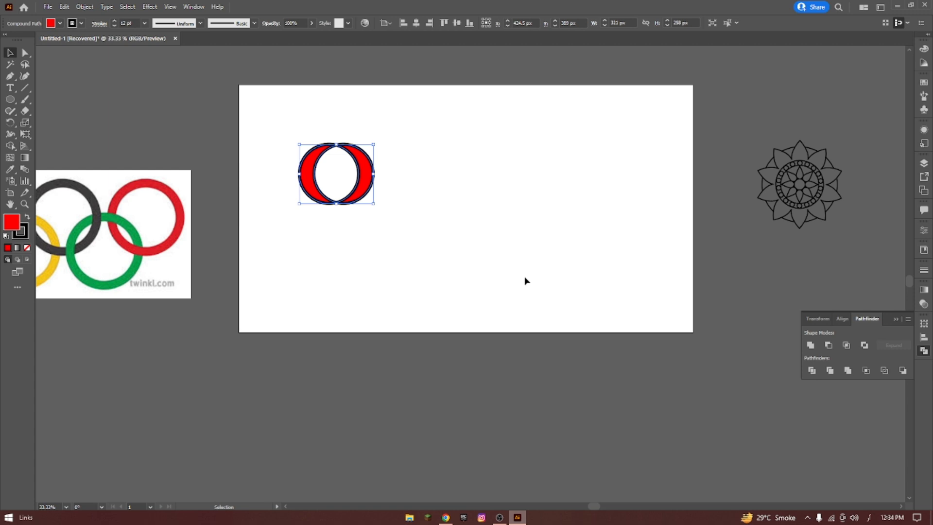
{"action": "left_click", "coordinate": [398, 221]}
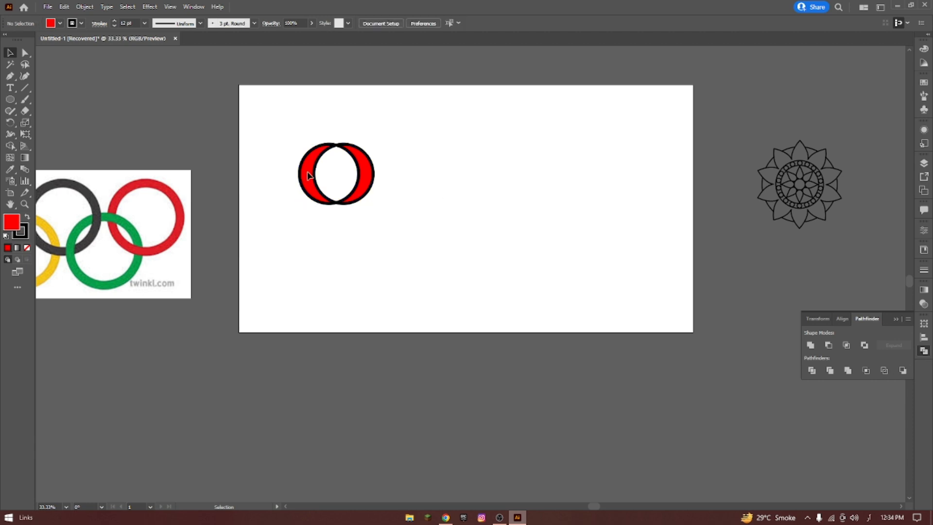
Delete the excluded shape and draw two overlapping red circles, each about 298 px wide, in its place.
{"action": "left_click", "coordinate": [359, 185]}
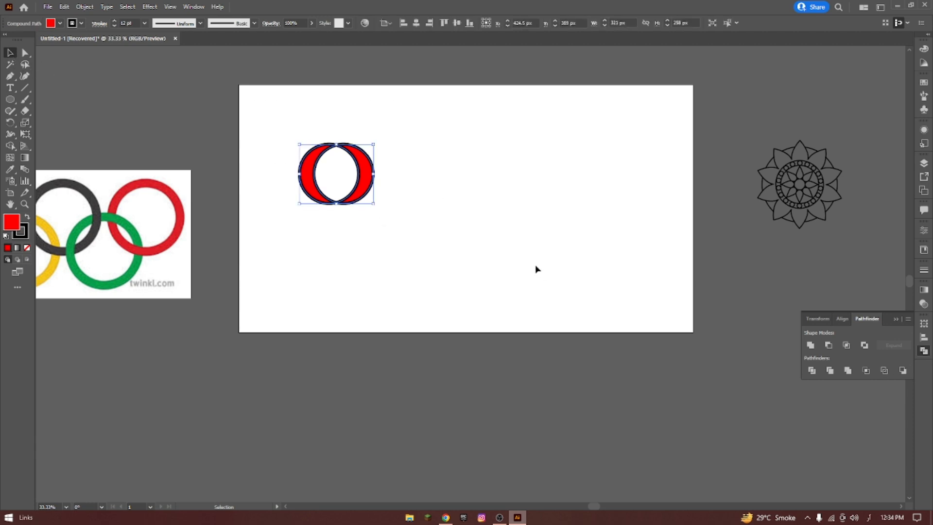
{"action": "key", "text": "Delete"}
{"action": "left_click", "coordinate": [10, 99]}
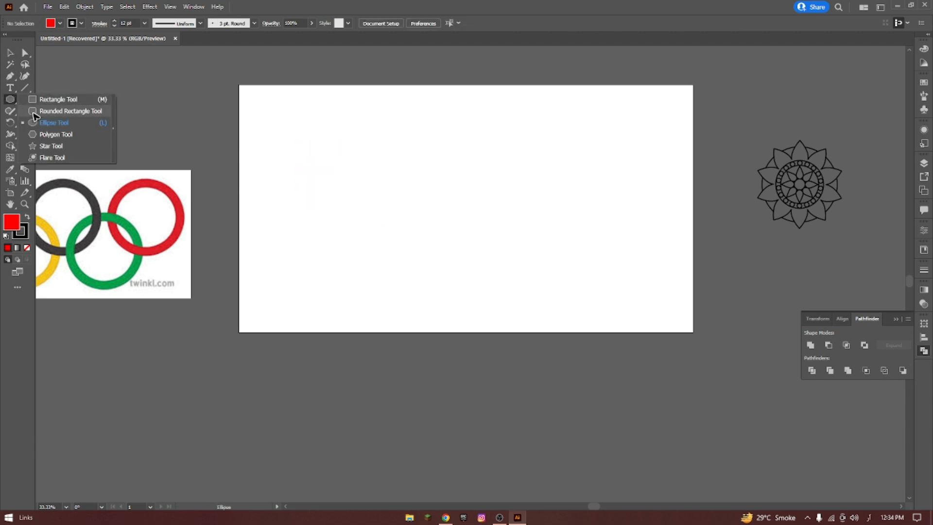
{"action": "left_click", "coordinate": [53, 122]}
{"action": "mouse_move", "coordinate": [327, 157]}
{"action": "left_mouse_down"}
{"action": "mouse_move", "coordinate": [361, 191]}
{"action": "mouse_move", "coordinate": [377, 177]}
{"action": "left_mouse_up"}
{"action": "left_click", "coordinate": [10, 58]}
{"action": "scroll", "coordinate": [346, 149], "scroll_direction": "up", "scroll_amount": 1}
{"action": "left_click", "coordinate": [470, 168]}
Divide the two red circles with the Divide pathfinder, and undo the division.
{"action": "left_click_drag", "start_coordinate": [299, 104], "coordinate": [434, 206]}
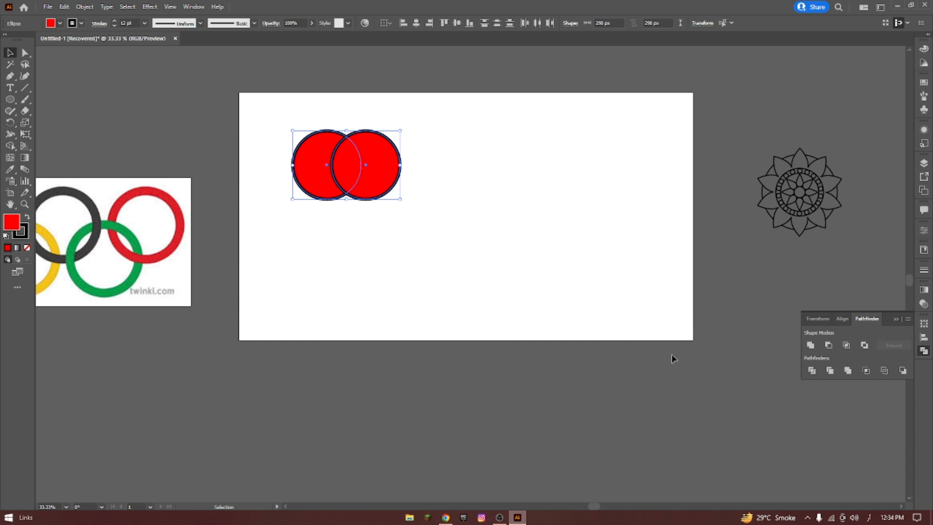
{"action": "left_click", "coordinate": [812, 371]}
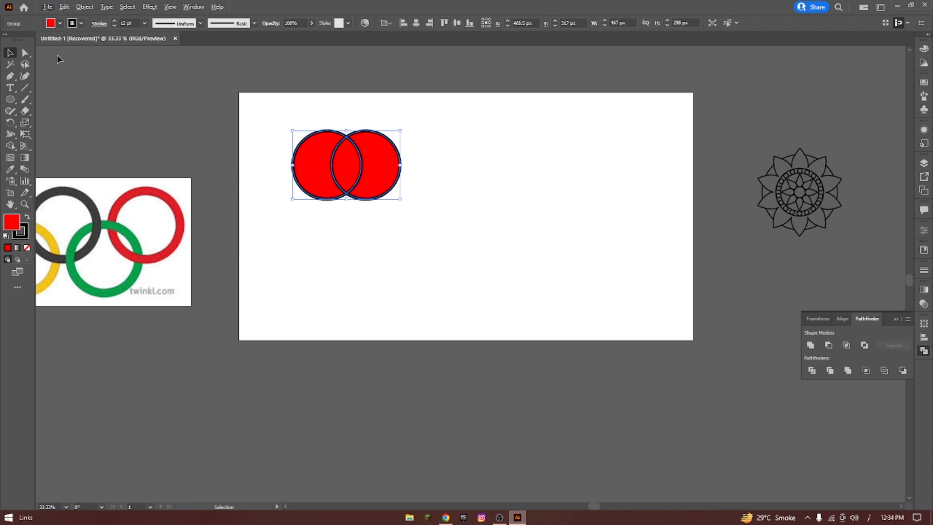
{"action": "left_click", "coordinate": [321, 123]}
{"action": "key", "text": "ctrl+z"}
{"action": "key", "text": "ctrl+z"}
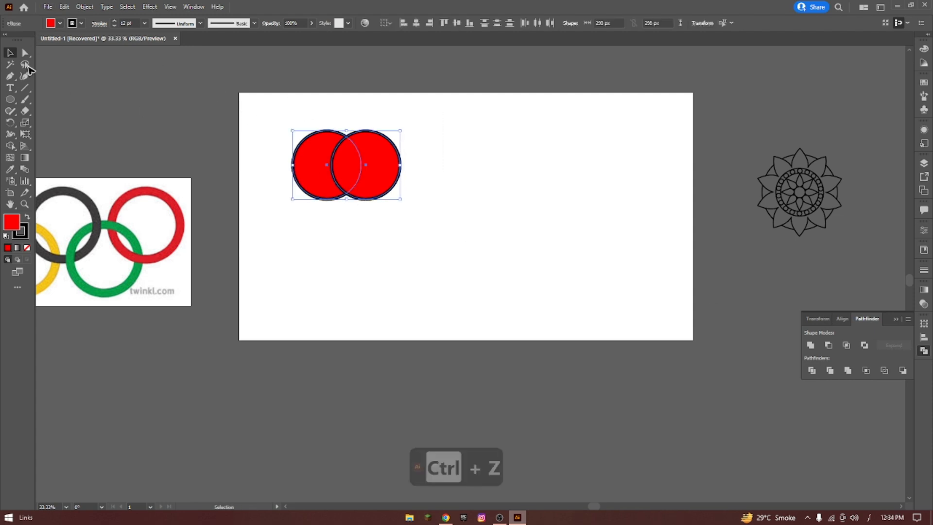
Divide the directly selected red circles with the Divide pathfinder, and deselect the resulting group.
{"action": "left_click", "coordinate": [25, 54]}
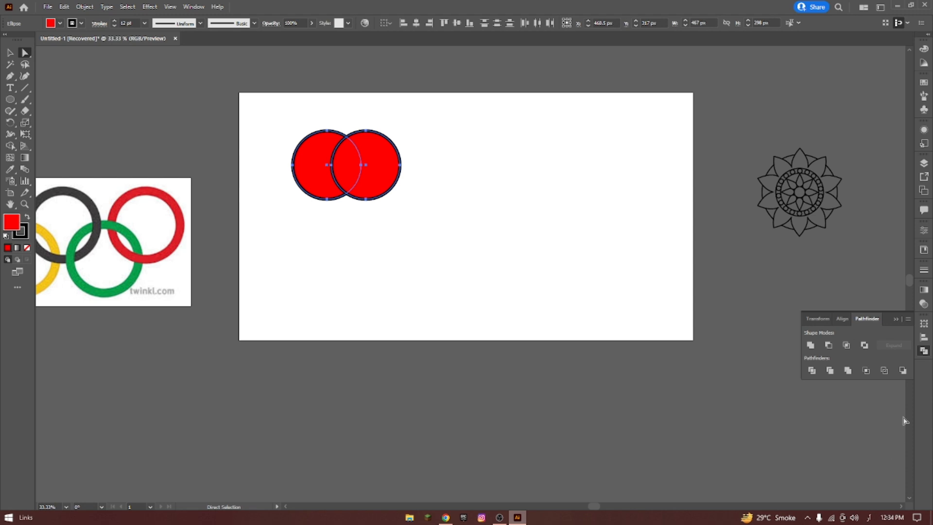
{"action": "left_click", "coordinate": [811, 370]}
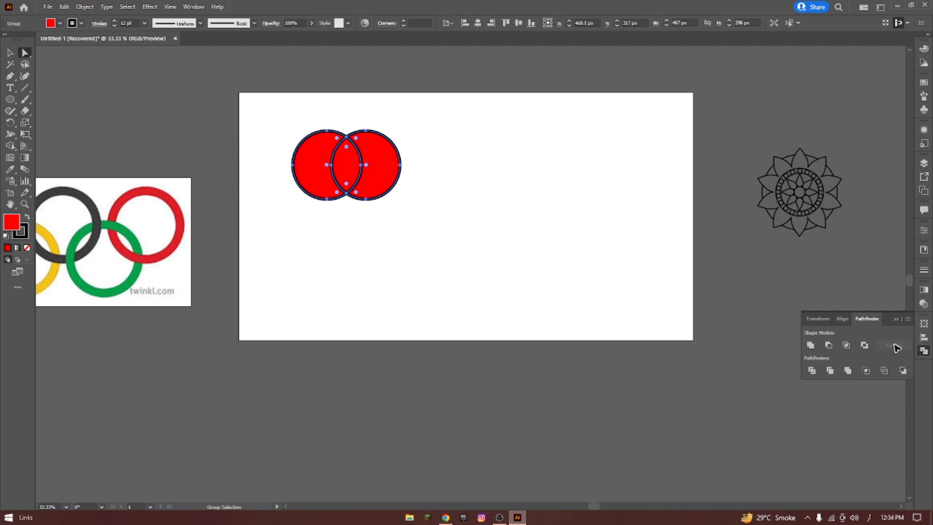
{"action": "left_click", "coordinate": [10, 52]}
{"action": "left_click_drag", "start_coordinate": [250, 98], "coordinate": [465, 224]}
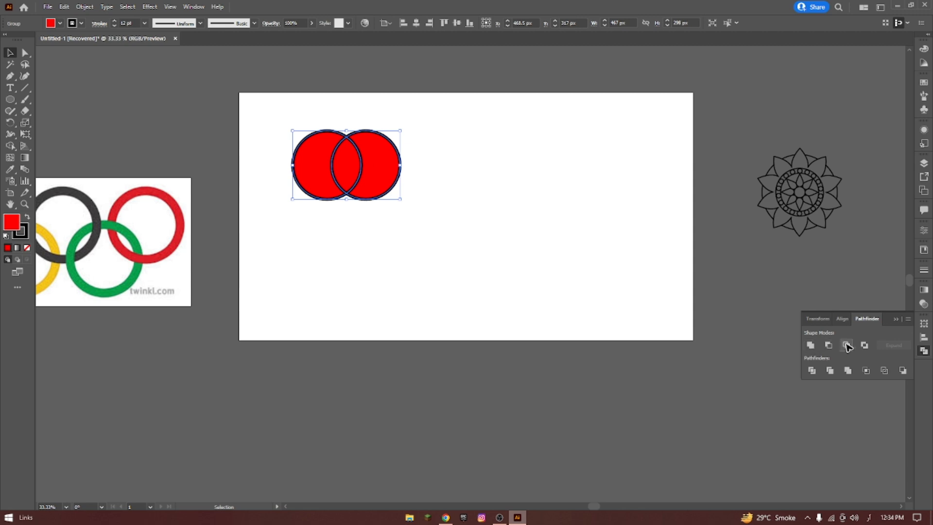
{"action": "left_click", "coordinate": [704, 295]}
Delete the divided circles from the artboard and move the Olympic rings reference image just below it.
{"action": "left_click_drag", "start_coordinate": [302, 110], "coordinate": [491, 233]}
{"action": "key", "text": "Delete"}
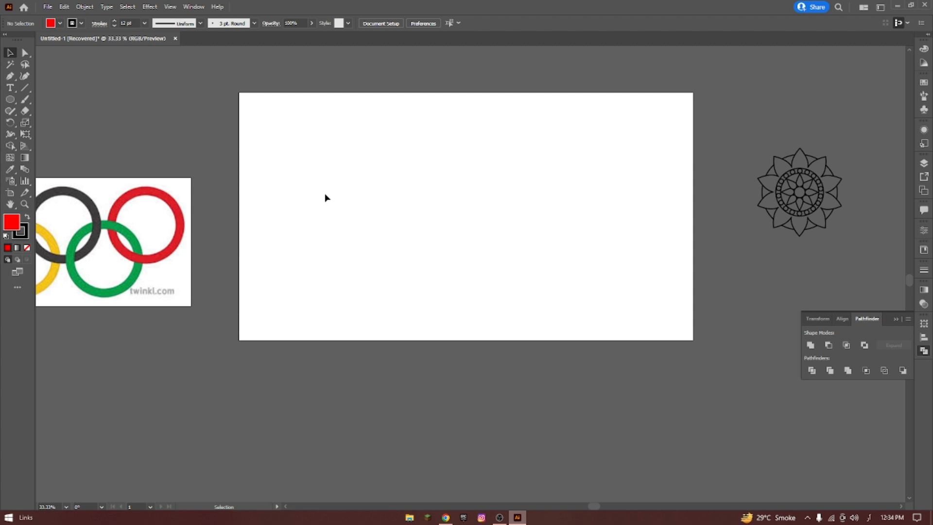
{"action": "mouse_move", "coordinate": [102, 224]}
{"action": "left_mouse_down"}
{"action": "mouse_move", "coordinate": [171, 281]}
{"action": "mouse_move", "coordinate": [443, 403]}
{"action": "mouse_move", "coordinate": [420, 392]}
{"action": "left_mouse_up"}
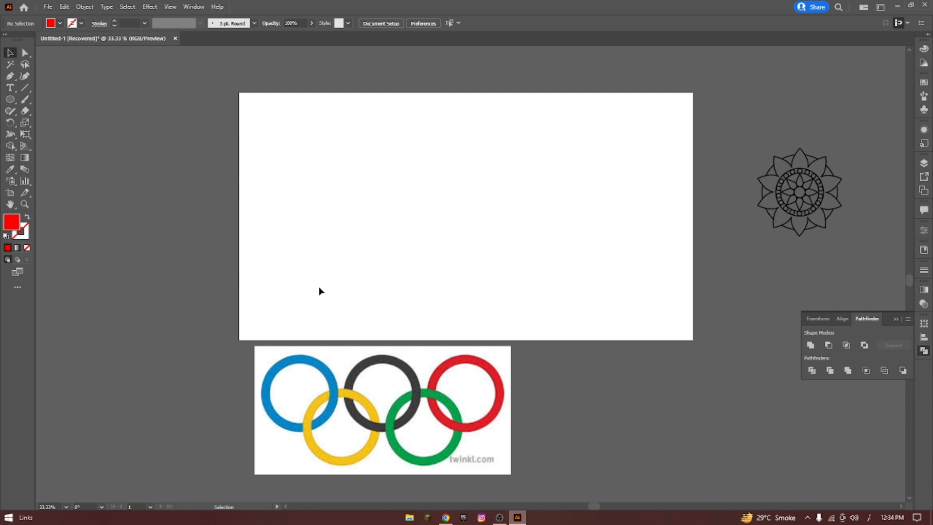
Draw an unfilled circle 464 px wide in the artboard's upper-left area with a blue 27 pt stroke.
{"action": "left_click", "coordinate": [17, 100]}
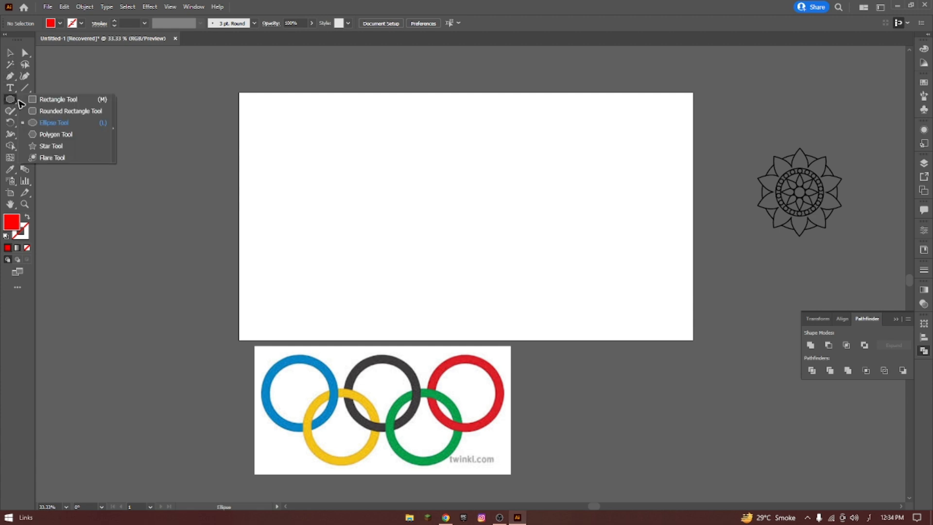
{"action": "left_click_drag", "start_coordinate": [297, 154], "coordinate": [329, 208]}
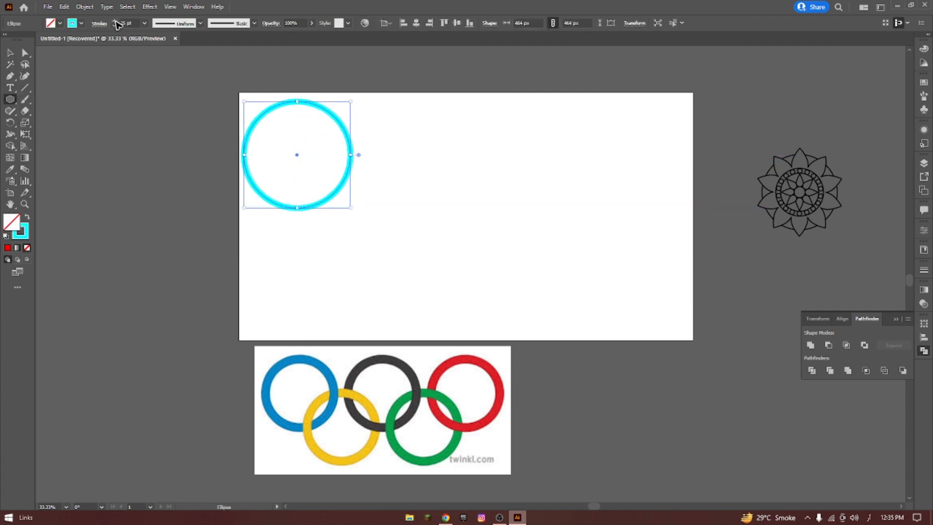
{"action": "left_click", "coordinate": [81, 23]}
{"action": "left_click", "coordinate": [62, 40]}
{"action": "left_click", "coordinate": [237, 213]}
{"action": "left_click", "coordinate": [487, 275]}
Copy the blue ring into an evenly spaced upper row of three and a staggered, overlapping lower row of two.
{"action": "left_click", "coordinate": [10, 52]}
{"action": "left_click_drag", "start_coordinate": [350, 155], "coordinate": [488, 155], "text": "alt"}
{"action": "key", "text": "ctrl+d"}
{"action": "left_click", "coordinate": [422, 91]}
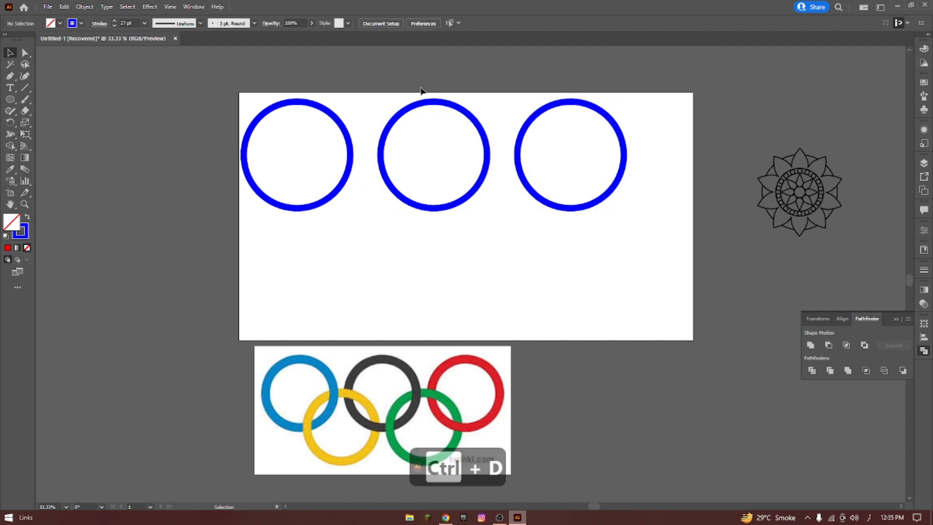
{"action": "left_click_drag", "start_coordinate": [422, 92], "coordinate": [549, 119]}
{"action": "left_click_drag", "start_coordinate": [539, 198], "coordinate": [472, 265], "text": "alt"}
{"action": "left_click", "coordinate": [435, 248]}
Change the stroke of the upper row's middle ring to black and its right ring to red.
{"action": "left_click", "coordinate": [434, 102]}
{"action": "left_click", "coordinate": [81, 24]}
{"action": "left_click", "coordinate": [27, 40]}
{"action": "left_click", "coordinate": [525, 128]}
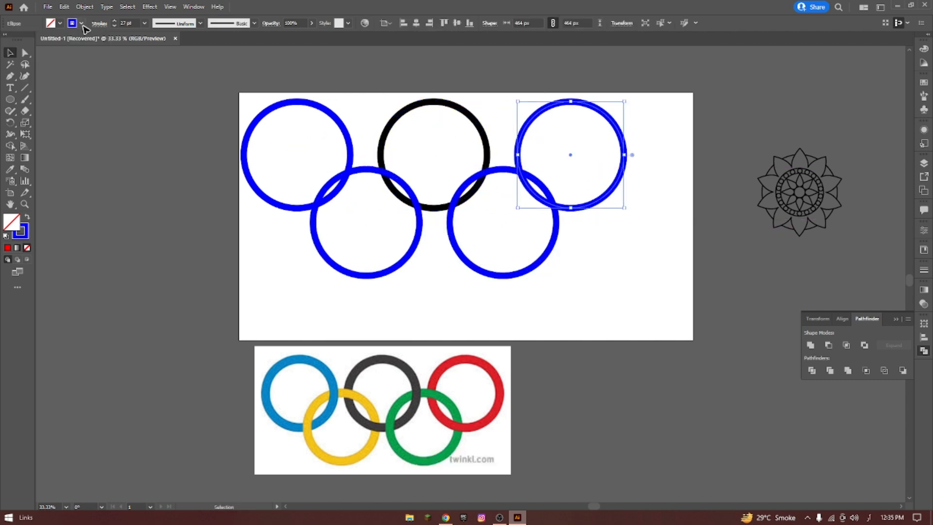
{"action": "left_click", "coordinate": [81, 23]}
{"action": "left_click", "coordinate": [34, 40]}
Change the stroke of the lower-left ring to yellow and the lower-right ring to green.
{"action": "left_click", "coordinate": [323, 192]}
{"action": "left_click", "coordinate": [81, 23]}
{"action": "left_click", "coordinate": [41, 40]}
{"action": "left_click", "coordinate": [541, 261]}
{"action": "left_click", "coordinate": [81, 24]}
{"action": "left_click", "coordinate": [48, 40]}
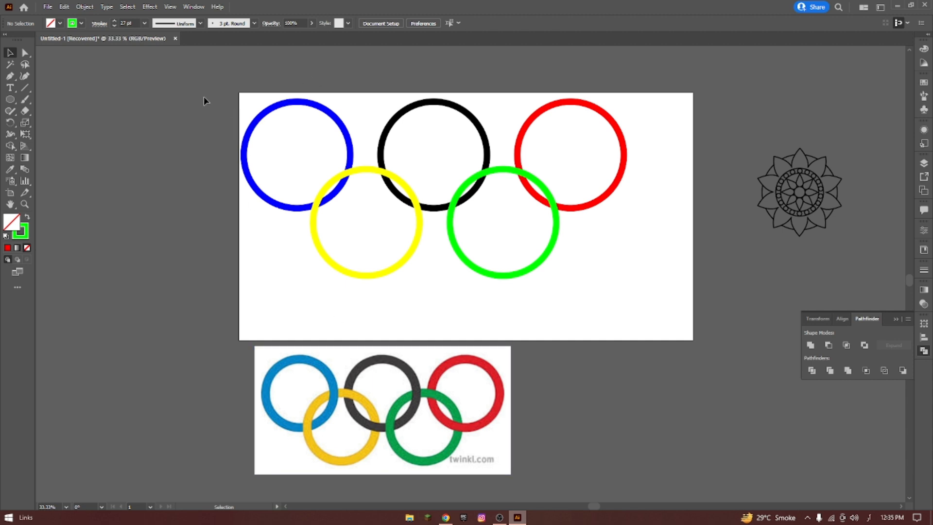
Expand the fill and stroke of all five rings into filled shapes.
{"action": "left_click_drag", "start_coordinate": [205, 98], "coordinate": [659, 299]}
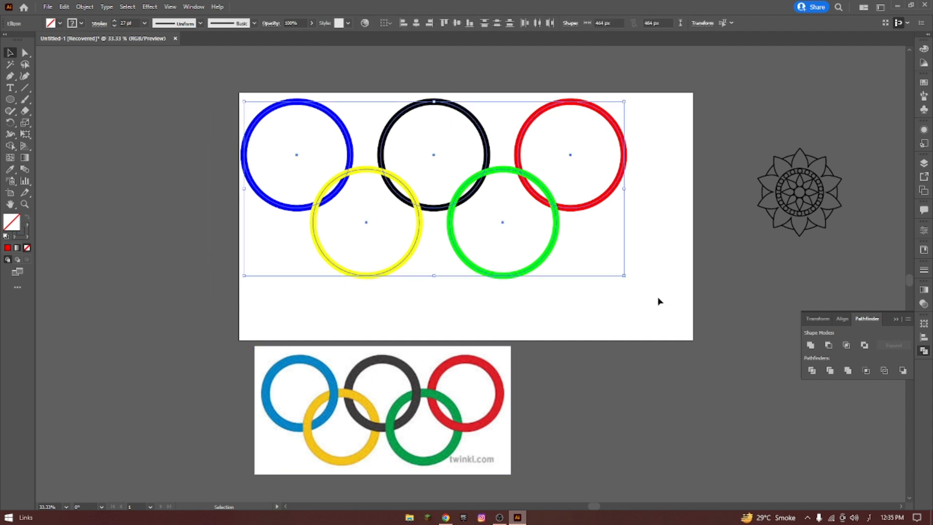
{"action": "left_click", "coordinate": [84, 9]}
{"action": "left_click", "coordinate": [121, 118]}
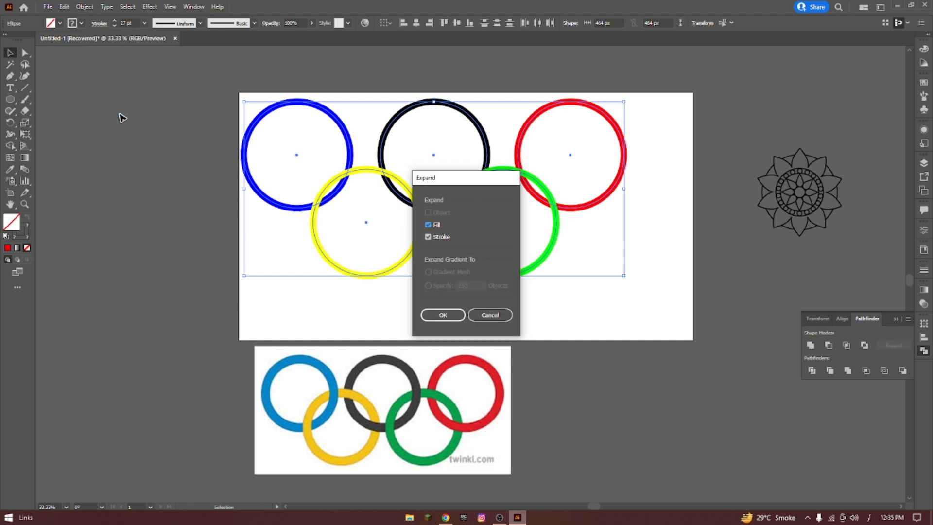
{"action": "left_click", "coordinate": [441, 316]}
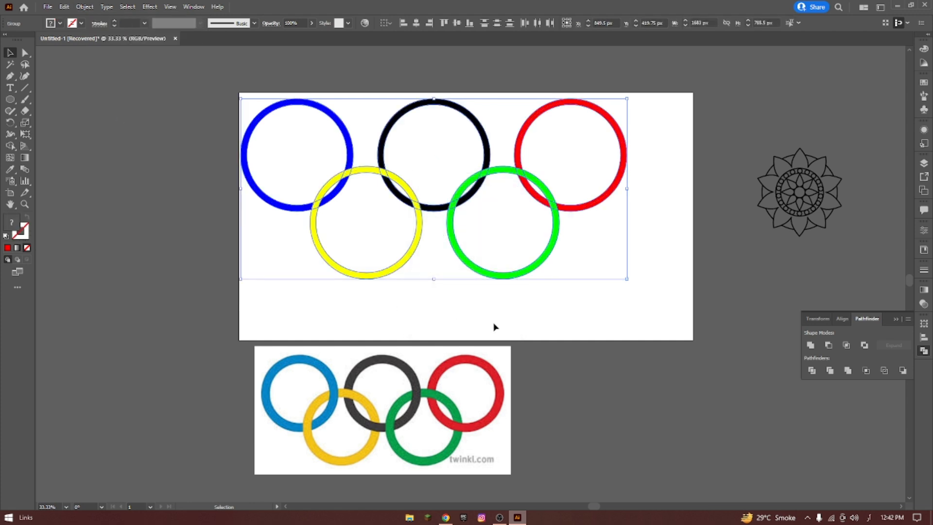
{"action": "left_click", "coordinate": [630, 317]}
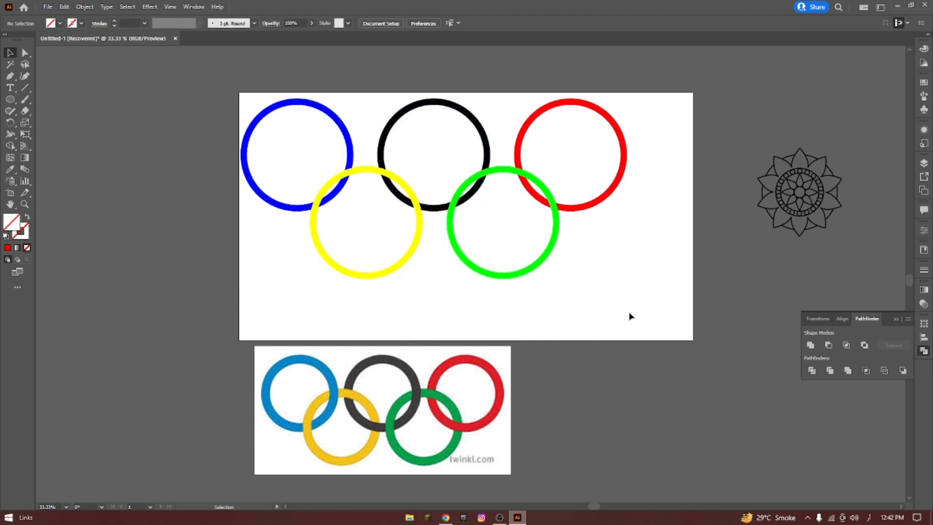
Divide the five rings with the Divide pathfinder and ungroup the resulting pieces.
{"action": "left_click_drag", "start_coordinate": [255, 82], "coordinate": [645, 324]}
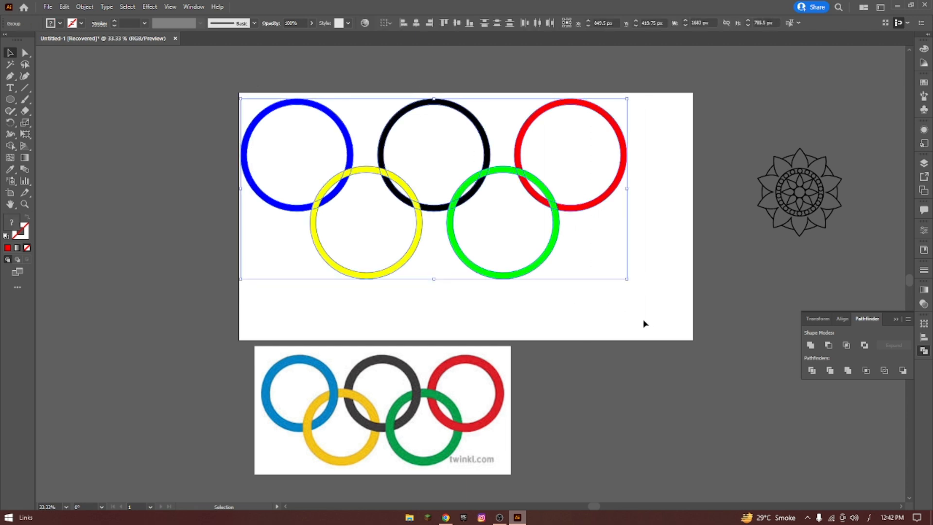
{"action": "left_click", "coordinate": [812, 371]}
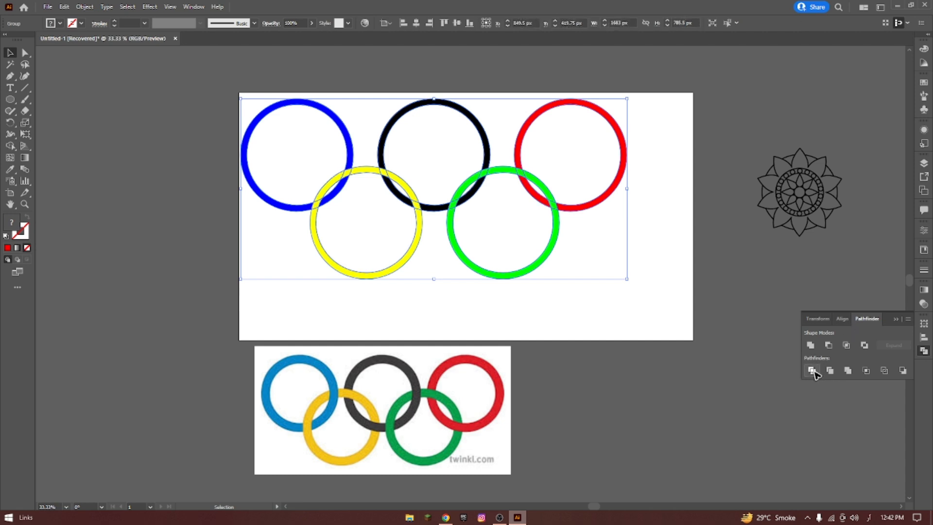
{"action": "left_click", "coordinate": [455, 78]}
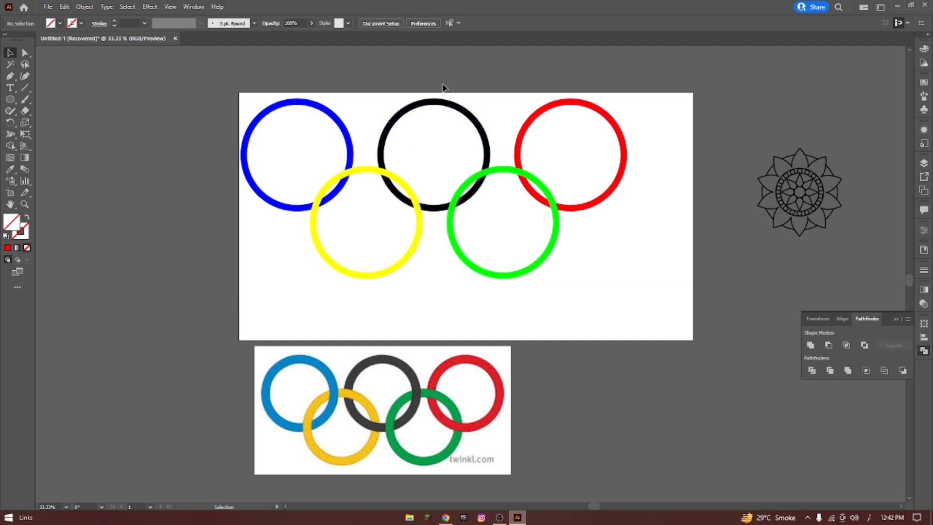
{"action": "left_click", "coordinate": [272, 109]}
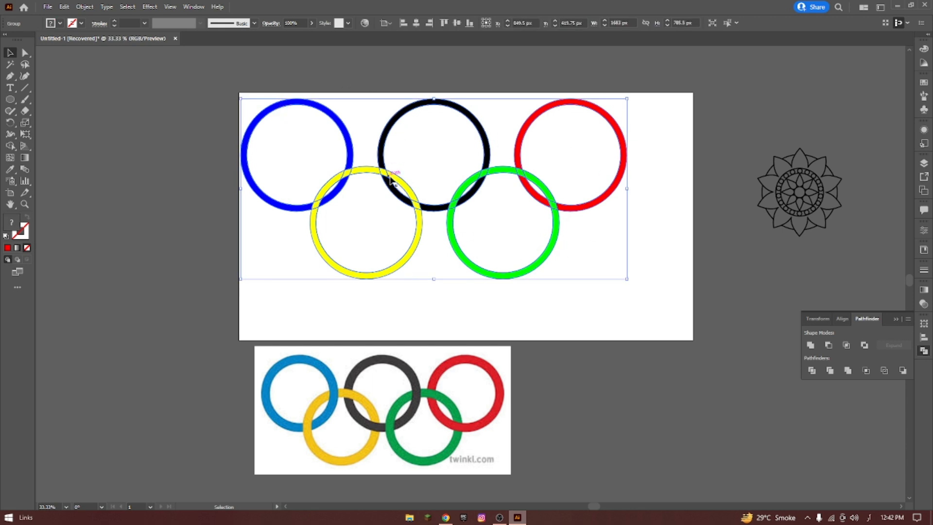
{"action": "right_click", "coordinate": [443, 125]}
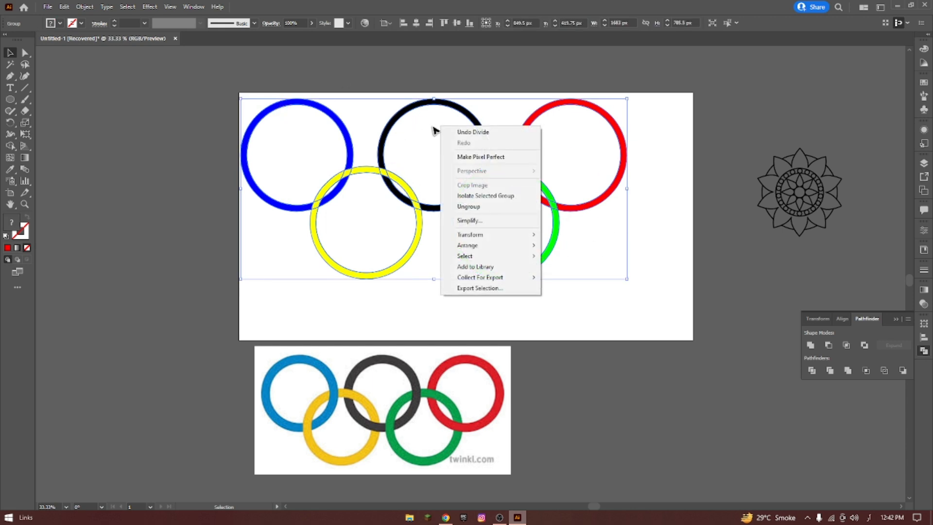
{"action": "left_click", "coordinate": [469, 206]}
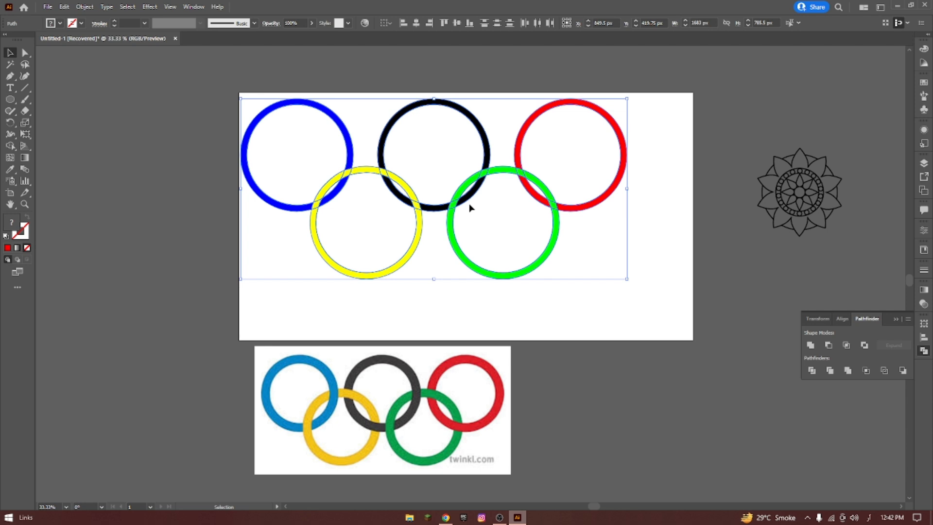
{"action": "left_click", "coordinate": [465, 74]}
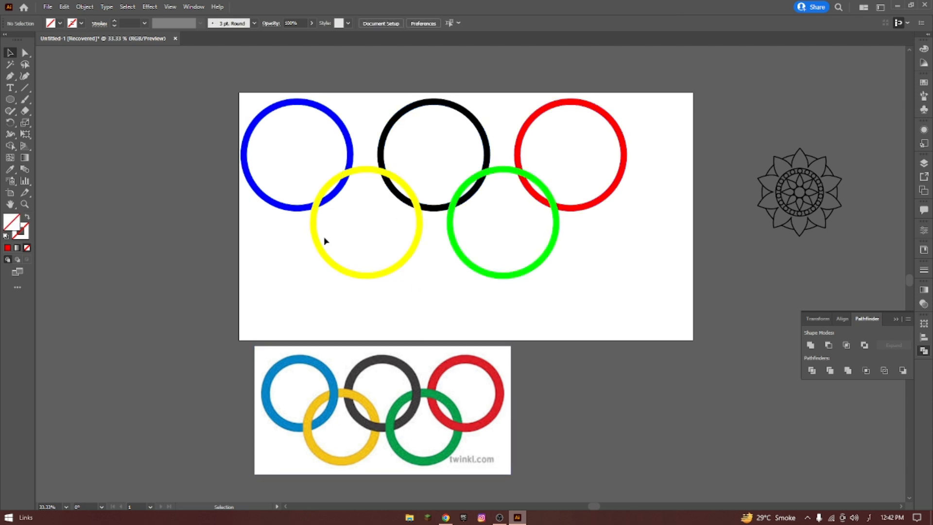
Recolor the upper overlap of the blue and yellow rings with the blue sampled from the blue ring.
{"action": "left_click", "coordinate": [348, 176]}
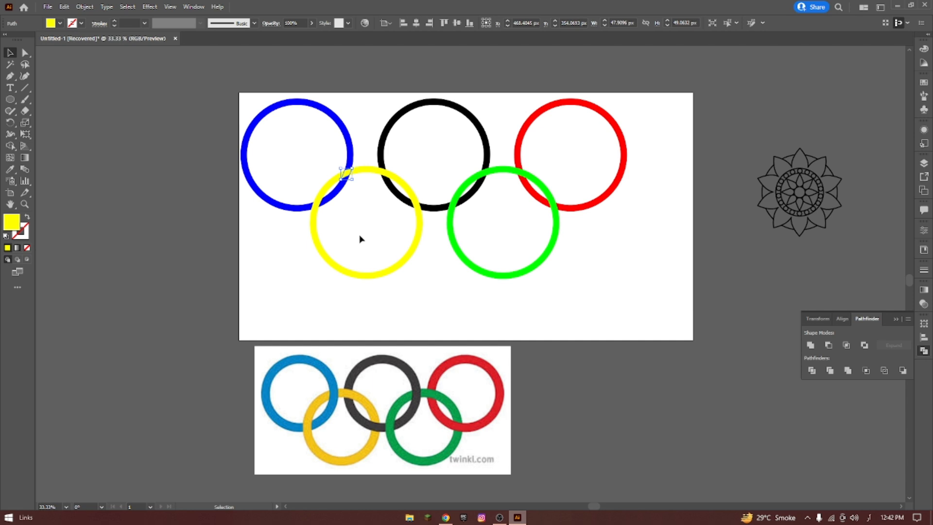
{"action": "key", "text": "i"}
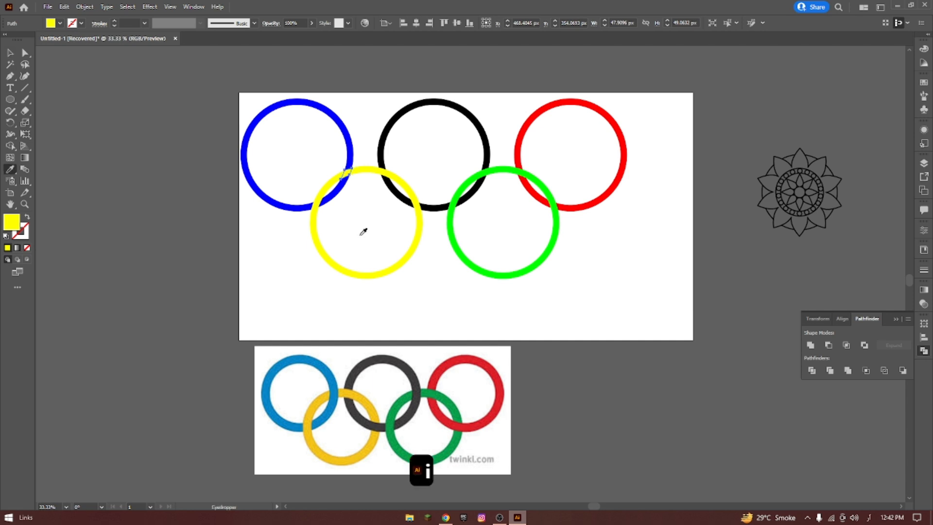
{"action": "left_click", "coordinate": [339, 112]}
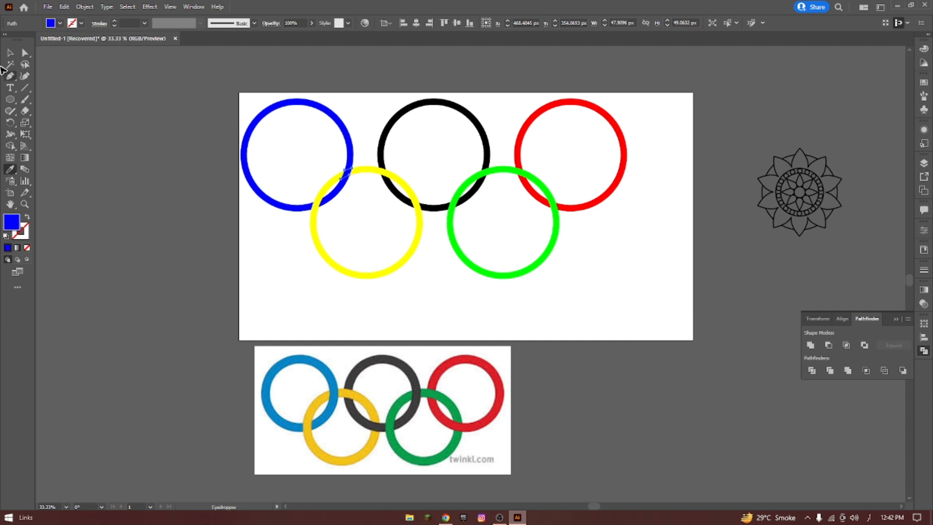
{"action": "left_click", "coordinate": [15, 54]}
{"action": "left_click", "coordinate": [428, 226]}
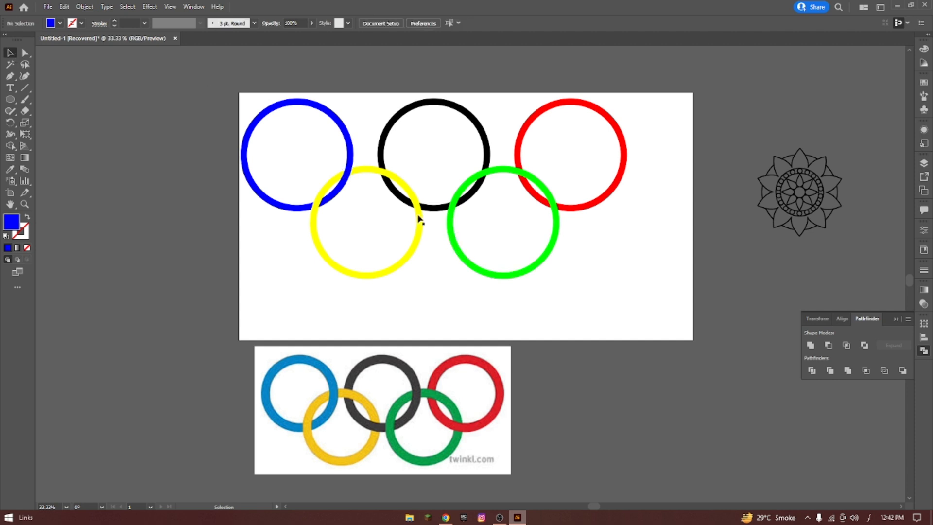
Recolor the upper overlap of the yellow and black rings with the black sampled from the black ring.
{"action": "left_click", "coordinate": [386, 174]}
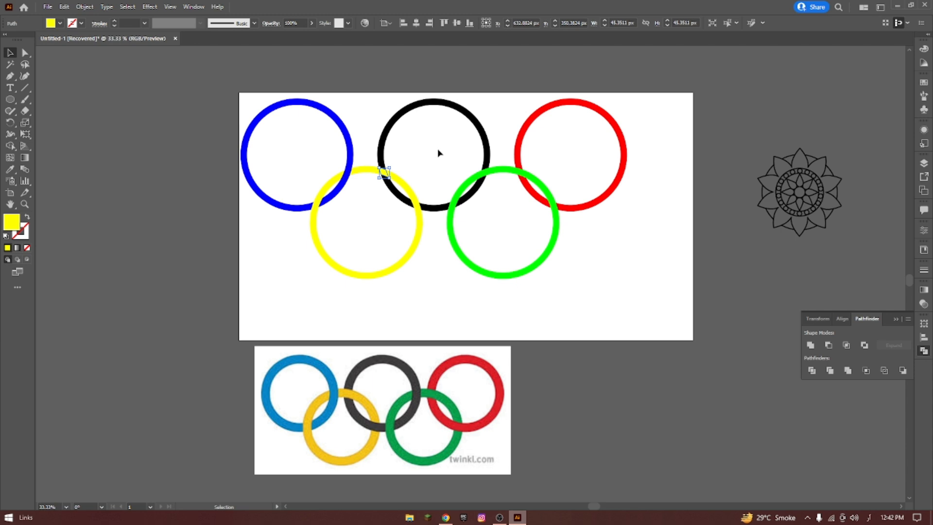
{"action": "key", "text": "i"}
{"action": "left_click", "coordinate": [396, 114]}
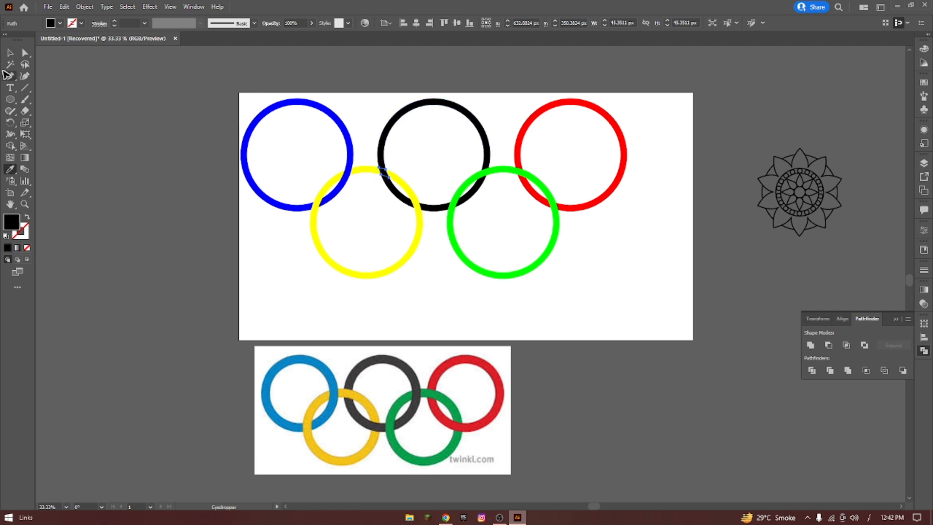
{"action": "left_click", "coordinate": [10, 53]}
{"action": "left_click", "coordinate": [596, 324]}
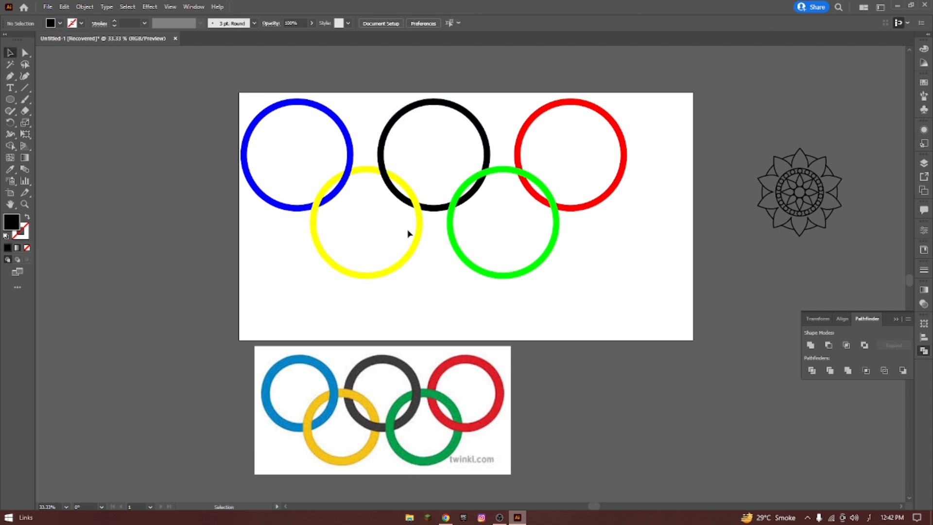
Recolor the upper overlap of the black and green rings with the black sampled from the black ring.
{"action": "left_click", "coordinate": [488, 174]}
{"action": "key", "text": "i"}
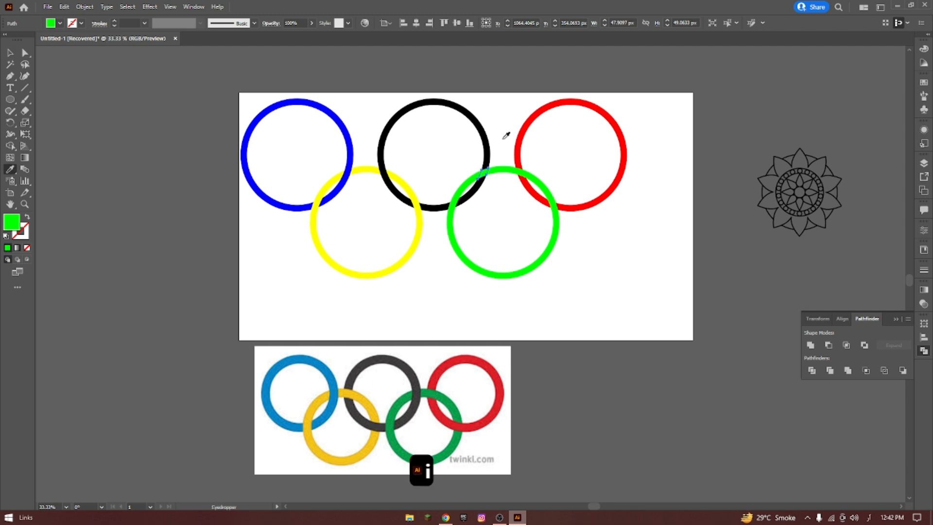
{"action": "left_click", "coordinate": [484, 133]}
{"action": "left_click", "coordinate": [8, 53]}
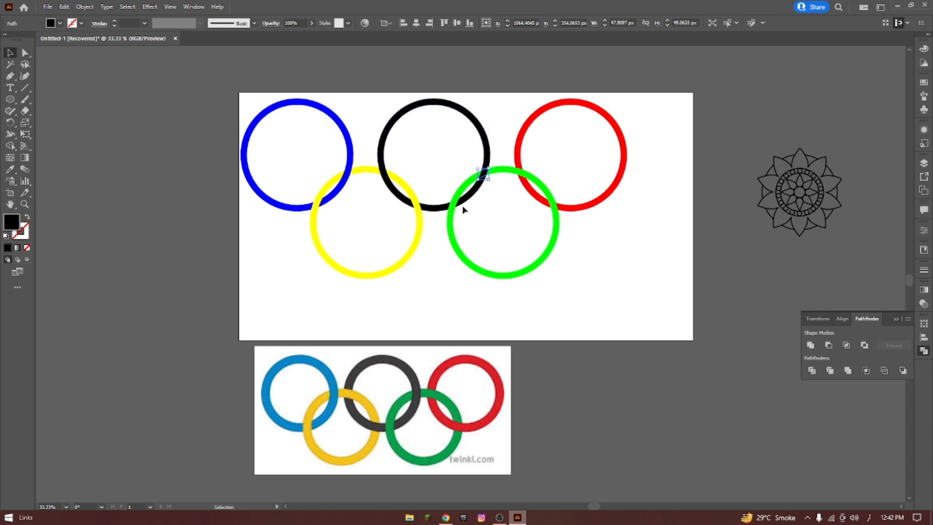
{"action": "left_click", "coordinate": [534, 152]}
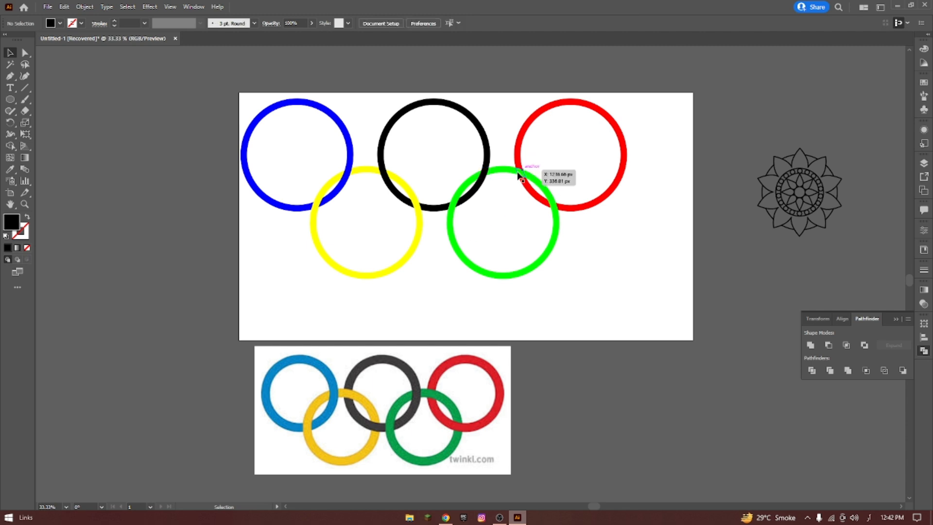
Recolor the lower overlap of the green and red rings with the red sampled from the red ring.
{"action": "left_click", "coordinate": [554, 206]}
{"action": "key", "text": "i"}
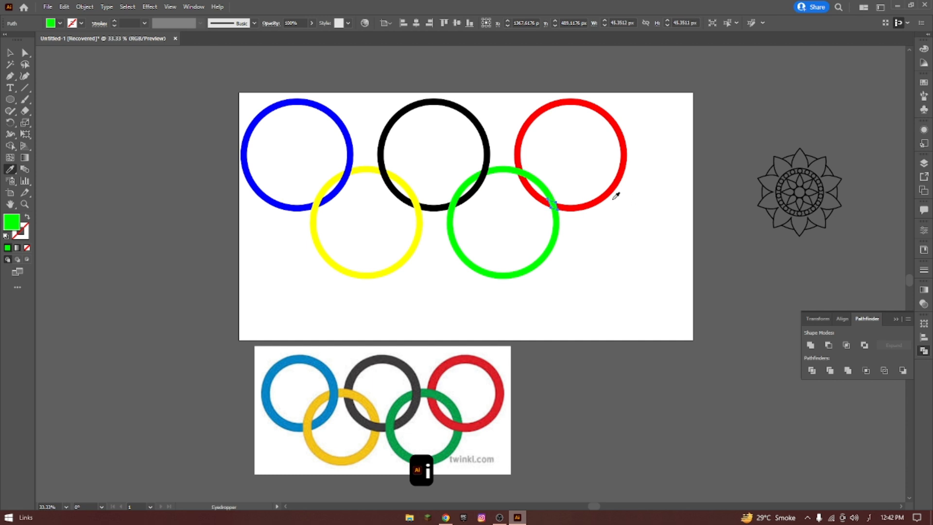
{"action": "left_click", "coordinate": [615, 185]}
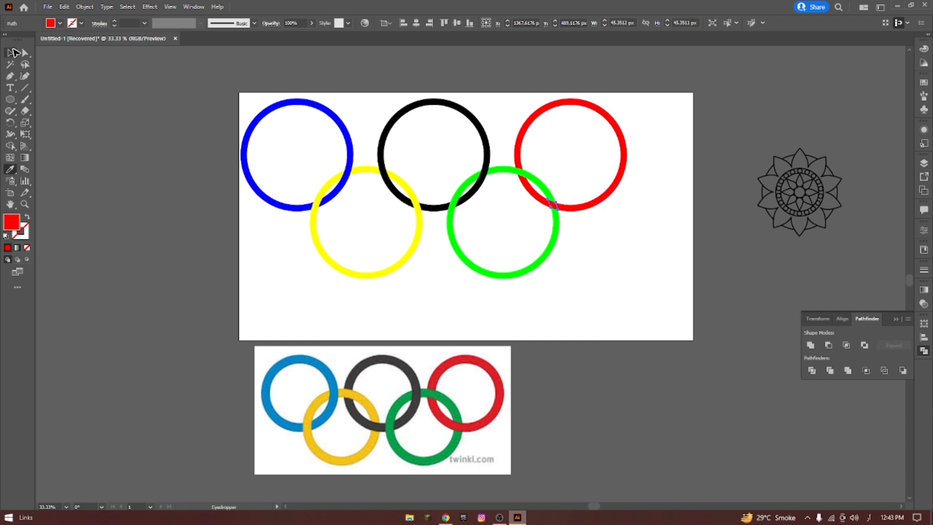
{"action": "left_click", "coordinate": [10, 52]}
{"action": "left_click", "coordinate": [214, 87]}
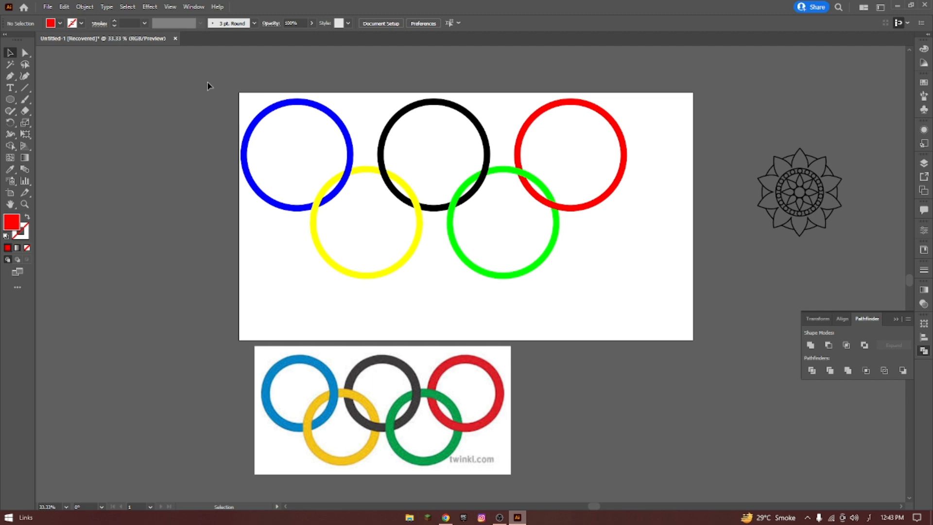
Move the finished rings and the Olympic rings reference image off the artboard to its left side.
{"action": "left_click_drag", "start_coordinate": [247, 103], "coordinate": [652, 346]}
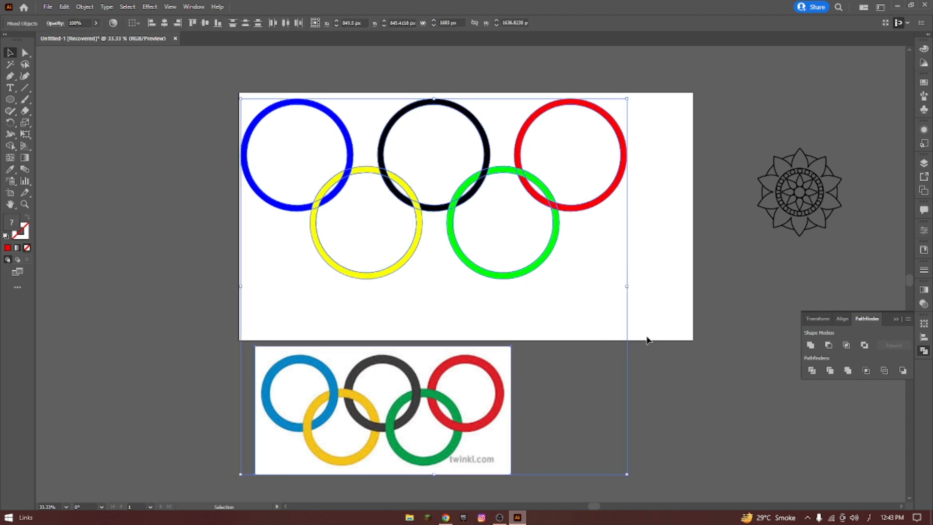
{"action": "left_click", "coordinate": [687, 111]}
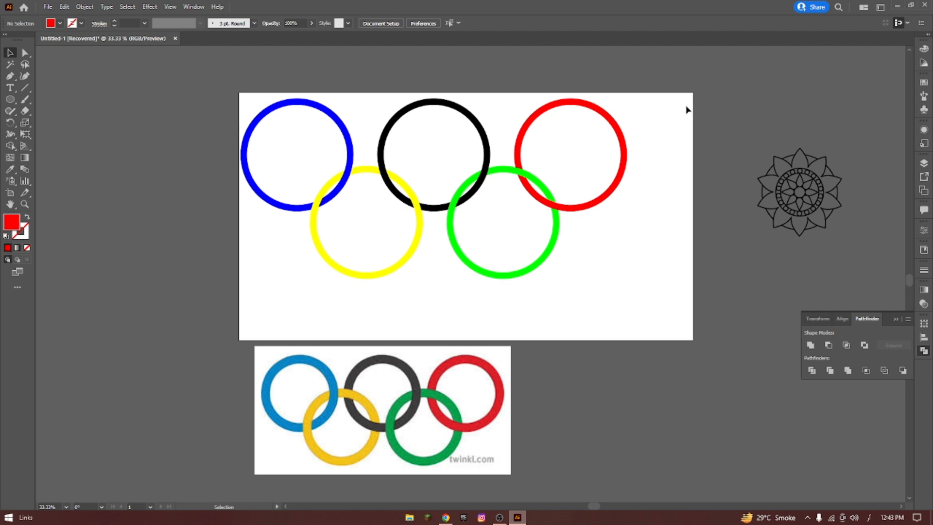
{"action": "left_click_drag", "start_coordinate": [432, 196], "coordinate": [673, 302]}
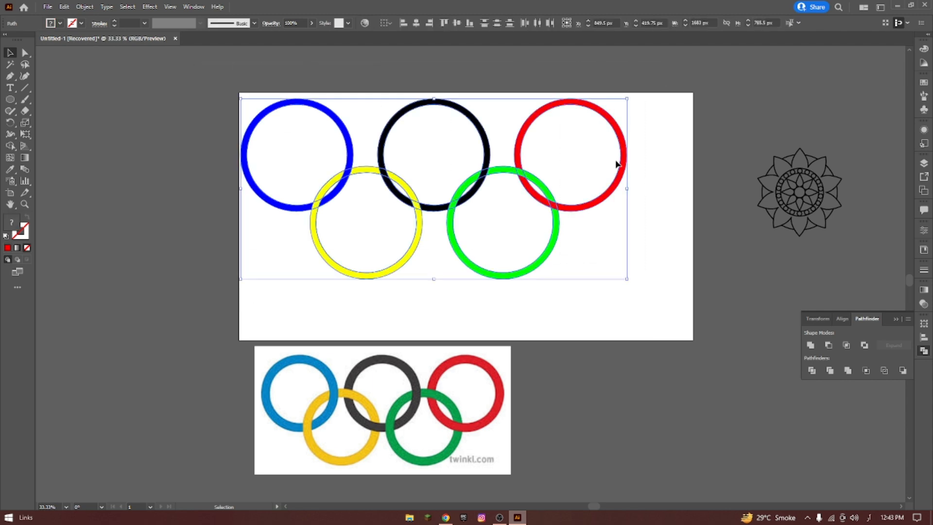
{"action": "left_click_drag", "start_coordinate": [619, 119], "coordinate": [448, 119]}
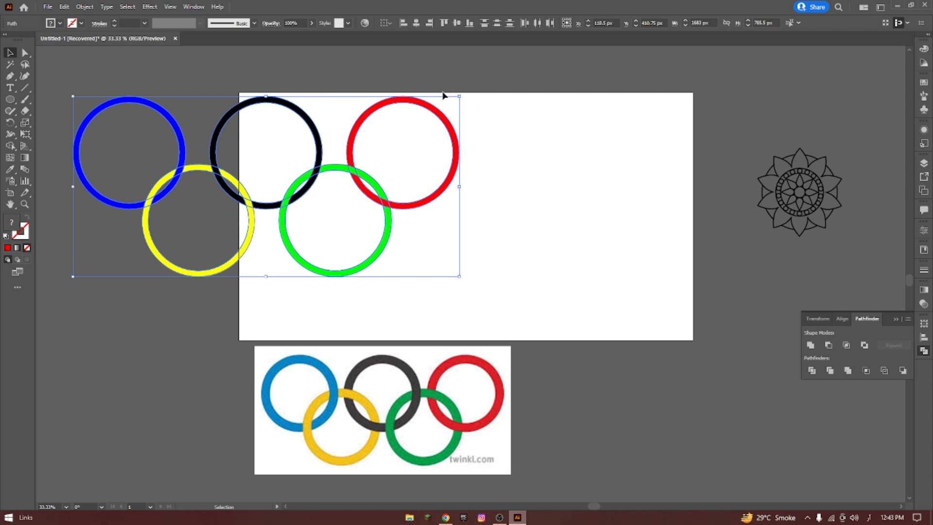
{"action": "left_click_drag", "start_coordinate": [444, 111], "coordinate": [212, 121]}
{"action": "left_click_drag", "start_coordinate": [474, 413], "coordinate": [163, 384]}
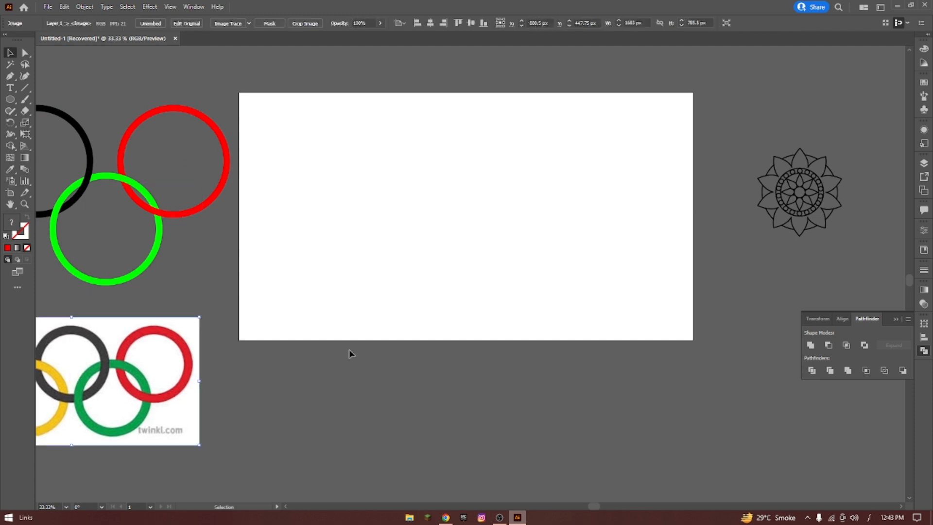
Move the mandala group from beside the artboard to about the artboard's center.
{"action": "left_click", "coordinate": [748, 156]}
{"action": "left_click", "coordinate": [808, 223]}
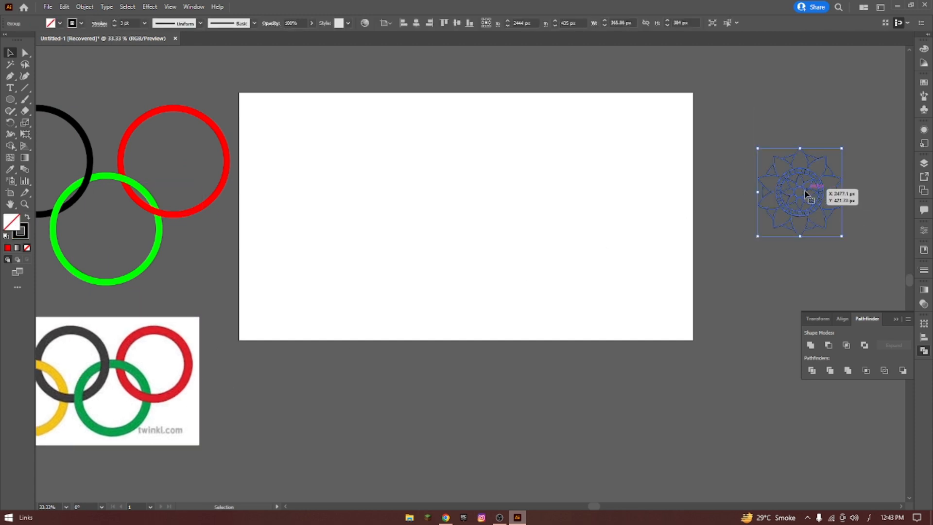
{"action": "left_click_drag", "start_coordinate": [802, 195], "coordinate": [456, 199]}
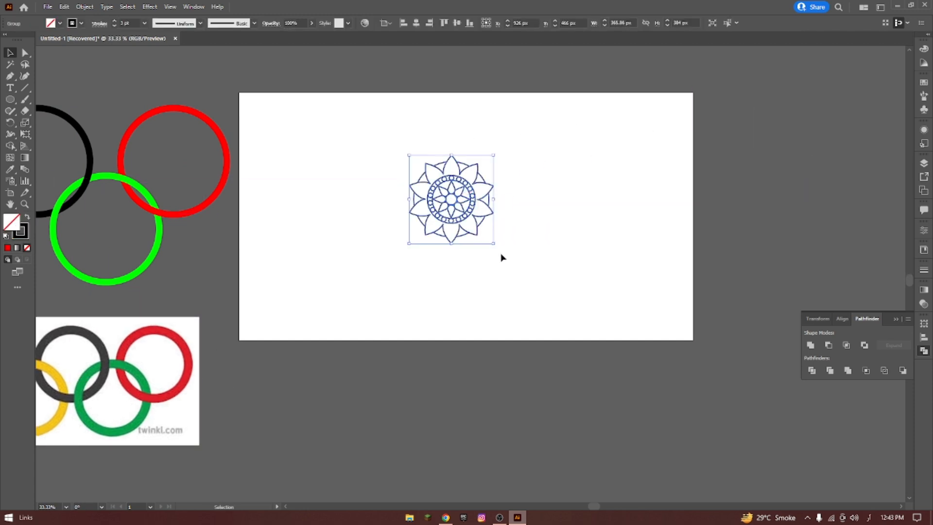
Enlarge the mandala from its center, keeping its proportions, to about 754 by 791 px.
{"action": "left_click_drag", "start_coordinate": [493, 244], "coordinate": [538, 318]}
{"action": "left_click", "coordinate": [302, 106]}
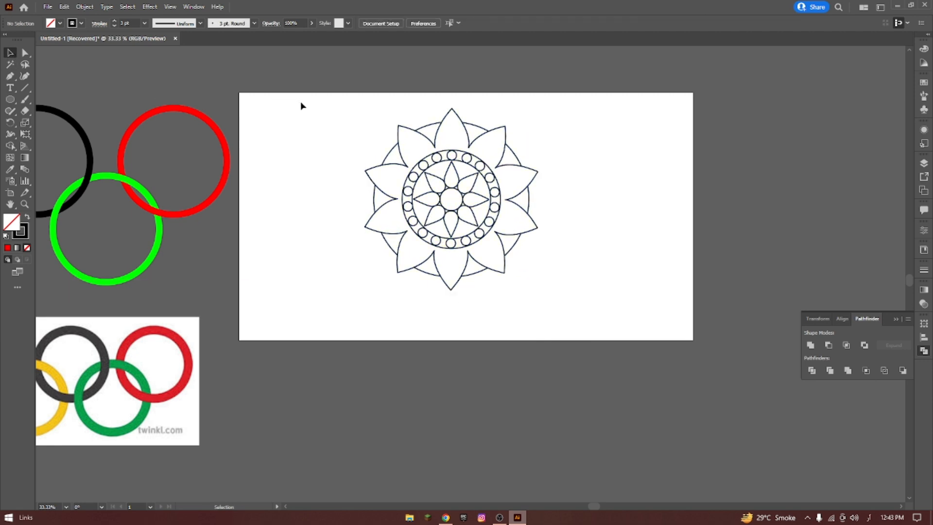
{"action": "left_click_drag", "start_coordinate": [341, 115], "coordinate": [593, 350]}
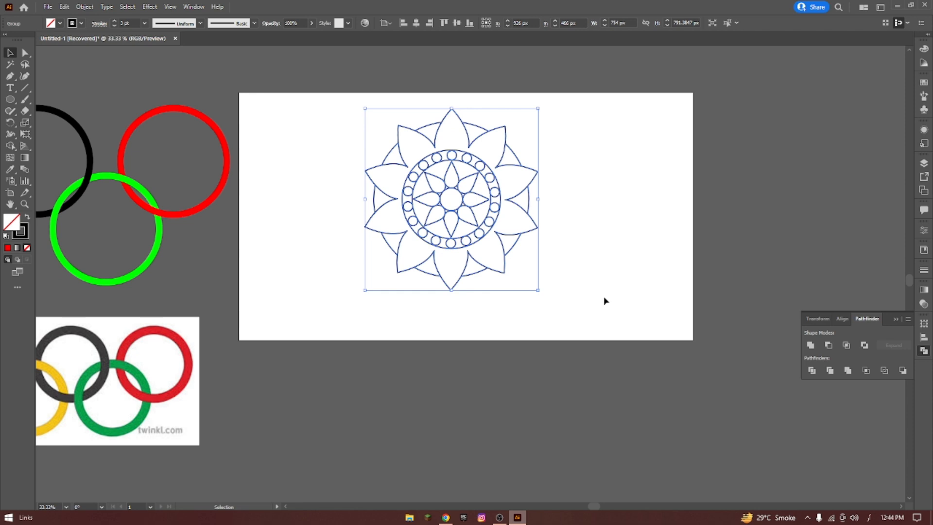
{"action": "left_click", "coordinate": [617, 152]}
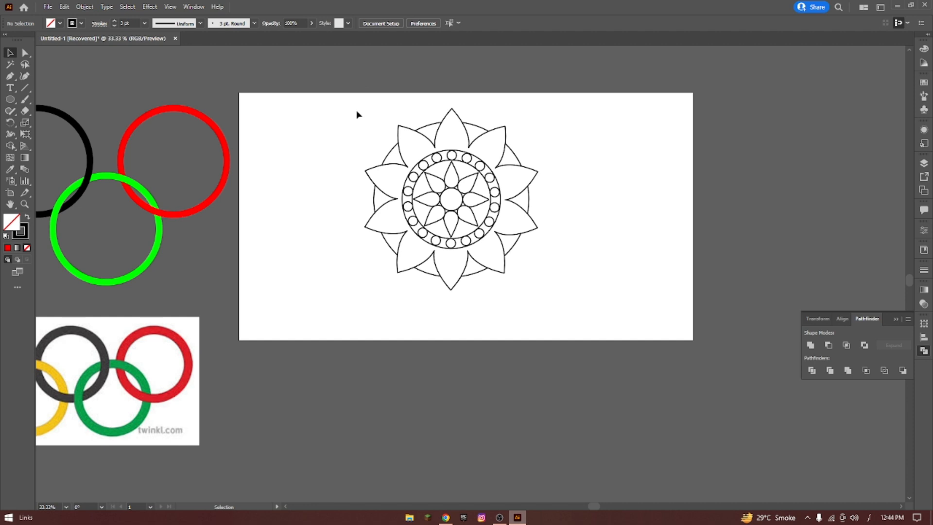
{"action": "left_click_drag", "start_coordinate": [352, 91], "coordinate": [606, 308]}
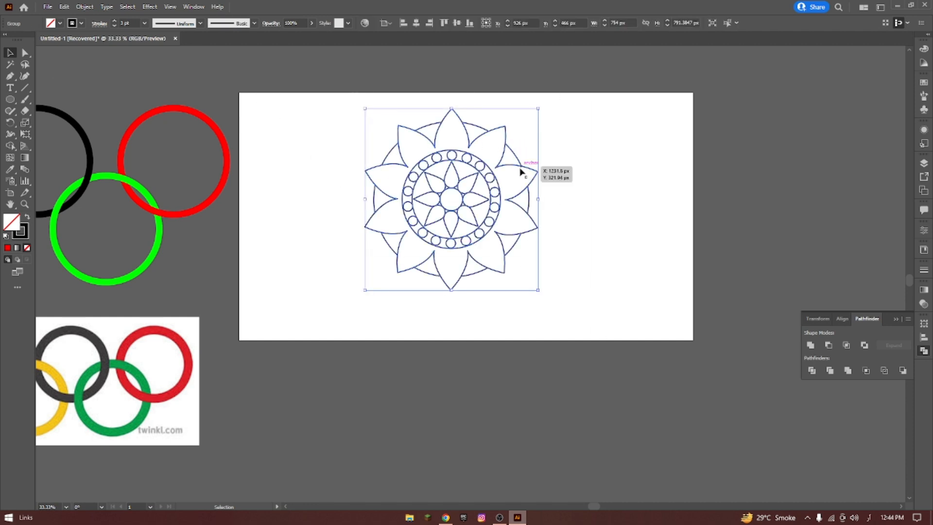
{"action": "left_click", "coordinate": [358, 121]}
{"action": "left_click_drag", "start_coordinate": [342, 95], "coordinate": [599, 325]}
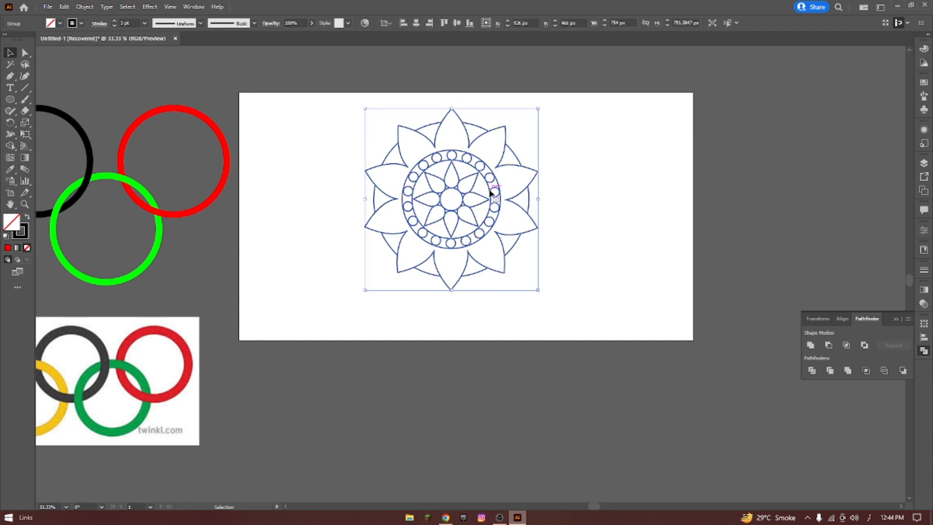
{"action": "left_click", "coordinate": [623, 191]}
Duplicate the mandala and place the copy level with the original, just off the artboard's right side.
{"action": "left_click_drag", "start_coordinate": [346, 98], "coordinate": [404, 280]}
{"action": "left_click_drag", "start_coordinate": [750, 206], "coordinate": [822, 206]}
{"action": "left_click", "coordinate": [564, 141]}
Move the original mandala into the artboard's left half, to about X 621 px and Y 503 px.
{"action": "left_click", "coordinate": [478, 188]}
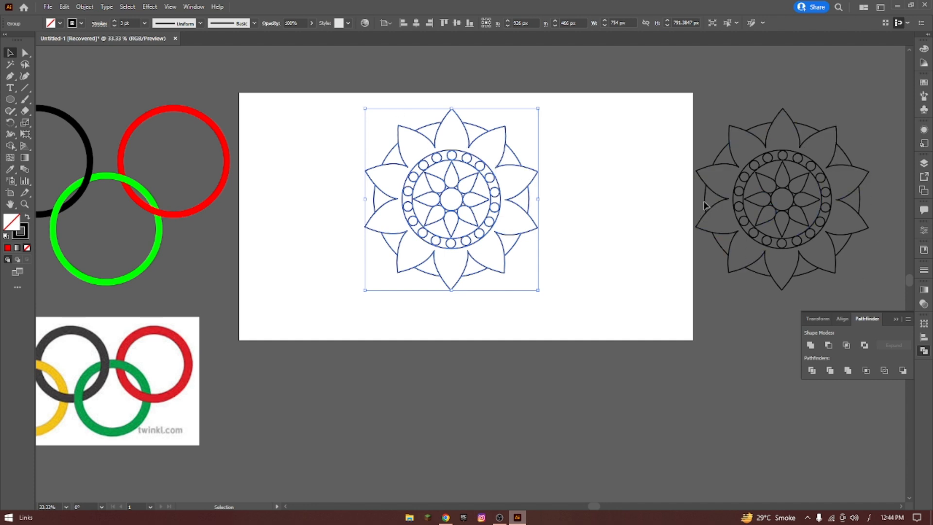
{"action": "left_click", "coordinate": [610, 144]}
{"action": "left_click_drag", "start_coordinate": [318, 93], "coordinate": [680, 340]}
{"action": "left_click_drag", "start_coordinate": [536, 178], "coordinate": [465, 187]}
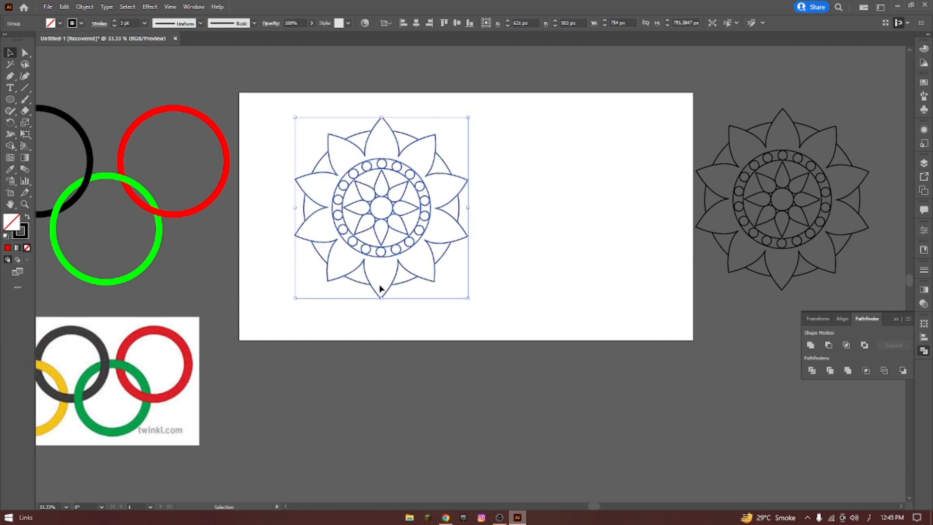
Turn the mandala into a Live Paint group and fill its large outer petals with yellow F5FF17.
{"action": "key", "text": "k"}
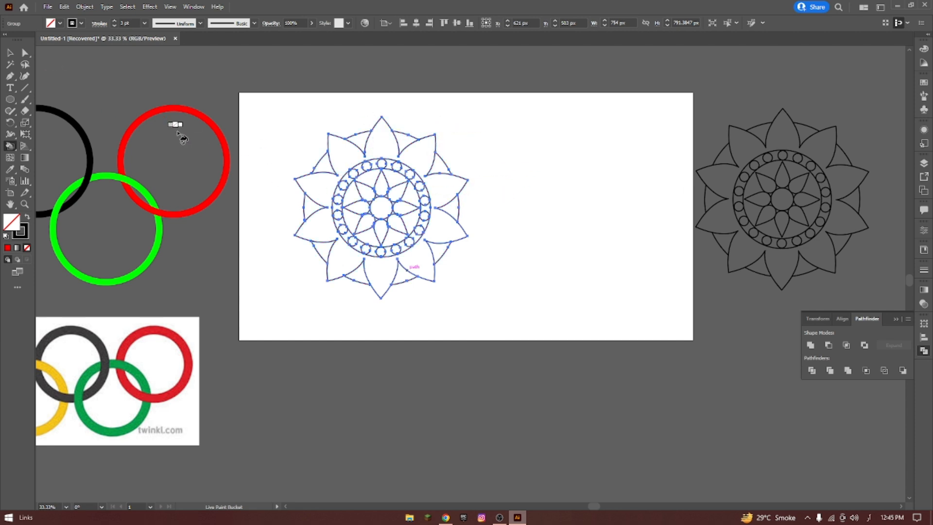
{"action": "left_click", "coordinate": [925, 49]}
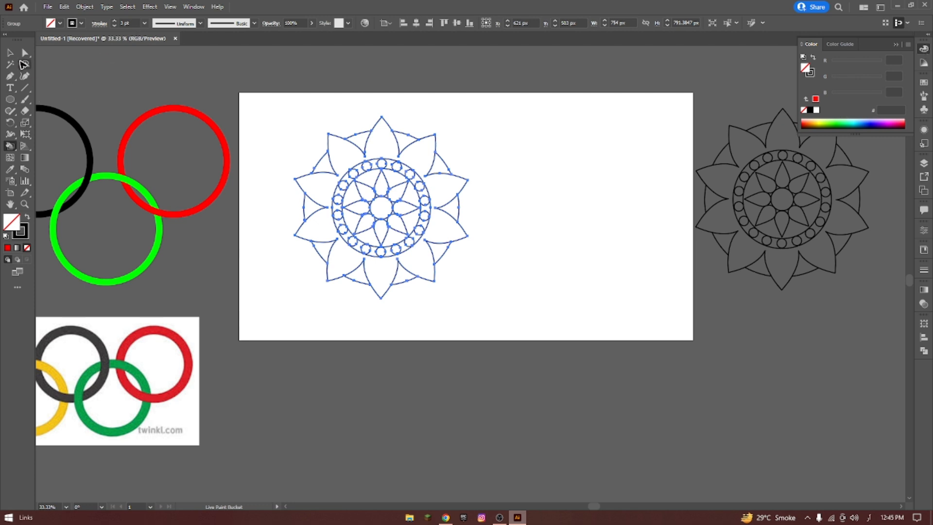
{"action": "left_click", "coordinate": [821, 120]}
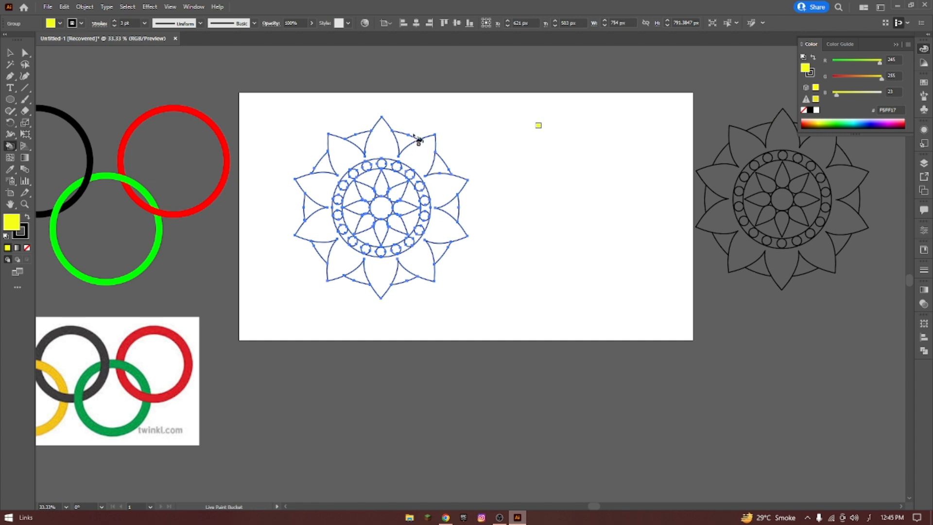
{"action": "left_click", "coordinate": [384, 141]}
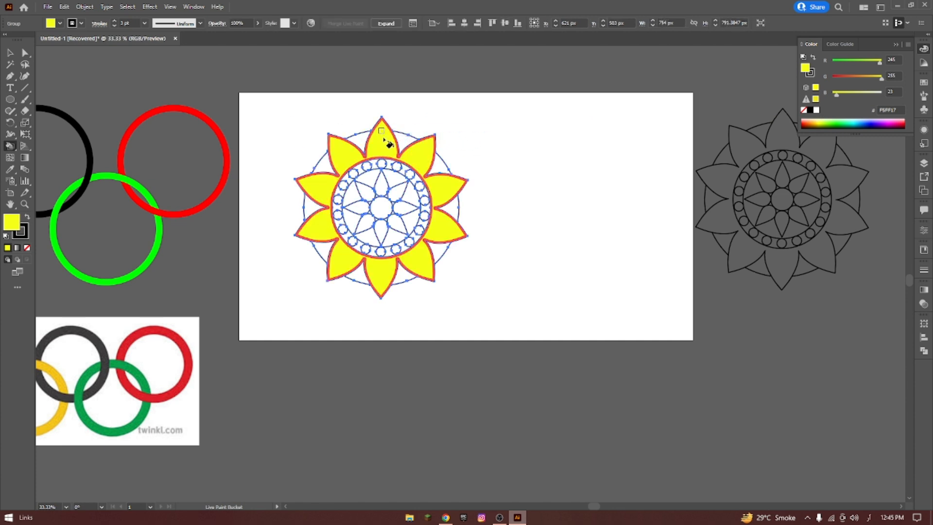
Fill the ten segments between the outer petals with orange-red FF4000 using Live Paint Bucket.
{"action": "left_click", "coordinate": [808, 118]}
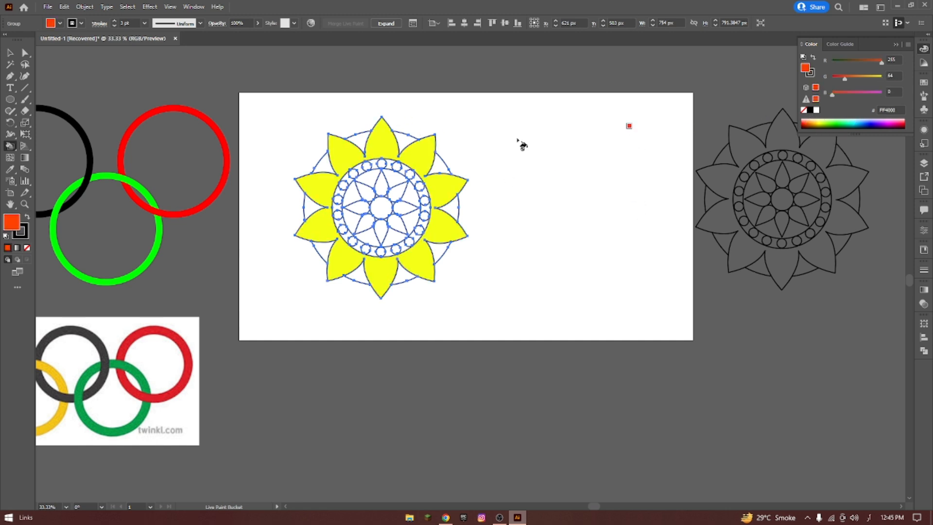
{"action": "left_click", "coordinate": [405, 139]}
{"action": "left_click", "coordinate": [437, 162]}
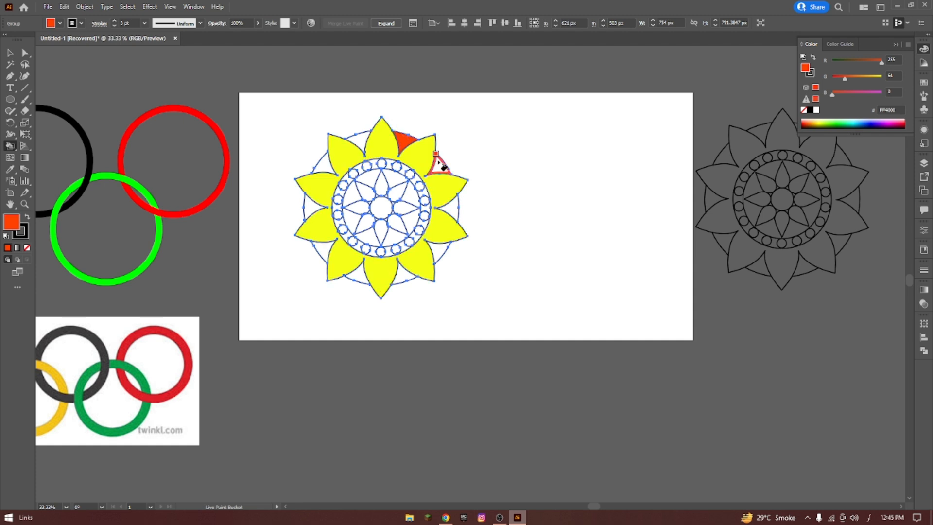
{"action": "left_click", "coordinate": [452, 206]}
{"action": "left_click", "coordinate": [440, 250]}
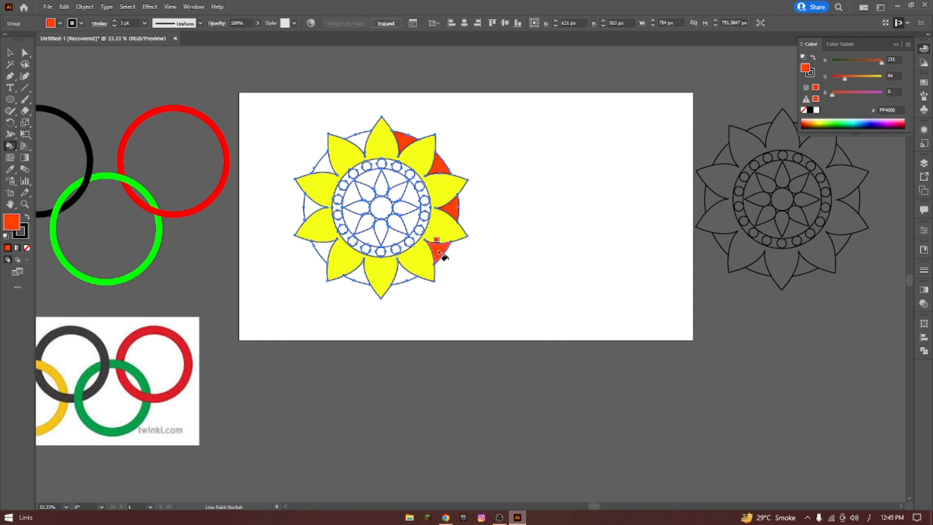
{"action": "left_click", "coordinate": [401, 274]}
{"action": "left_click", "coordinate": [344, 275]}
{"action": "key", "text": "ctrl+z"}
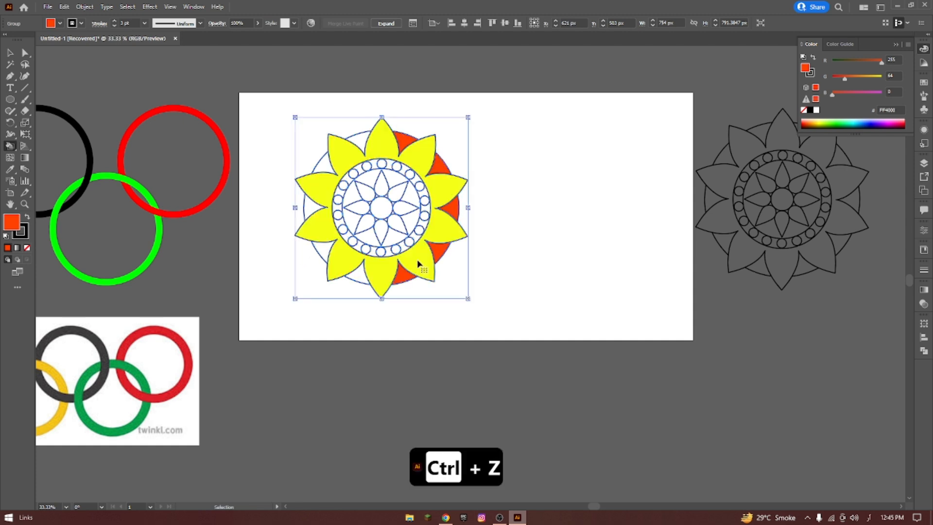
{"action": "left_click", "coordinate": [362, 279]}
{"action": "left_click", "coordinate": [321, 251]}
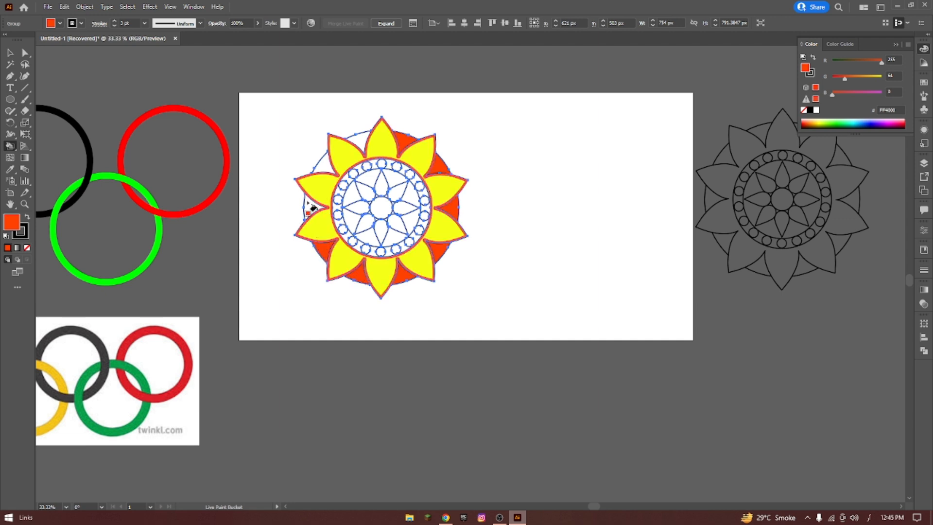
{"action": "left_click", "coordinate": [311, 209]}
{"action": "left_click", "coordinate": [323, 162]}
{"action": "left_click", "coordinate": [357, 138]}
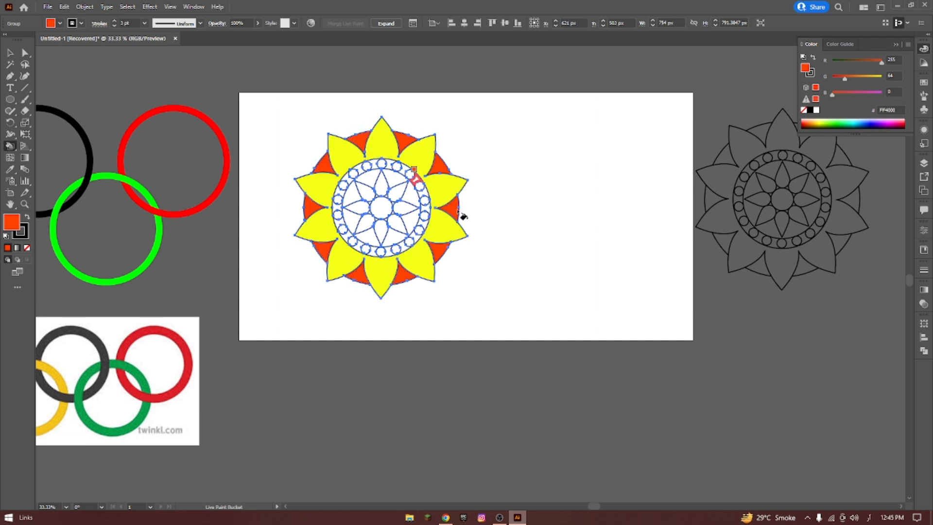
Fill the eight small inner petals around the mandala's center with purple C900FF.
{"action": "left_click", "coordinate": [895, 123]}
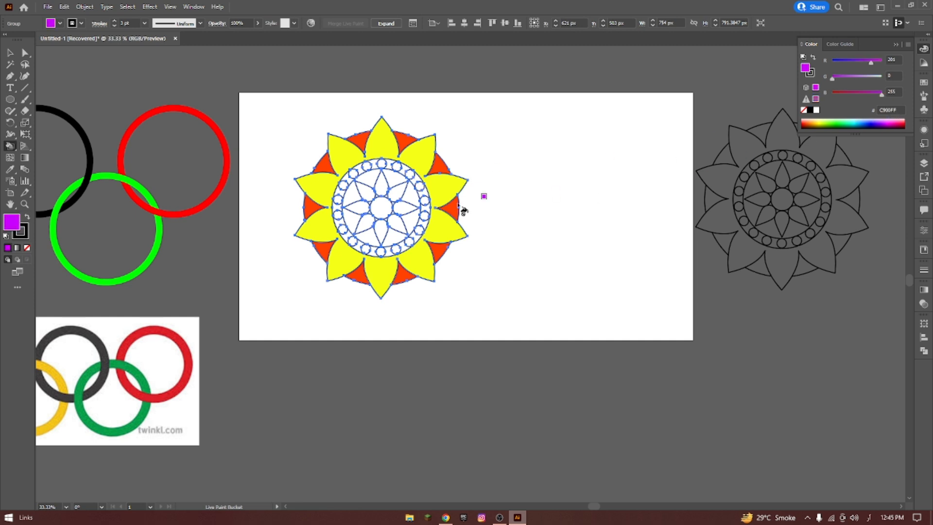
{"action": "left_click", "coordinate": [396, 194]}
{"action": "left_click", "coordinate": [406, 208]}
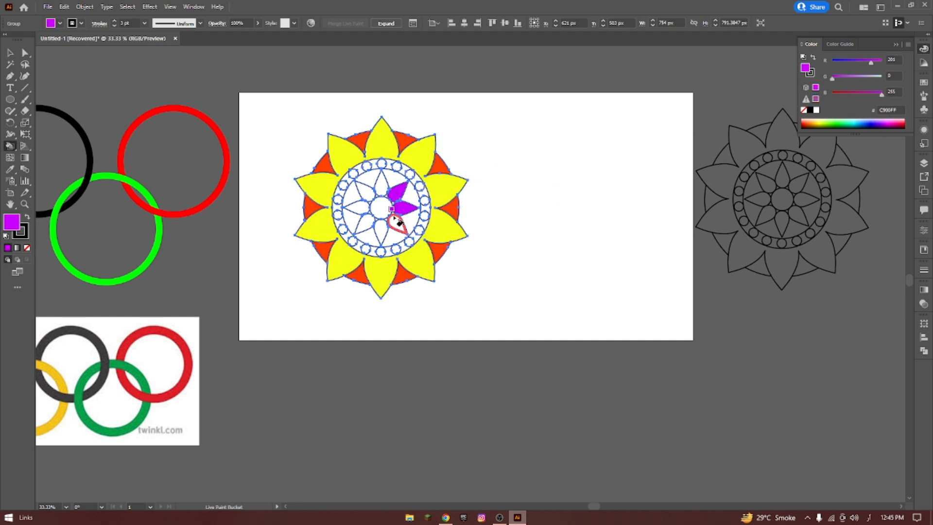
{"action": "left_click", "coordinate": [398, 222]}
{"action": "left_click", "coordinate": [382, 227]}
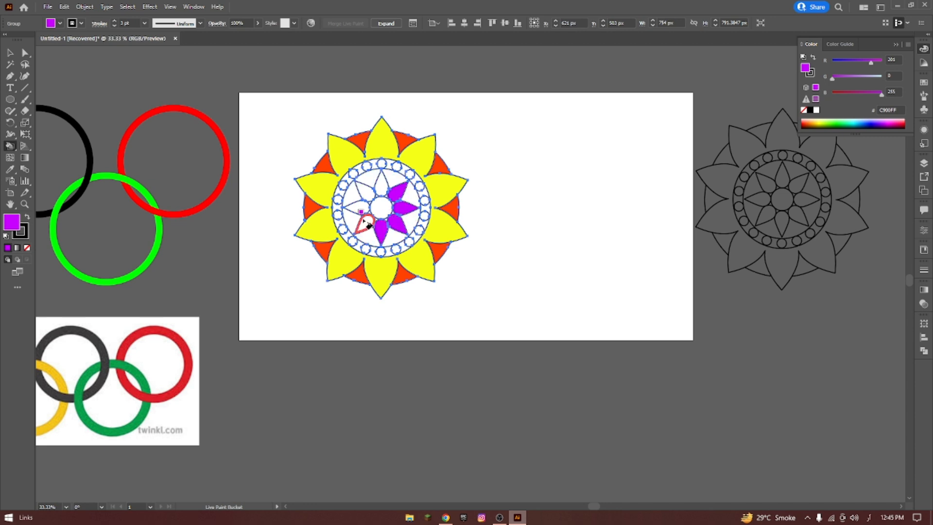
{"action": "left_click", "coordinate": [368, 224]}
{"action": "left_click", "coordinate": [358, 208]}
{"action": "left_click", "coordinate": [366, 192]}
{"action": "left_click", "coordinate": [382, 186]}
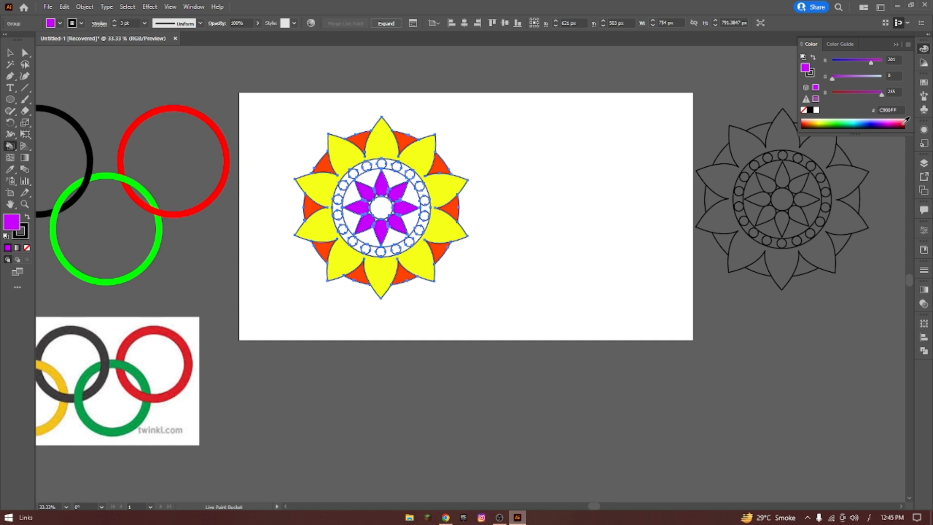
Fill the mandala's central circle with dark blue 0900A2.
{"action": "left_click", "coordinate": [868, 124]}
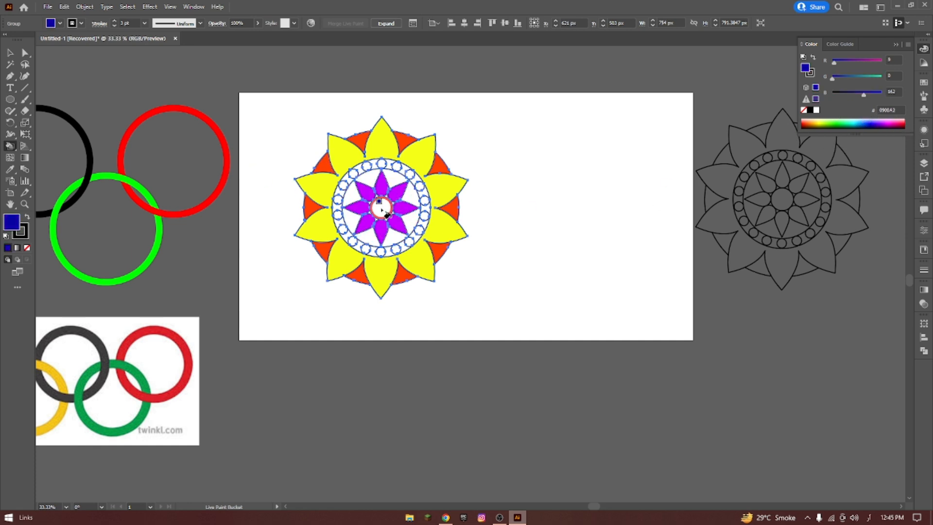
{"action": "left_click", "coordinate": [382, 208]}
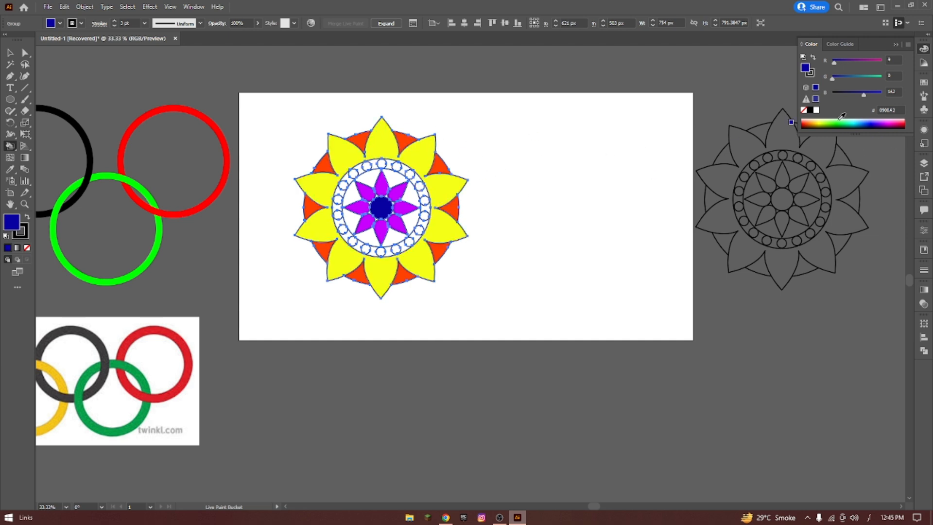
Try pink EF5CFF in the area around the purple petals, then fill that area with pale yellow FCFF5C instead.
{"action": "left_click", "coordinate": [889, 120]}
{"action": "left_click", "coordinate": [402, 181]}
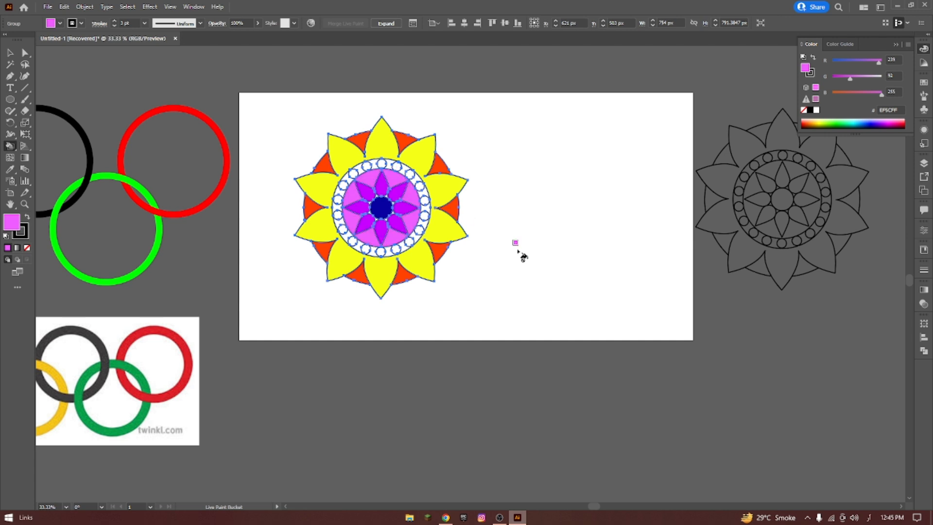
{"action": "left_click", "coordinate": [821, 121]}
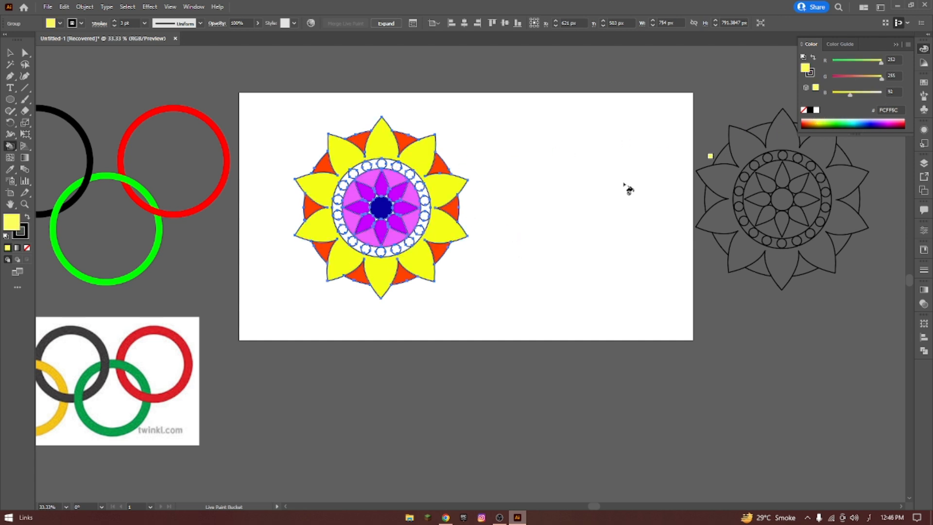
{"action": "left_click", "coordinate": [392, 174]}
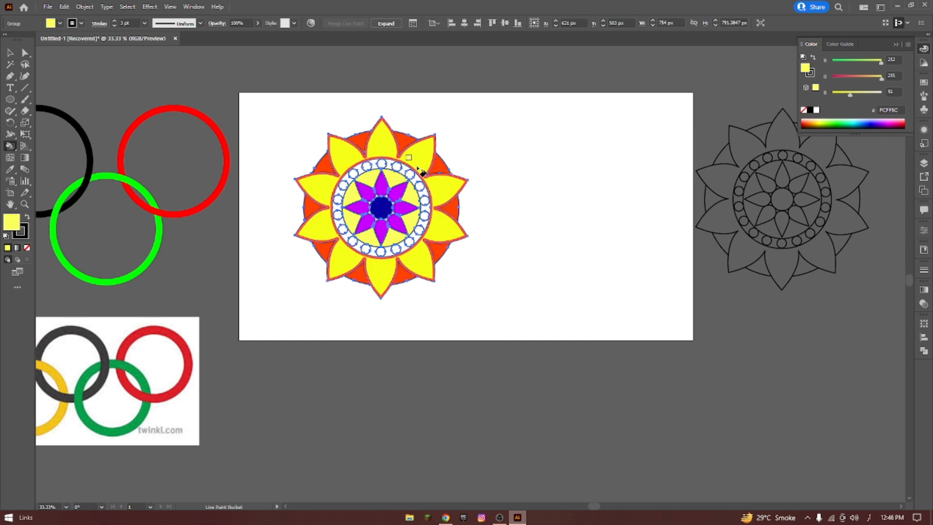
Fill all the small circles in the mandala's middle ring with green 00E72D.
{"action": "left_click", "coordinate": [904, 122]}
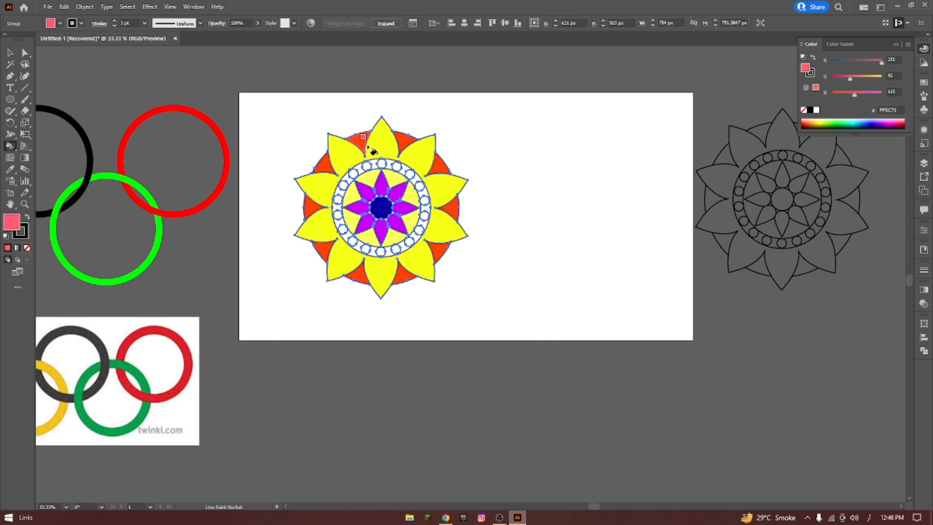
{"action": "left_click", "coordinate": [839, 124]}
{"action": "left_click", "coordinate": [367, 167]}
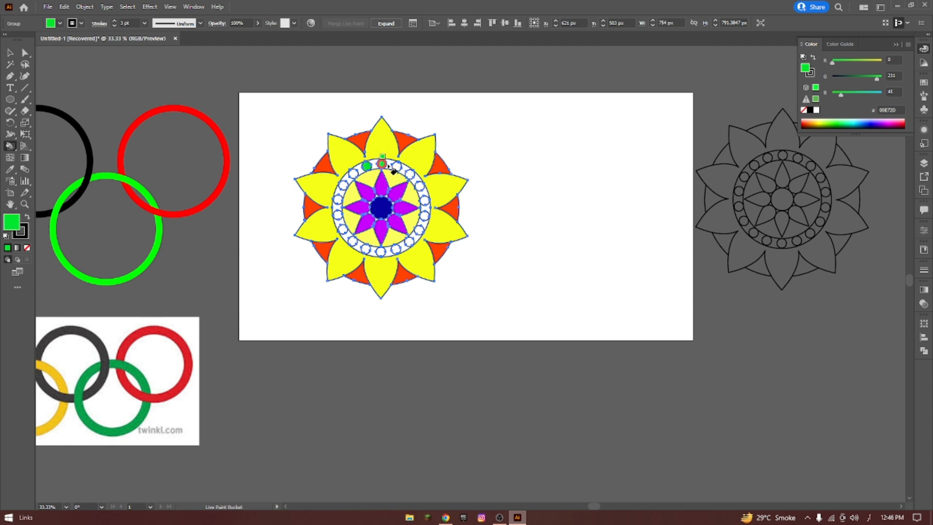
{"action": "left_click", "coordinate": [382, 164]}
{"action": "left_click", "coordinate": [397, 167]}
{"action": "left_click", "coordinate": [410, 175]}
{"action": "left_click", "coordinate": [419, 187]}
{"action": "left_click", "coordinate": [425, 200]}
{"action": "left_click", "coordinate": [424, 216]}
{"action": "left_click", "coordinate": [409, 241]}
{"action": "left_click", "coordinate": [396, 249]}
{"action": "left_click", "coordinate": [381, 252]}
{"action": "left_click", "coordinate": [366, 249]}
{"action": "left_click", "coordinate": [353, 242]}
{"action": "left_click", "coordinate": [344, 229]}
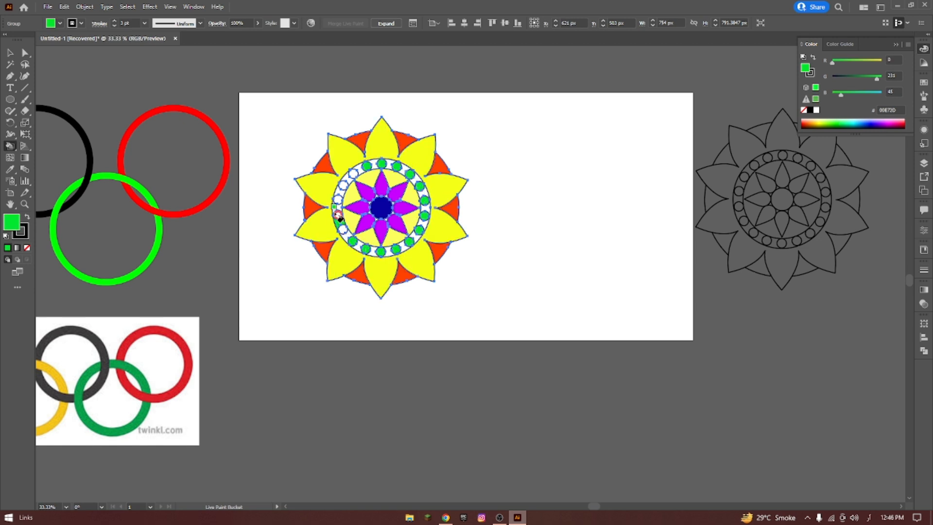
{"action": "left_click", "coordinate": [337, 215]}
{"action": "left_click", "coordinate": [338, 200]}
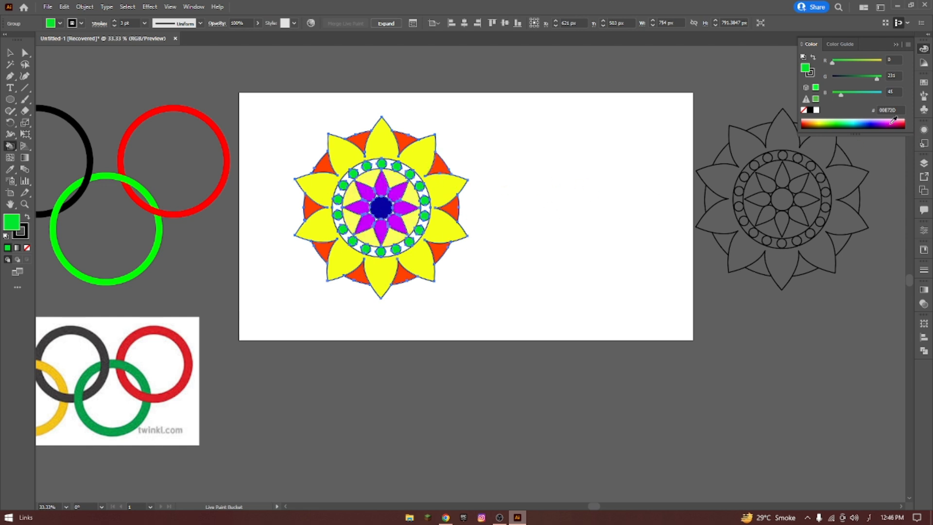
Fill the ring band around the small green circles with turquoise 17FFD4.
{"action": "left_click", "coordinate": [852, 120]}
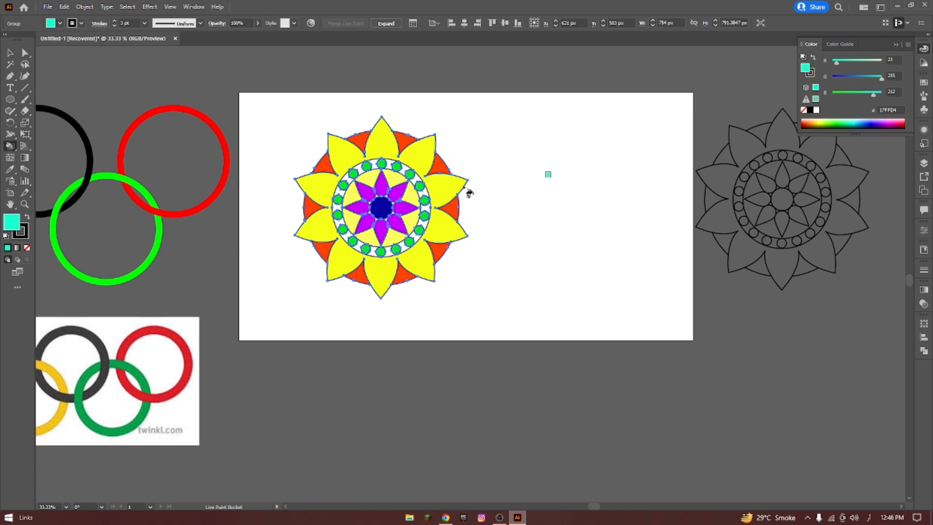
{"action": "mouse_move", "coordinate": [389, 164]}
{"action": "left_mouse_down"}
{"action": "mouse_move", "coordinate": [412, 174]}
{"action": "mouse_move", "coordinate": [427, 202]}
{"action": "mouse_move", "coordinate": [421, 243]}
{"action": "mouse_move", "coordinate": [393, 254]}
{"action": "mouse_move", "coordinate": [367, 251]}
{"action": "mouse_move", "coordinate": [338, 209]}
{"action": "mouse_move", "coordinate": [357, 168]}
{"action": "mouse_move", "coordinate": [382, 163]}
{"action": "left_mouse_up"}
Fill the tiny gaps between the central circle and the purple petals with yellow-green D7FF00, and deselect the mandala.
{"action": "scroll", "coordinate": [398, 210], "scroll_direction": "up", "scroll_amount": 2}
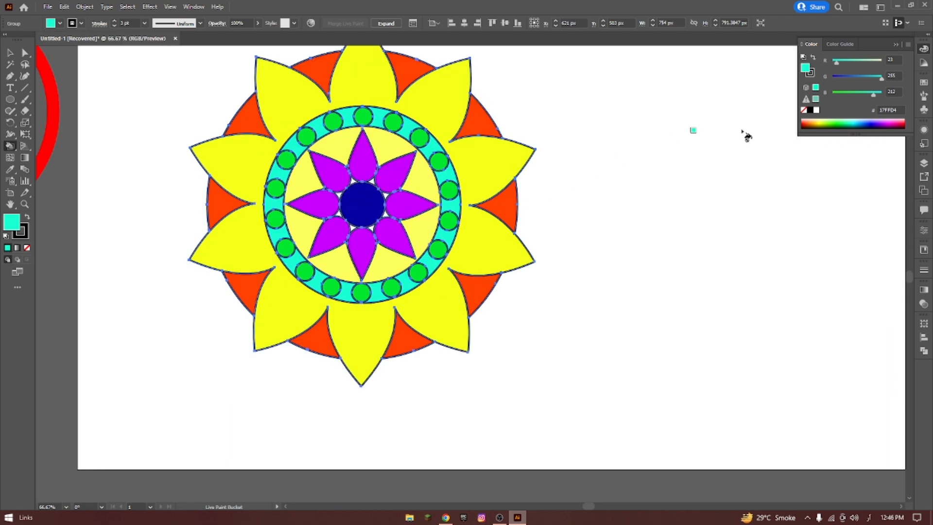
{"action": "left_click", "coordinate": [825, 119]}
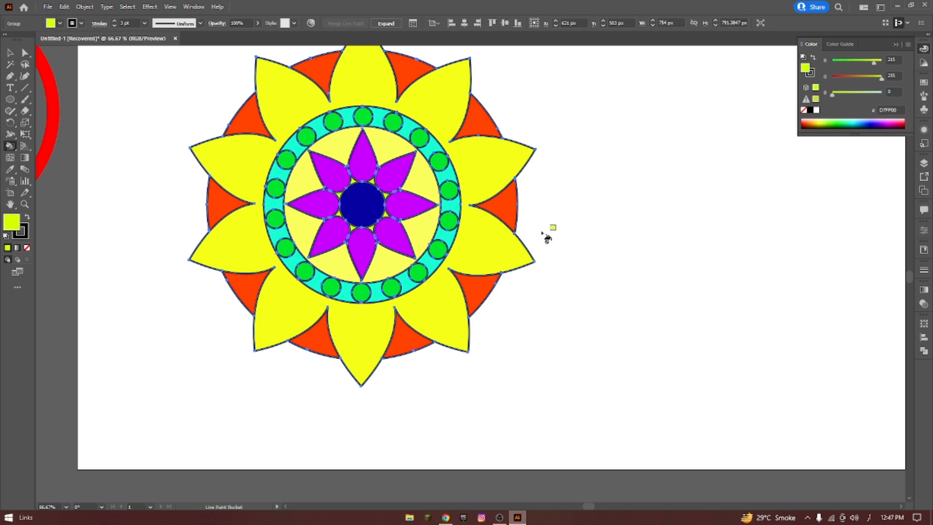
{"action": "scroll", "coordinate": [566, 219], "scroll_direction": "down", "scroll_amount": 2}
{"action": "key", "text": "v"}
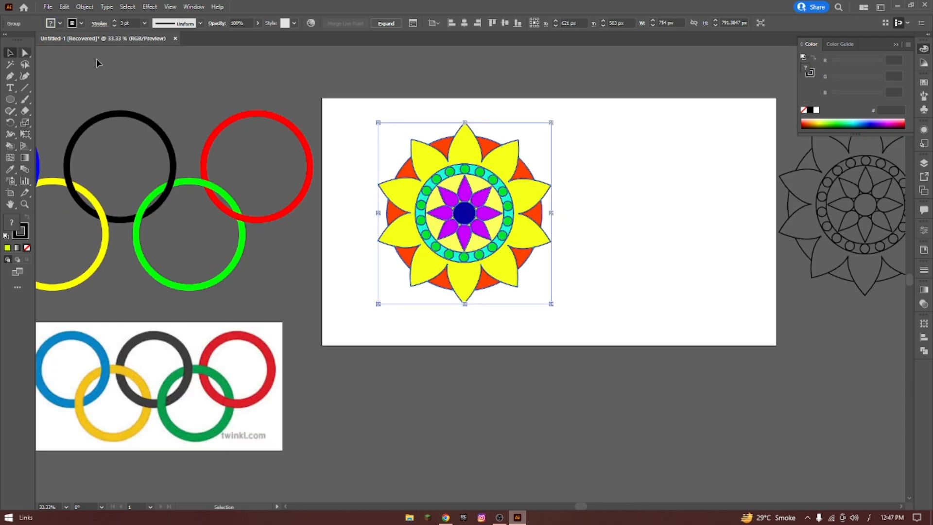
{"action": "left_click", "coordinate": [365, 80]}
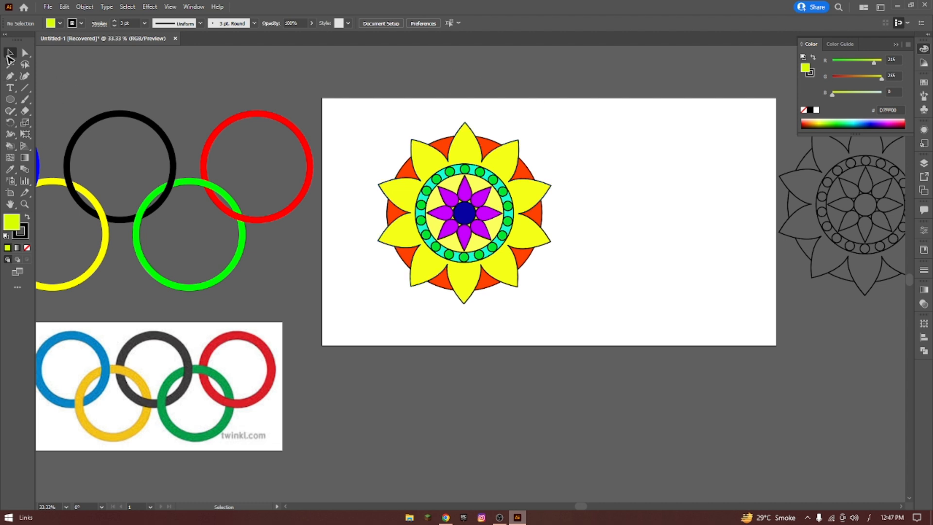
Duplicate the colored mandala straight down below the artboard, and expand the original's Live Paint group.
{"action": "left_click", "coordinate": [489, 153]}
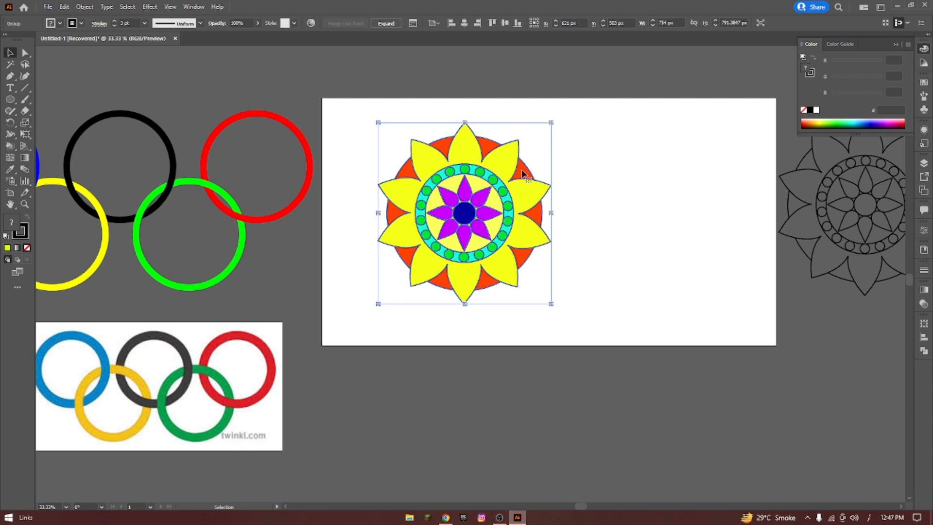
{"action": "left_click_drag", "start_coordinate": [523, 174], "coordinate": [522, 403]}
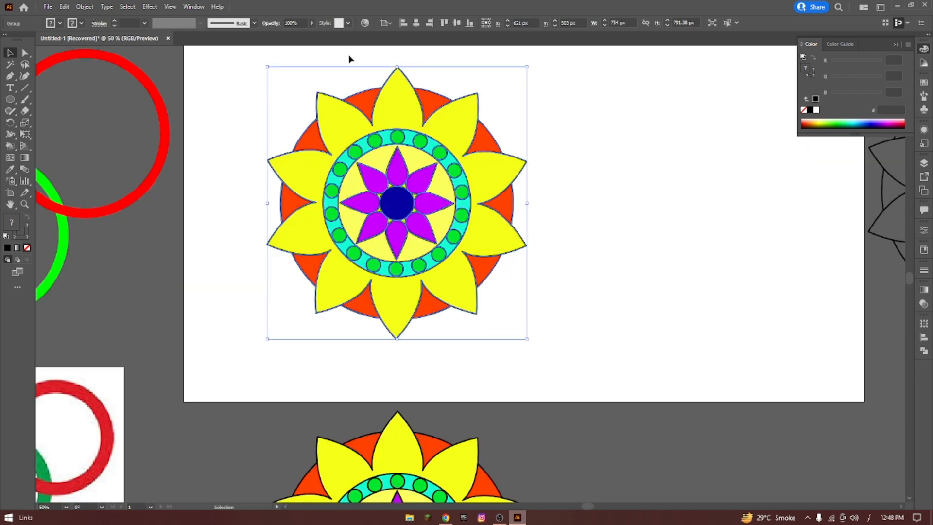
{"action": "left_click", "coordinate": [349, 56]}
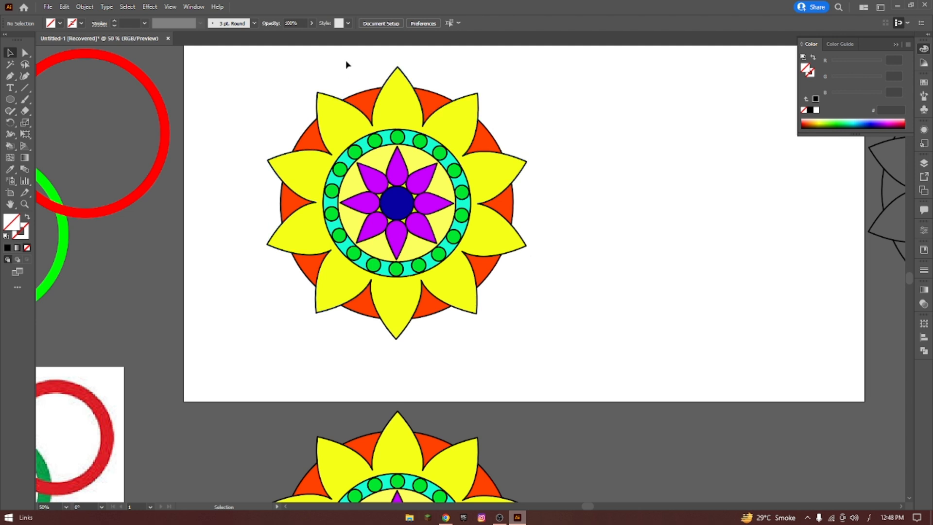
Examine the mandala's paths in Outline view, then return to the colored preview.
{"action": "left_click_drag", "start_coordinate": [267, 62], "coordinate": [558, 324]}
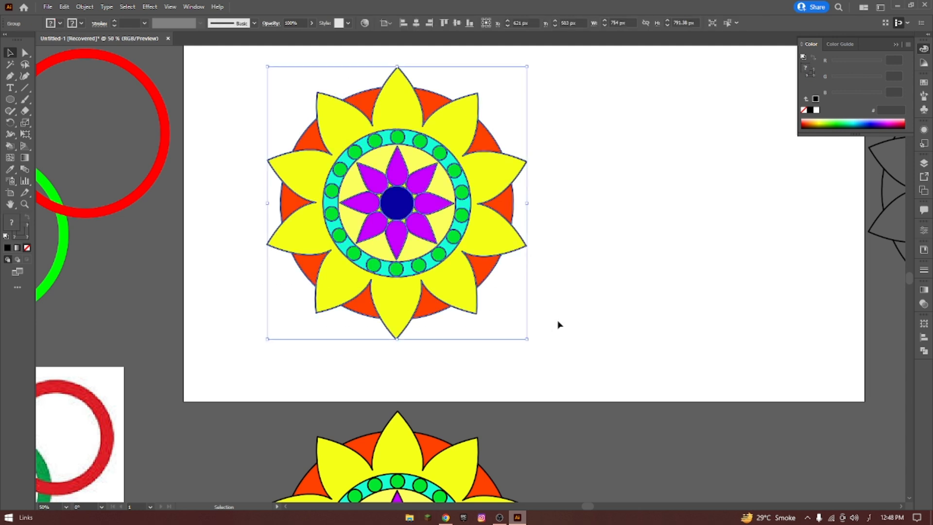
{"action": "key", "text": "ctrl+y"}
{"action": "left_click", "coordinate": [607, 195]}
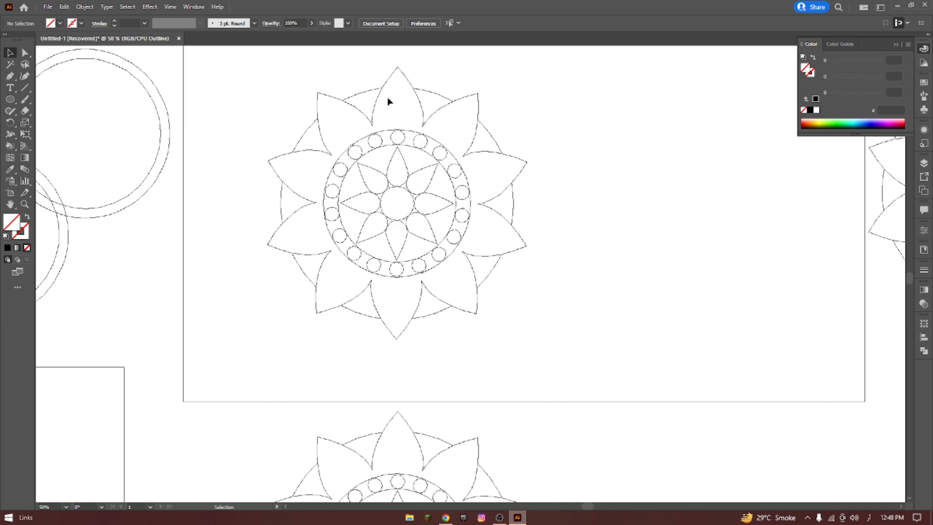
{"action": "key", "text": "a"}
{"action": "key", "text": "ctrl+y"}
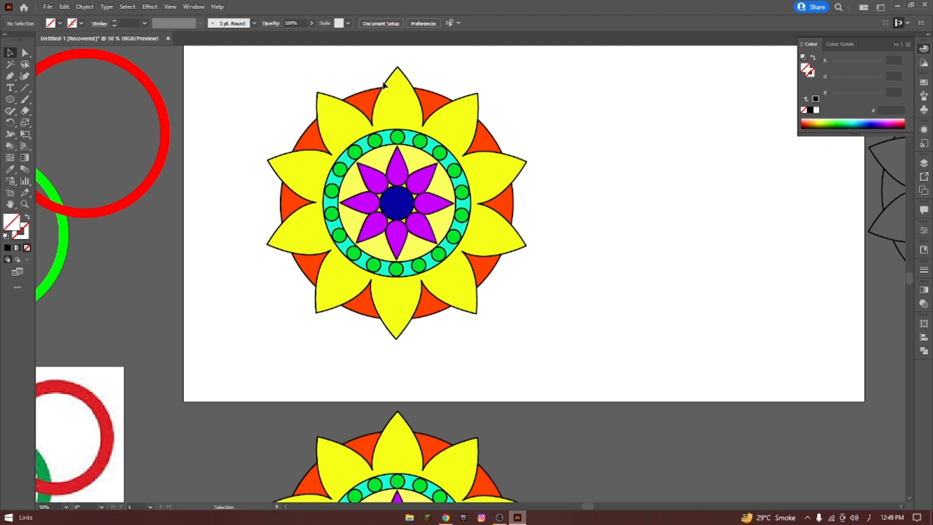
Try scaling the upper mandala down around its center to about 63 px wide, then undo the scaling and deselect it.
{"action": "left_click_drag", "start_coordinate": [250, 64], "coordinate": [549, 340]}
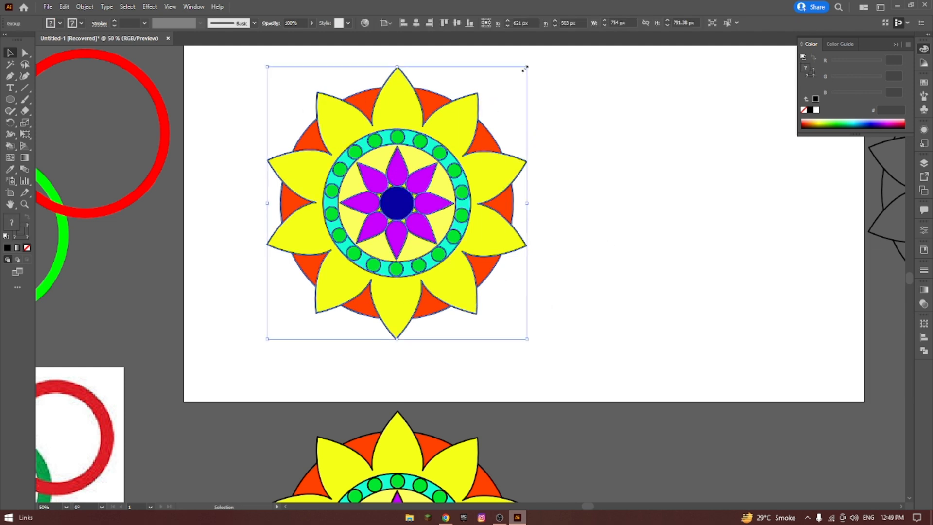
{"action": "left_click_drag", "start_coordinate": [525, 69], "coordinate": [482, 105]}
{"action": "left_click_drag", "start_coordinate": [408, 178], "coordinate": [408, 179]}
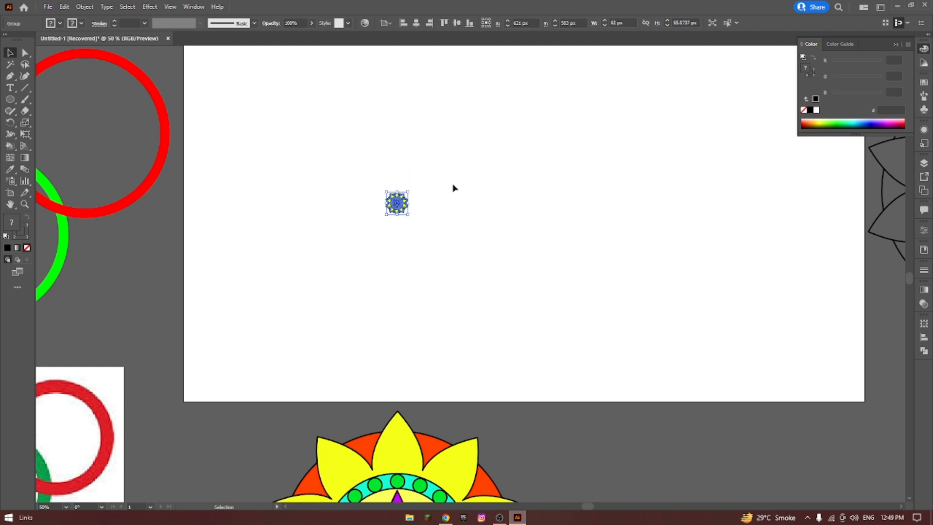
{"action": "key", "text": "ctrl+z"}
{"action": "left_click", "coordinate": [423, 68]}
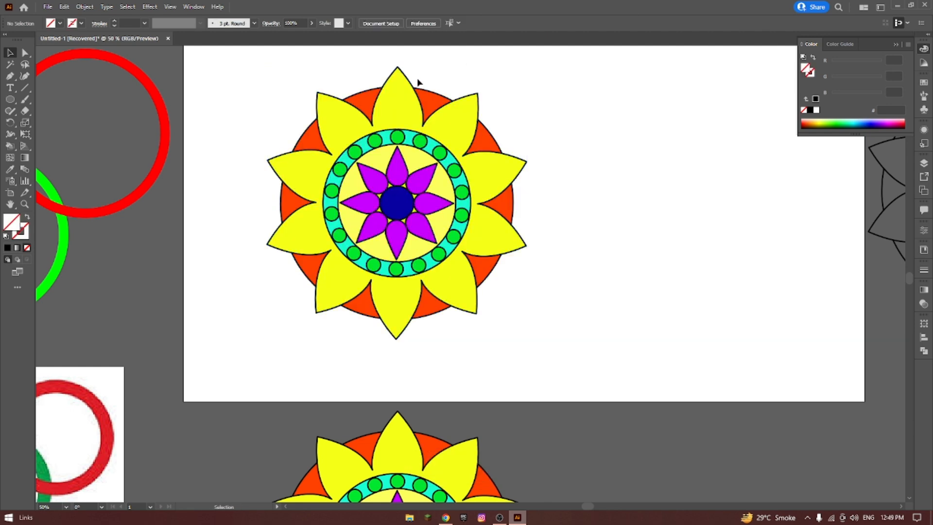
Expand the upper mandala's strokes into filled shapes with the Expand command.
{"action": "left_click", "coordinate": [416, 88]}
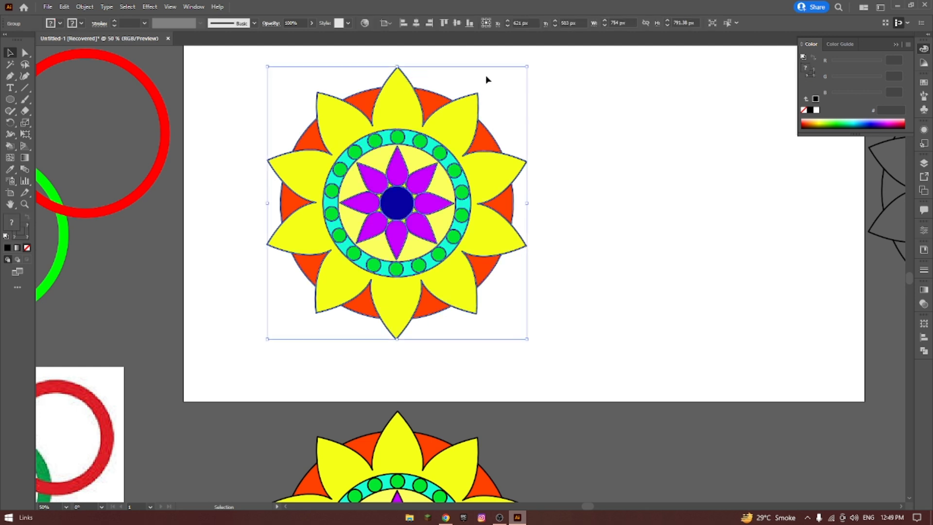
{"action": "left_click", "coordinate": [84, 7]}
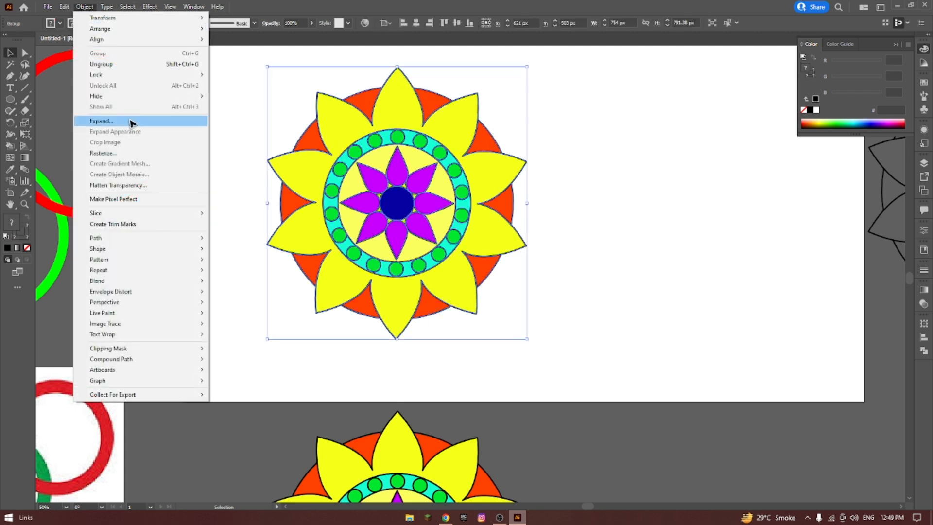
{"action": "left_click", "coordinate": [187, 121]}
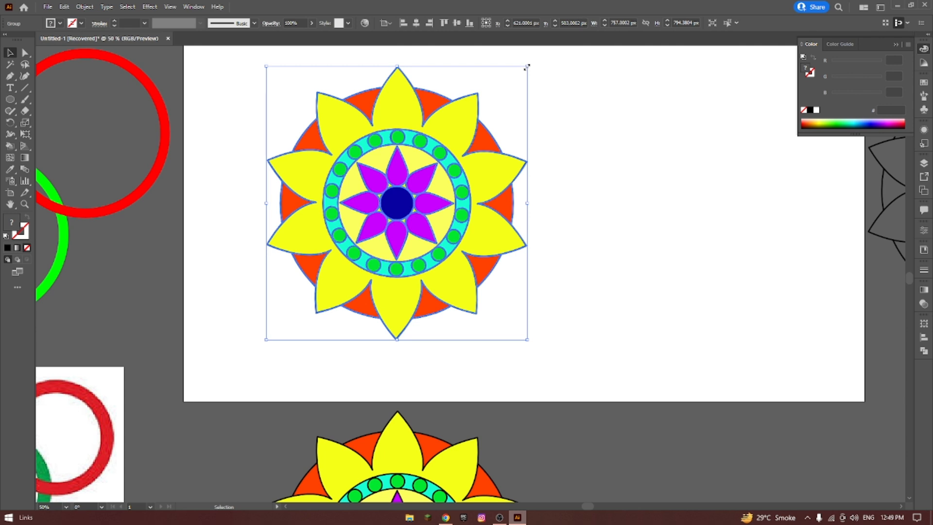
Try shrinking the expanded mandala around its center to about 78 px wide, then undo the resizing and deselect it.
{"action": "left_click_drag", "start_coordinate": [527, 67], "coordinate": [411, 188]}
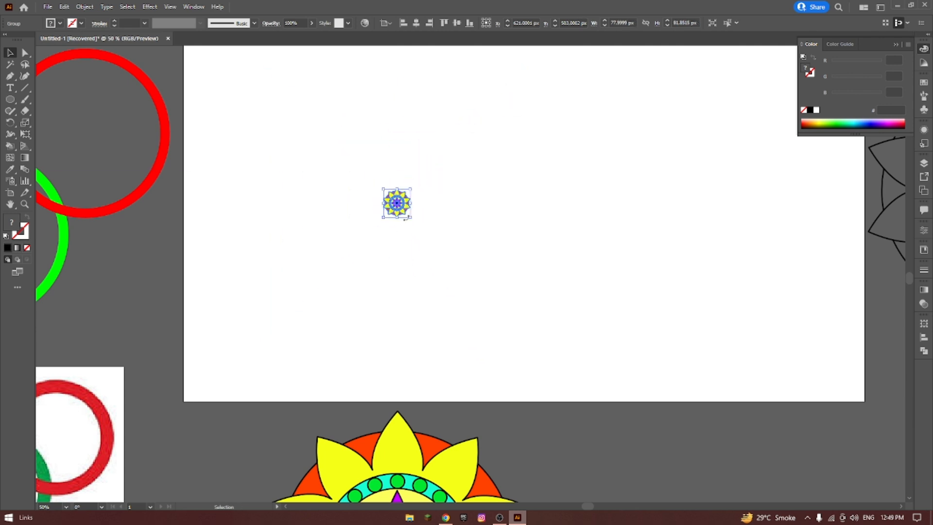
{"action": "left_click", "coordinate": [495, 194]}
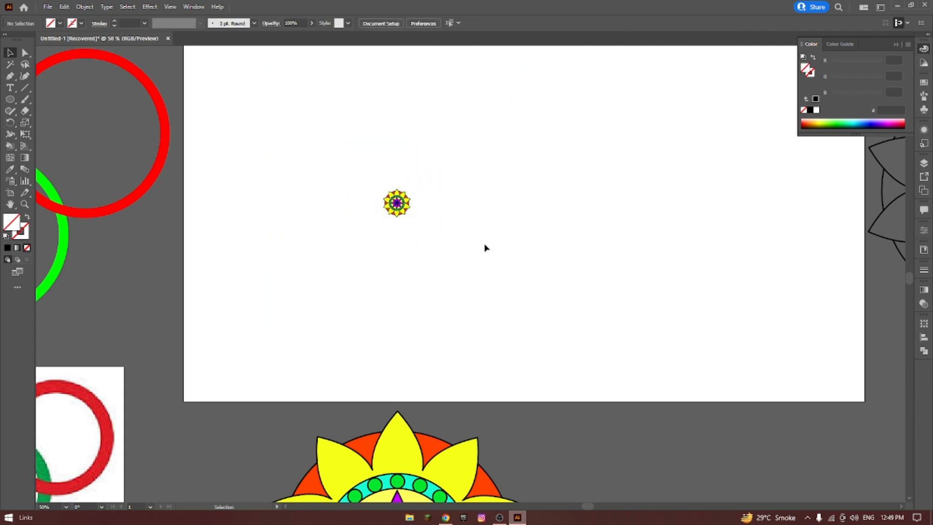
{"action": "key", "text": "ctrl+z"}
{"action": "left_click", "coordinate": [604, 184]}
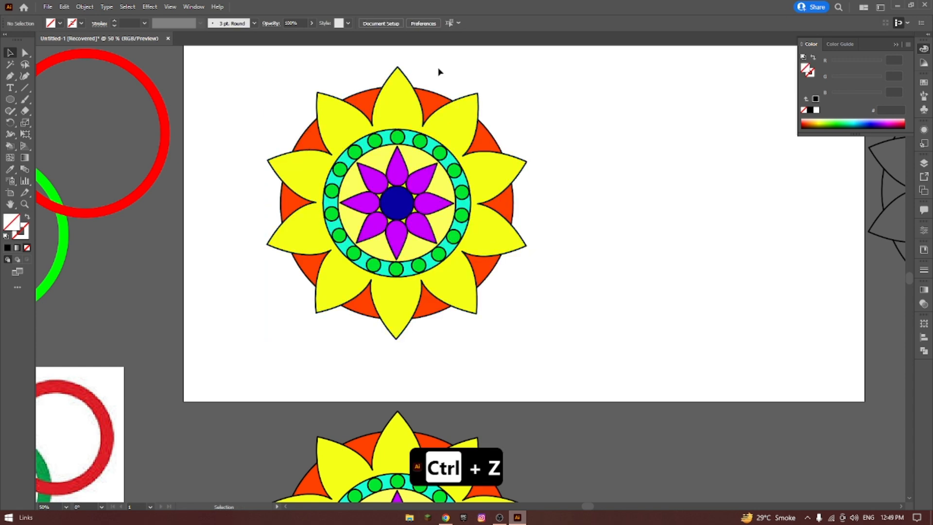
Examine the double outlines of the expanded mandala's petals, rings and small circles up close in Outline view.
{"action": "left_click", "coordinate": [410, 86]}
{"action": "left_click", "coordinate": [499, 85]}
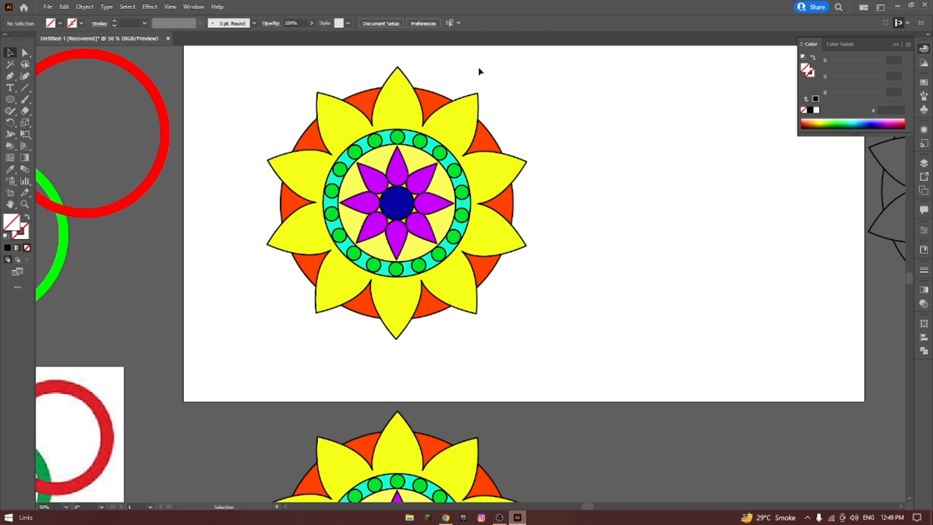
{"action": "key", "text": "ctrl+y"}
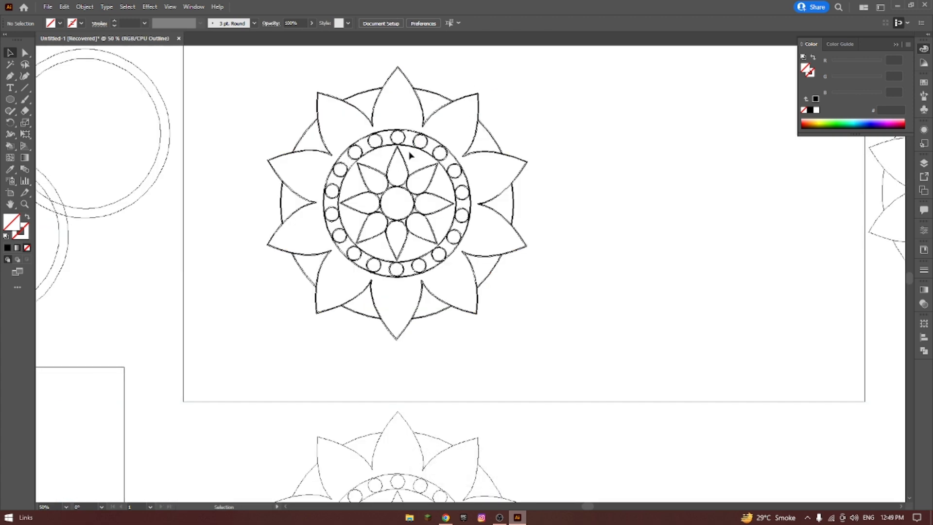
{"action": "scroll", "coordinate": [423, 148], "scroll_direction": "up", "scroll_amount": 3}
{"action": "scroll", "coordinate": [388, 158], "scroll_direction": "up", "scroll_amount": 3}
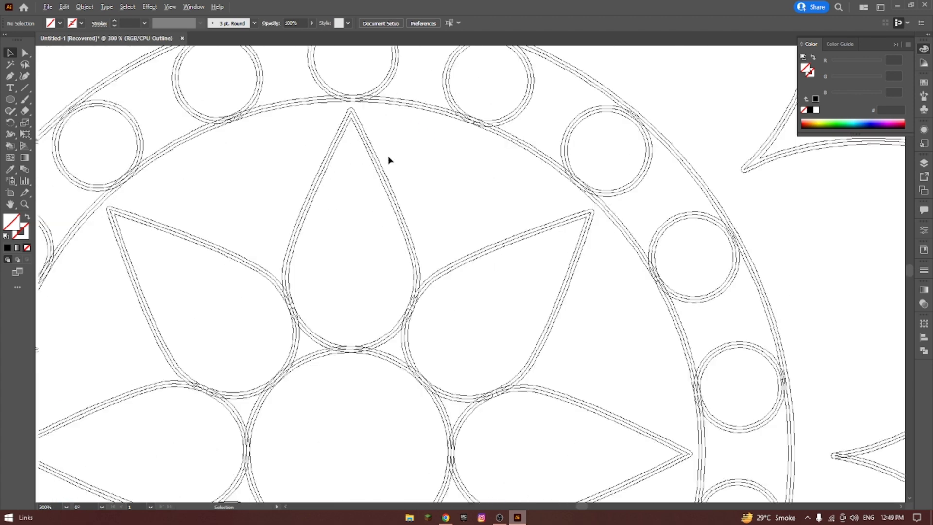
{"action": "scroll", "coordinate": [388, 159], "scroll_direction": "down", "scroll_amount": 2}
{"action": "scroll", "coordinate": [418, 146], "scroll_direction": "down", "scroll_amount": 1}
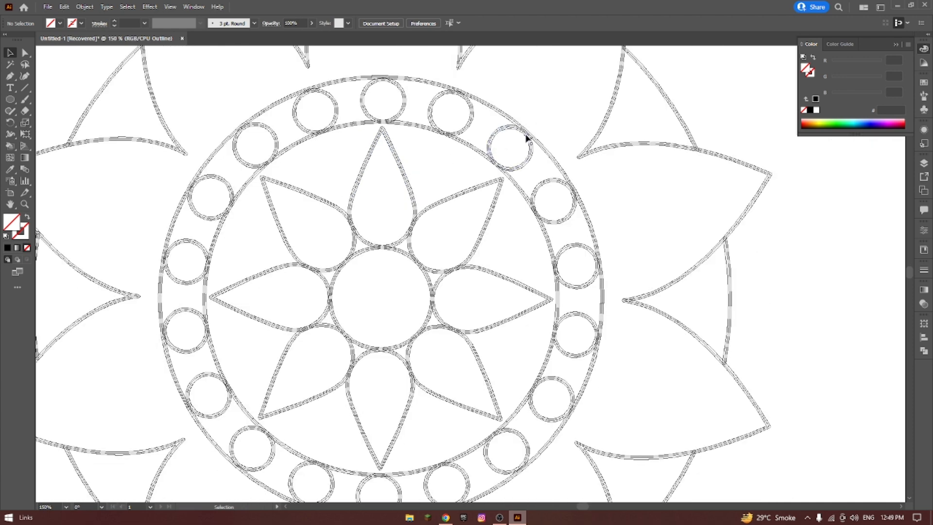
{"action": "scroll", "coordinate": [557, 162], "scroll_direction": "up", "scroll_amount": 1}
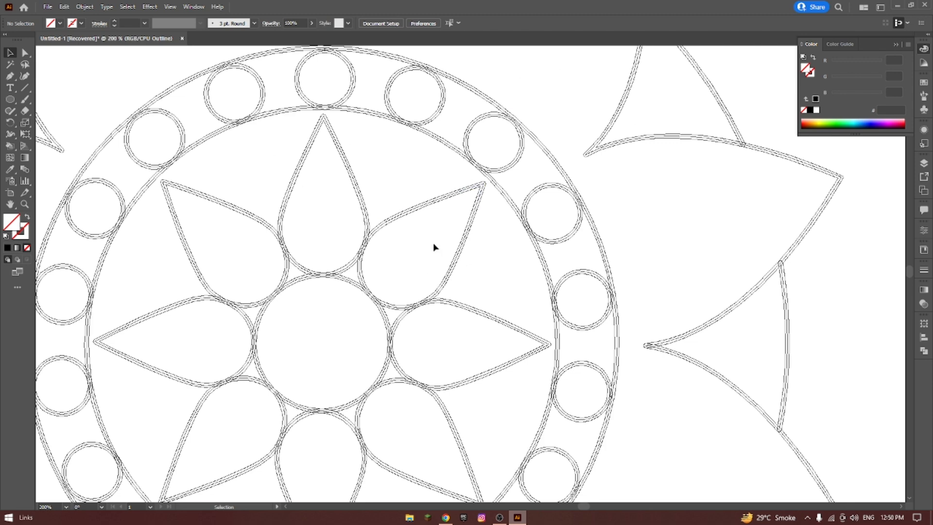
Look over the whole expanded mandala in Outline view and return to the colored Preview.
{"action": "scroll", "coordinate": [434, 247], "scroll_direction": "down", "scroll_amount": 3}
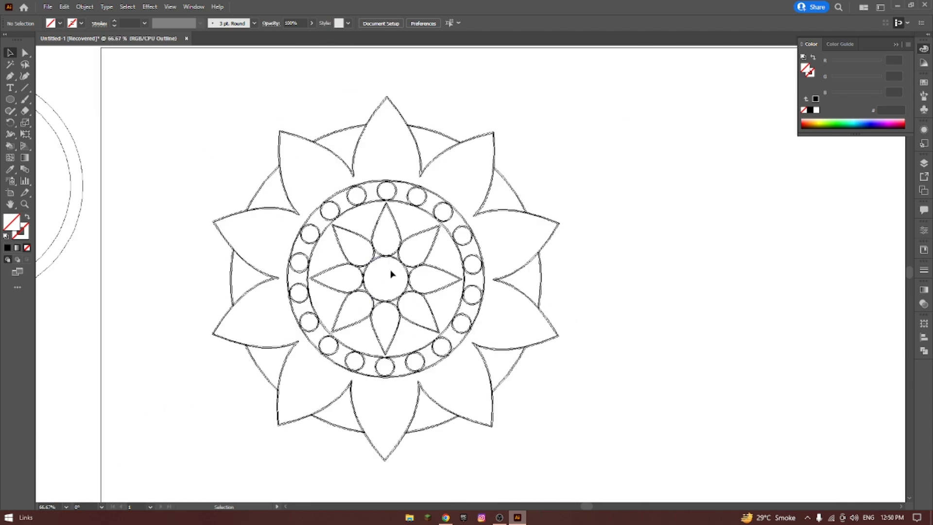
{"action": "scroll", "coordinate": [392, 274], "scroll_direction": "up", "scroll_amount": 3}
{"action": "scroll", "coordinate": [392, 277], "scroll_direction": "down", "scroll_amount": 3}
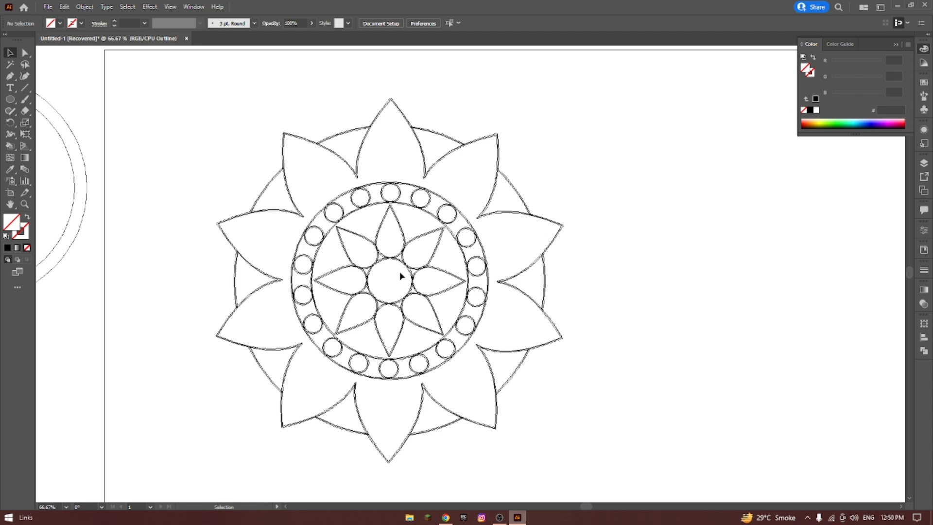
{"action": "key", "text": "a"}
{"action": "key", "text": "v"}
{"action": "key", "text": "ctrl+y"}
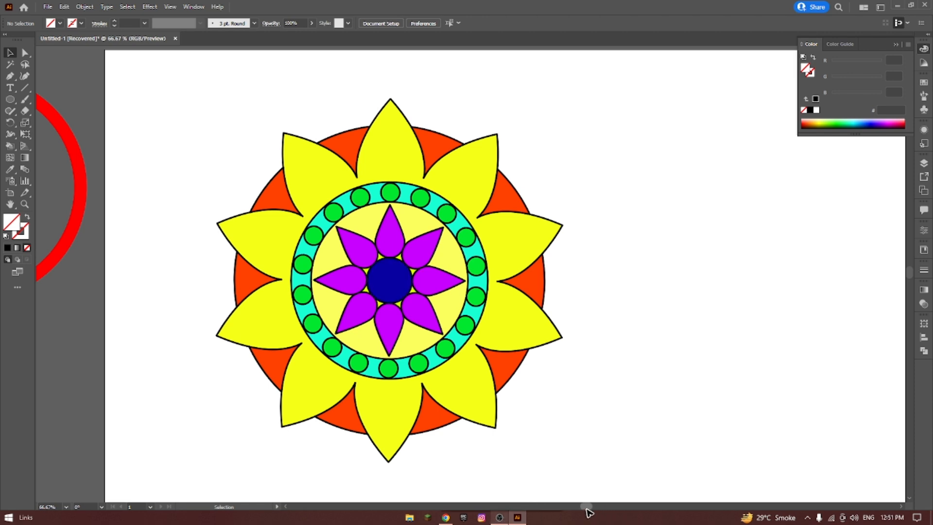
Place a copy of the uncolored line mandala from beside the artboard onto the artboard, next to the colored one.
{"action": "left_click_drag", "start_coordinate": [586, 506], "coordinate": [603, 507]}
{"action": "scroll", "coordinate": [544, 374], "scroll_direction": "down", "scroll_amount": 2}
{"action": "left_click_drag", "start_coordinate": [671, 223], "coordinate": [863, 414]}
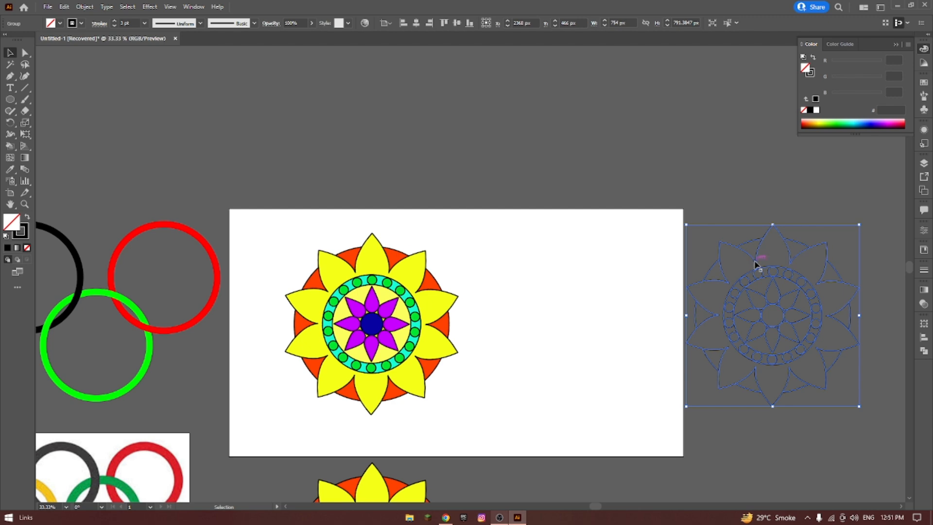
{"action": "left_click_drag", "start_coordinate": [757, 265], "coordinate": [793, 291]}
{"action": "left_click", "coordinate": [468, 245]}
Expand the strokes of the uncolored mandala copy on the artboard into filled shapes with the Expand command.
{"action": "left_click_drag", "start_coordinate": [453, 214], "coordinate": [673, 431]}
{"action": "left_click", "coordinate": [494, 229]}
{"action": "left_click_drag", "start_coordinate": [494, 229], "coordinate": [644, 421]}
{"action": "scroll", "coordinate": [619, 345], "scroll_direction": "up", "scroll_amount": 1}
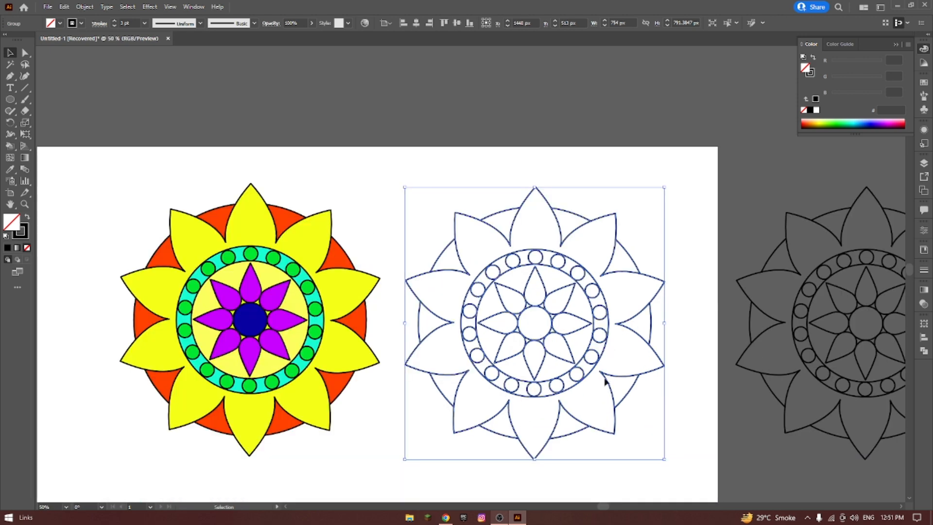
{"action": "scroll", "coordinate": [606, 379], "scroll_direction": "right", "scroll_amount": 2}
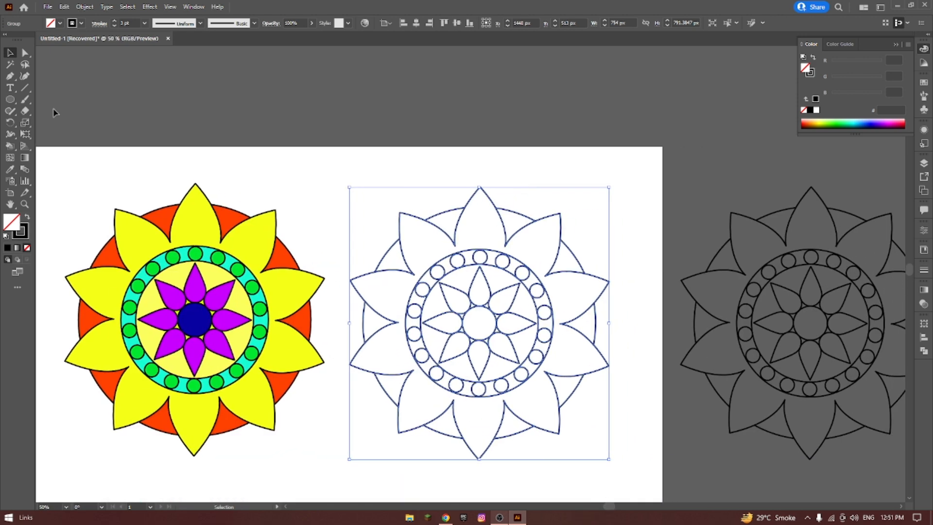
{"action": "left_click", "coordinate": [85, 6]}
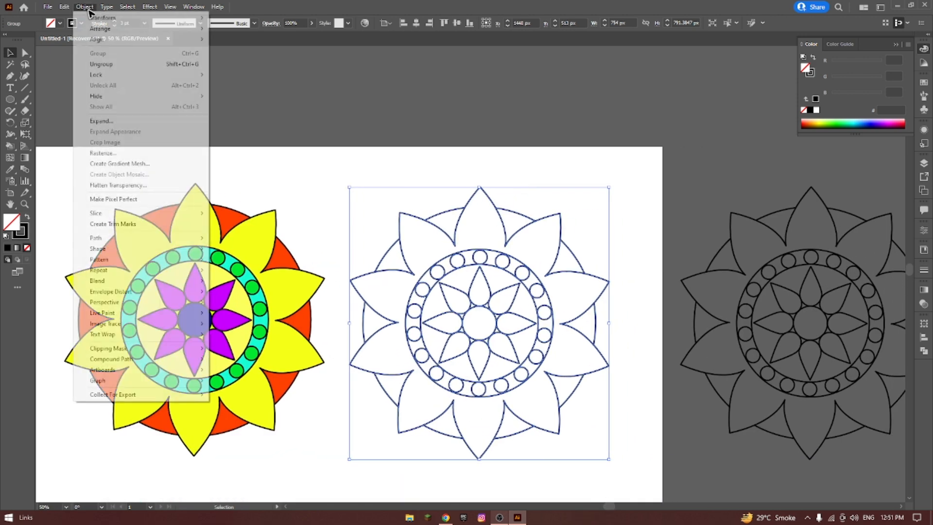
{"action": "left_click", "coordinate": [122, 122]}
{"action": "left_click", "coordinate": [445, 316]}
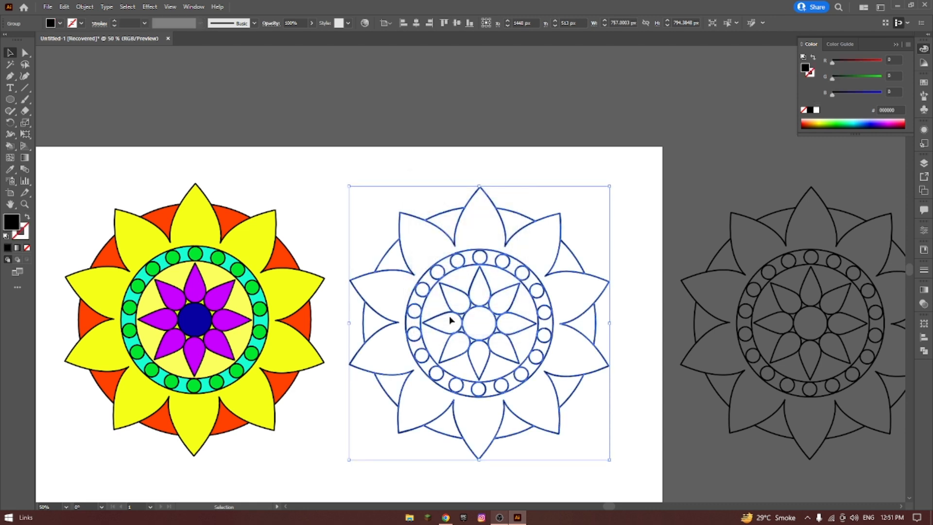
With the Shape Builder tool, fill the copy's outer petals and the area around its inner flower with yellow-green CEFF17.
{"action": "left_click", "coordinate": [420, 163]}
{"action": "left_click_drag", "start_coordinate": [363, 167], "coordinate": [615, 459]}
{"action": "left_click", "coordinate": [10, 147]}
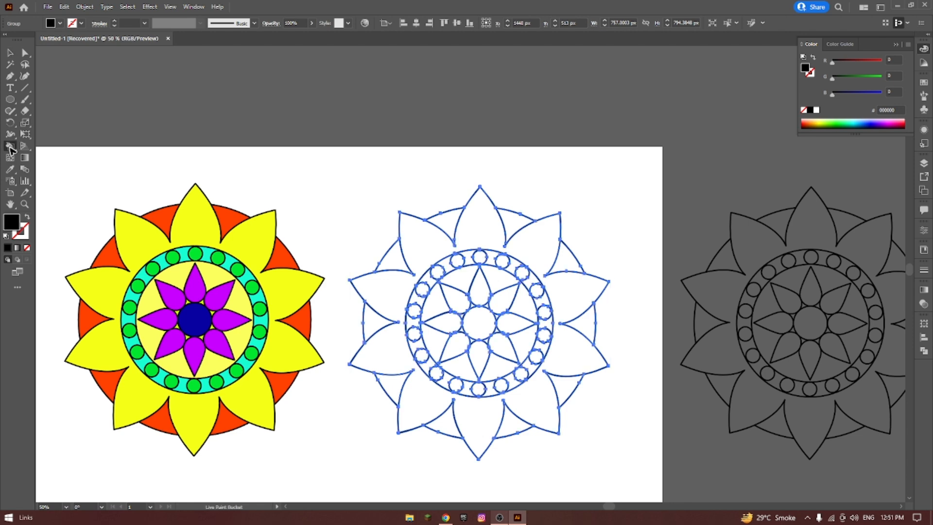
{"action": "left_click_drag", "start_coordinate": [10, 147], "coordinate": [45, 147]}
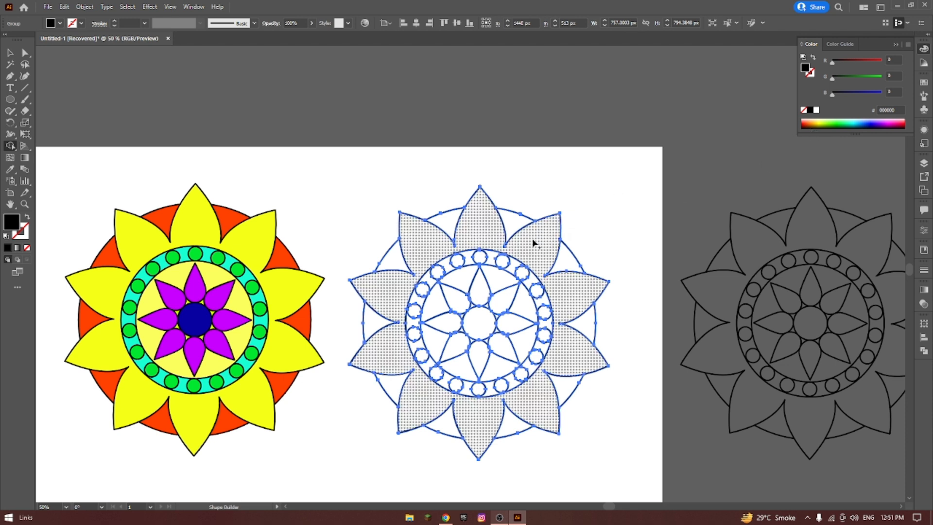
{"action": "left_click", "coordinate": [828, 124]}
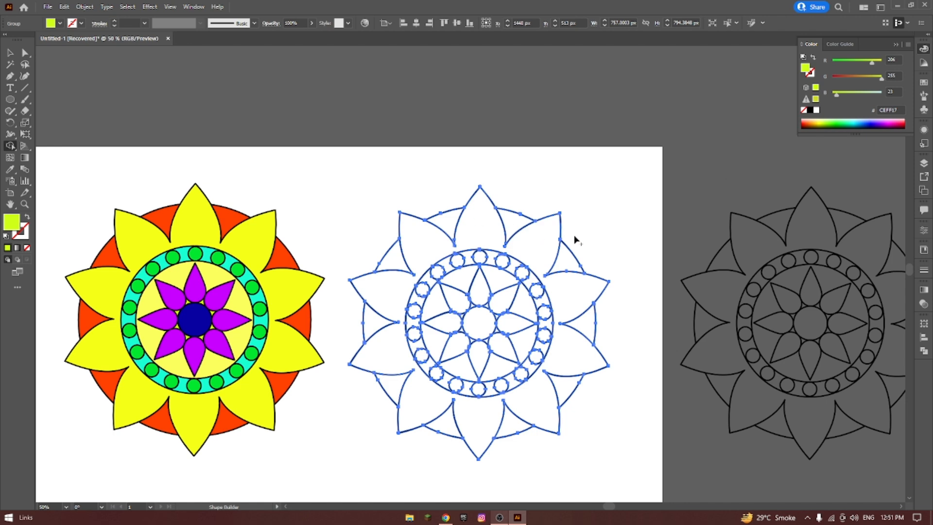
{"action": "left_click", "coordinate": [538, 245]}
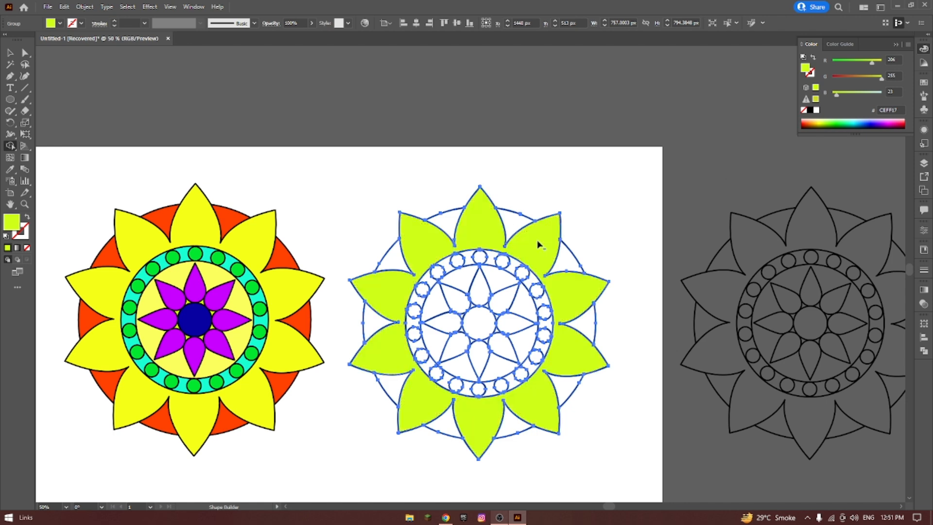
{"action": "left_click", "coordinate": [503, 281]}
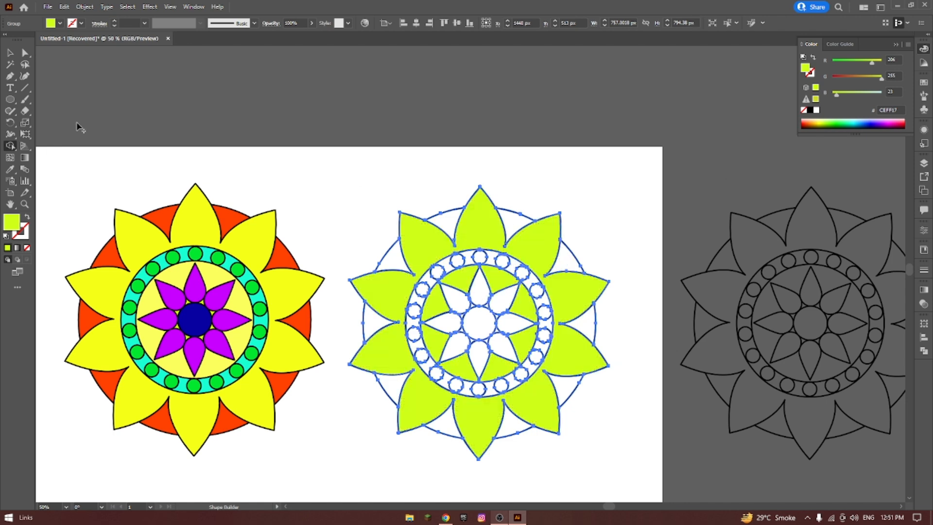
Fill the ten gaps between the copy's outer petals with orange-red E73400 using the Shape Builder.
{"action": "left_click", "coordinate": [808, 123]}
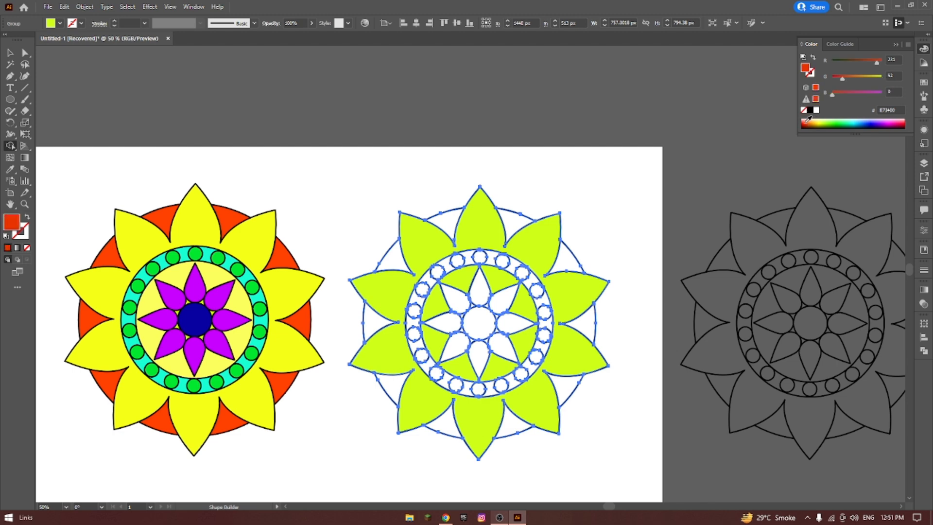
{"action": "left_click", "coordinate": [511, 219]}
{"action": "left_click", "coordinate": [568, 260]}
{"action": "left_click", "coordinate": [585, 322]}
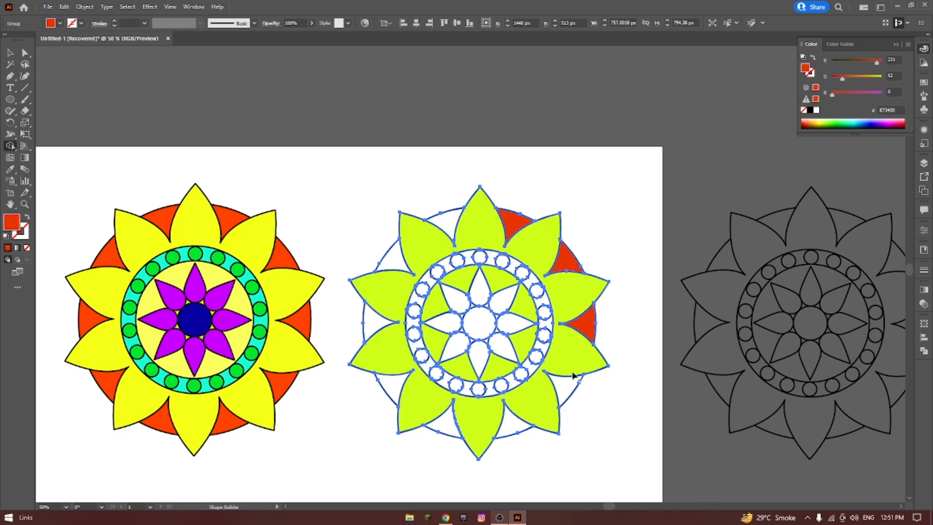
{"action": "left_click", "coordinate": [566, 391]}
{"action": "left_click", "coordinate": [512, 422]}
{"action": "left_click", "coordinate": [443, 420]}
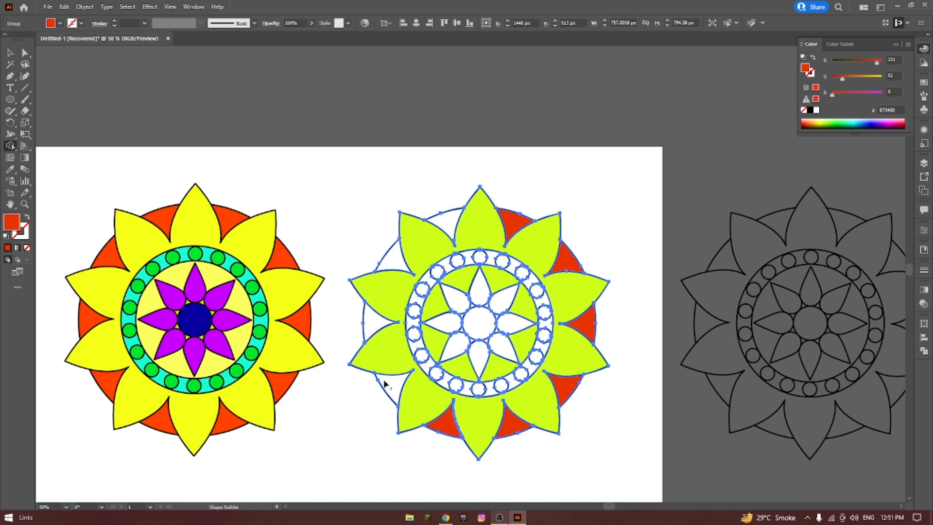
{"action": "left_click", "coordinate": [390, 384]}
{"action": "left_click", "coordinate": [371, 321]}
{"action": "left_click", "coordinate": [382, 261]}
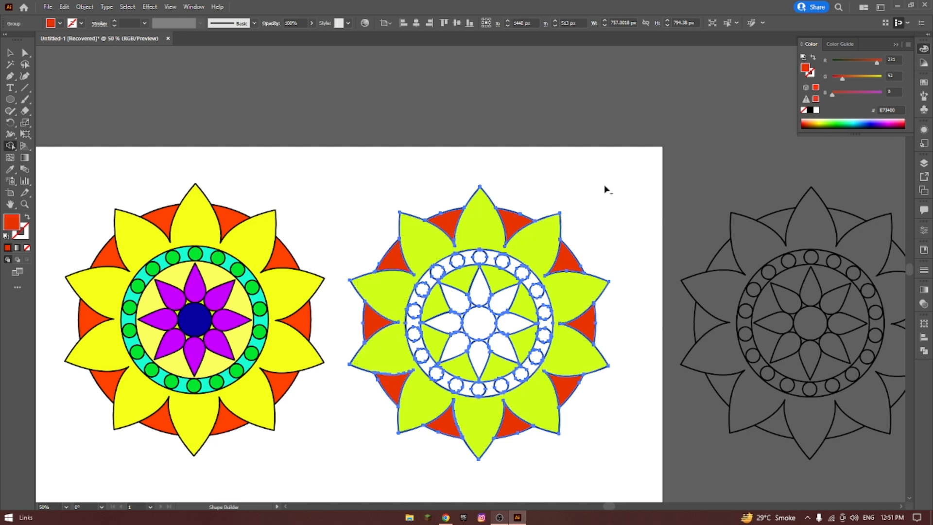
Fill the copy's eight inner petals with purple and its central circle with dark blue.
{"action": "left_click", "coordinate": [888, 121]}
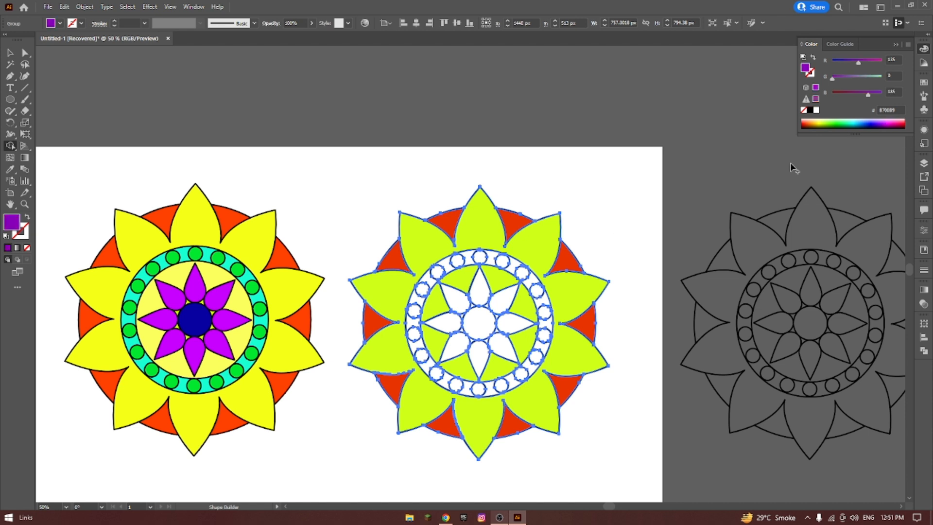
{"action": "left_click", "coordinate": [479, 289]}
{"action": "left_click", "coordinate": [503, 302]}
{"action": "left_click", "coordinate": [517, 324]}
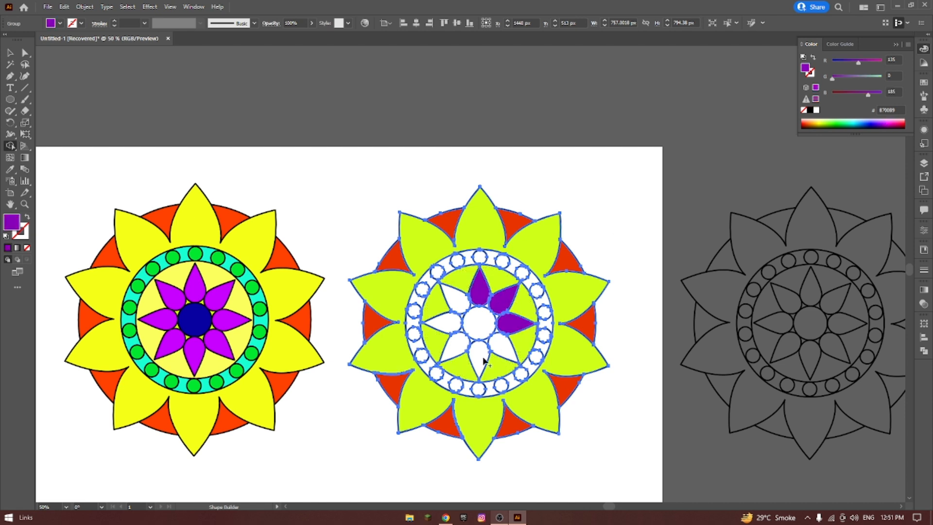
{"action": "left_click", "coordinate": [503, 346]}
{"action": "left_click", "coordinate": [480, 358]}
{"action": "left_click", "coordinate": [455, 347]}
{"action": "left_click", "coordinate": [456, 321]}
{"action": "left_click", "coordinate": [458, 305]}
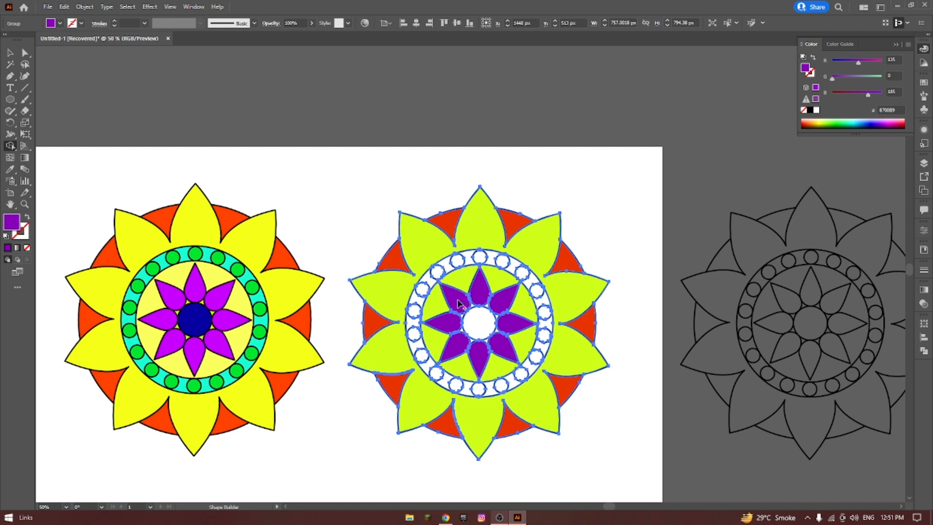
{"action": "left_click", "coordinate": [865, 127]}
{"action": "left_click", "coordinate": [478, 323]}
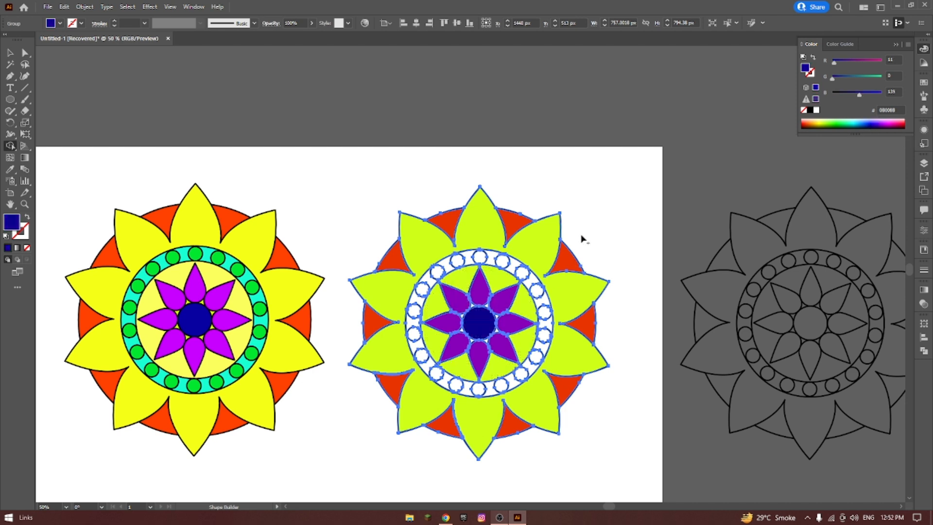
Fill all the small circles around the copy's ring with dark green 014500.
{"action": "left_click", "coordinate": [840, 125]}
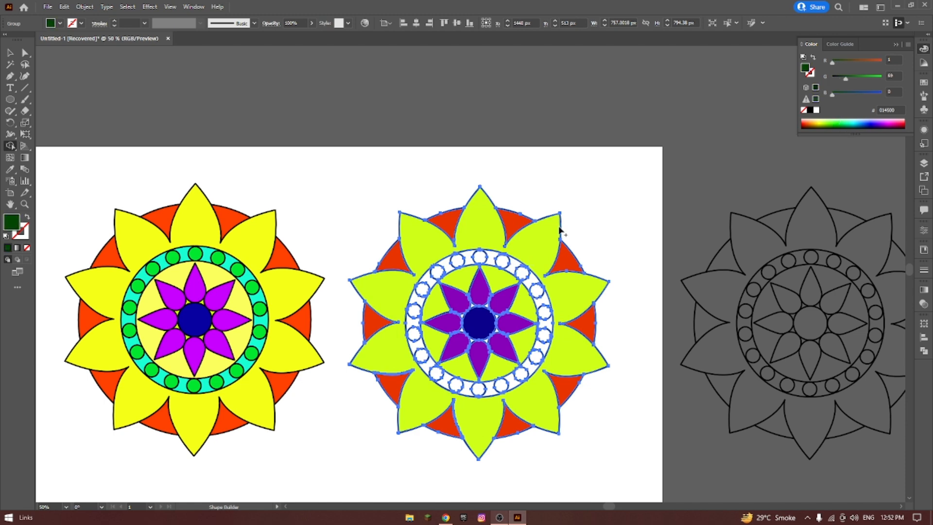
{"action": "left_click", "coordinate": [479, 257]}
{"action": "left_click", "coordinate": [502, 261]}
{"action": "left_click", "coordinate": [522, 272]}
{"action": "left_click", "coordinate": [537, 290]}
{"action": "left_click", "coordinate": [544, 312]}
{"action": "left_click", "coordinate": [536, 356]}
{"action": "left_click", "coordinate": [501, 385]}
{"action": "left_click", "coordinate": [456, 385]}
{"action": "left_click", "coordinate": [436, 373]}
{"action": "left_click", "coordinate": [422, 356]}
{"action": "left_click", "coordinate": [414, 334]}
{"action": "left_click", "coordinate": [414, 311]}
{"action": "left_click", "coordinate": [421, 290]}
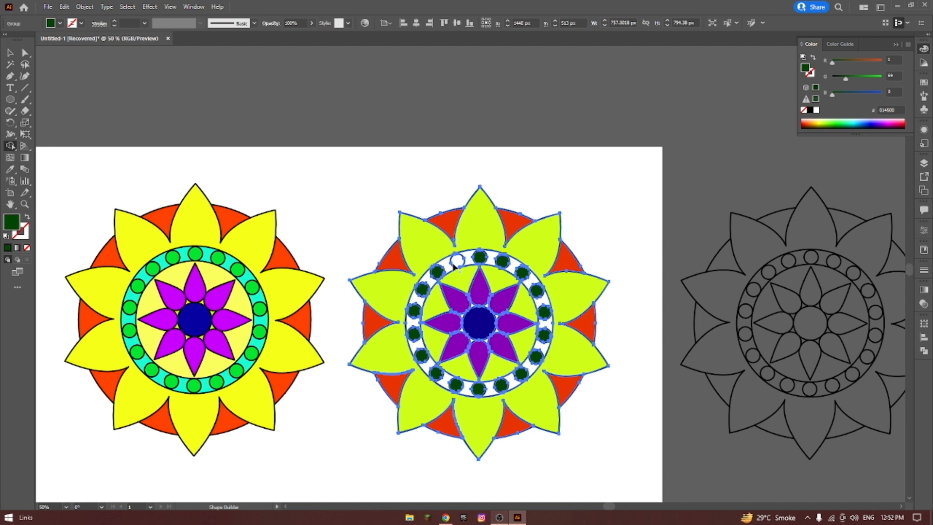
{"action": "left_click", "coordinate": [457, 261]}
Fill the ring segments between the copy's dark green circles with cyan 2EFFFC.
{"action": "left_click", "coordinate": [854, 121]}
{"action": "left_click", "coordinate": [491, 256]}
{"action": "left_click", "coordinate": [514, 266]}
{"action": "left_click", "coordinate": [529, 282]}
{"action": "left_click", "coordinate": [547, 323]}
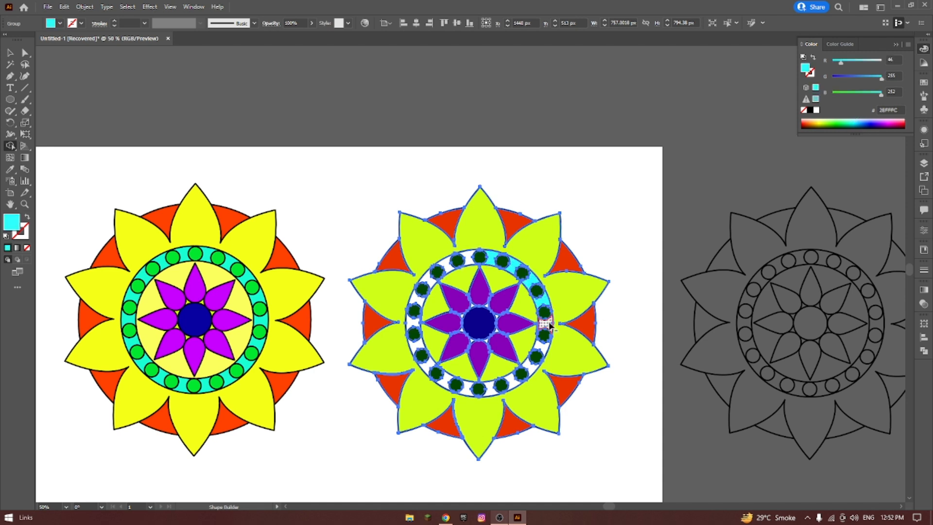
{"action": "left_click", "coordinate": [541, 345]}
{"action": "left_click", "coordinate": [512, 381]}
{"action": "left_click", "coordinate": [490, 389]}
{"action": "left_click", "coordinate": [445, 381]}
{"action": "left_click", "coordinate": [428, 366]}
{"action": "left_click", "coordinate": [411, 323]}
{"action": "left_click", "coordinate": [417, 299]}
{"action": "left_click", "coordinate": [430, 279]}
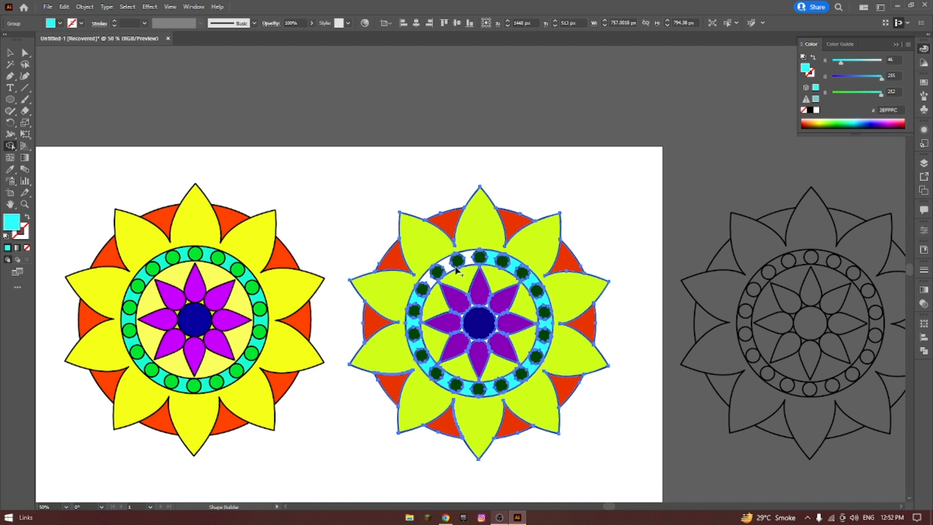
{"action": "left_click", "coordinate": [446, 264]}
{"action": "left_click", "coordinate": [468, 256]}
Fill the small gaps between the central circle and the inner petals with yellow E8FF17.
{"action": "left_click", "coordinate": [822, 122]}
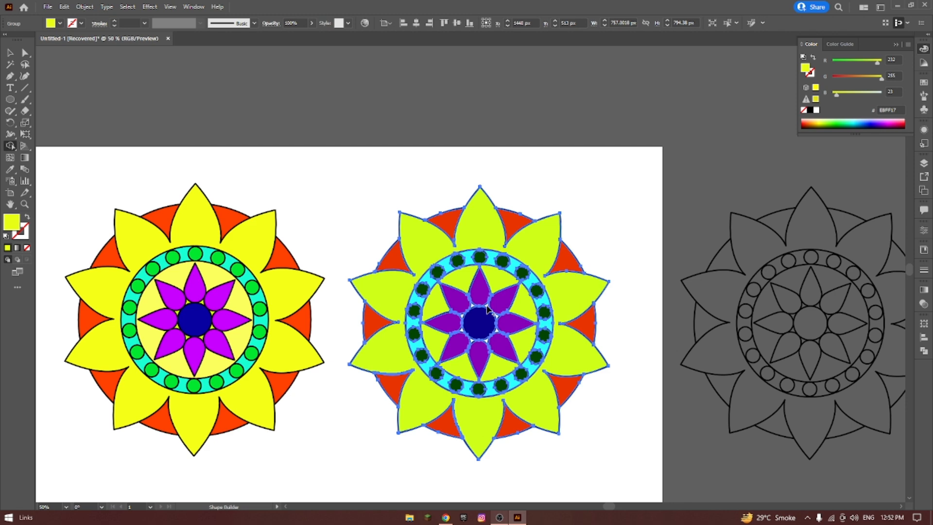
{"action": "scroll", "coordinate": [487, 309], "scroll_direction": "up", "scroll_amount": 3}
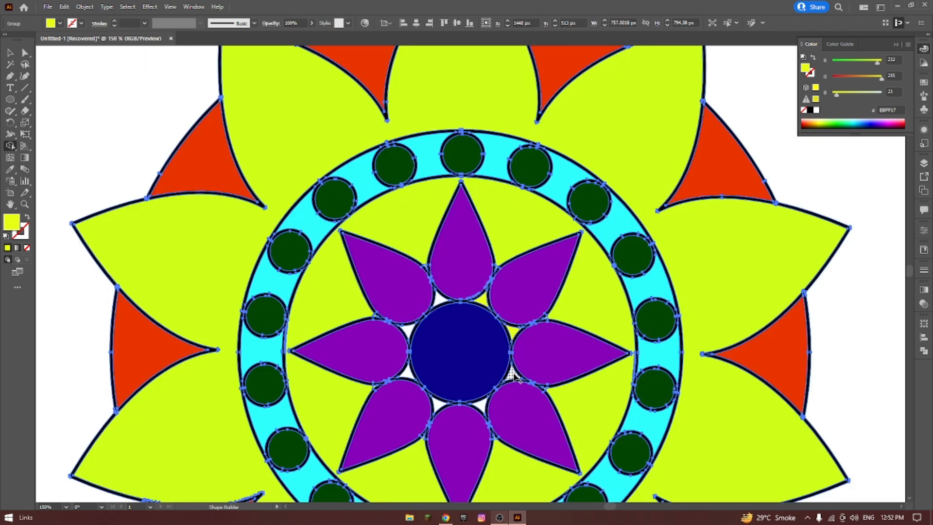
{"action": "left_click", "coordinate": [483, 405]}
{"action": "left_click", "coordinate": [435, 405]}
{"action": "left_click", "coordinate": [407, 374]}
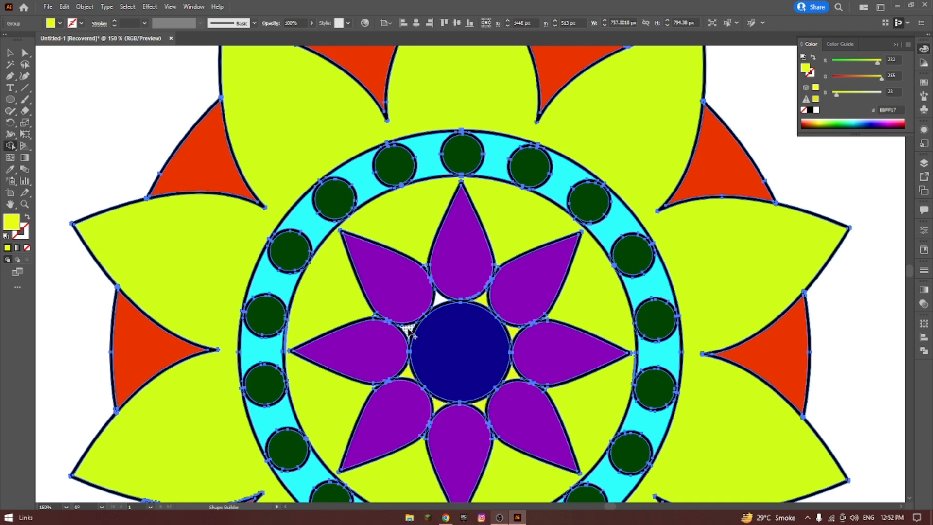
{"action": "left_click", "coordinate": [408, 332]}
{"action": "left_click", "coordinate": [441, 298]}
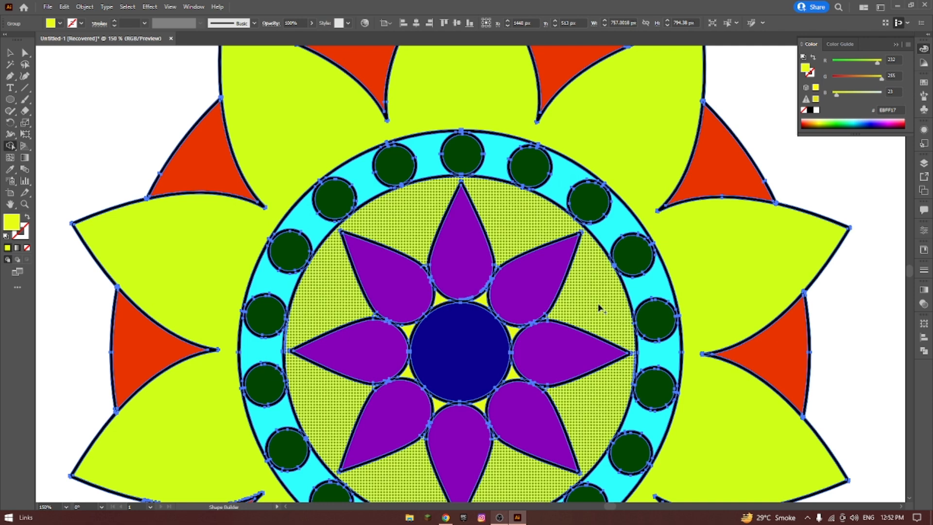
Compare the outlines of both colored mandalas side by side in Outline view, and return to Preview.
{"action": "scroll", "coordinate": [613, 315], "scroll_direction": "down", "scroll_amount": 2}
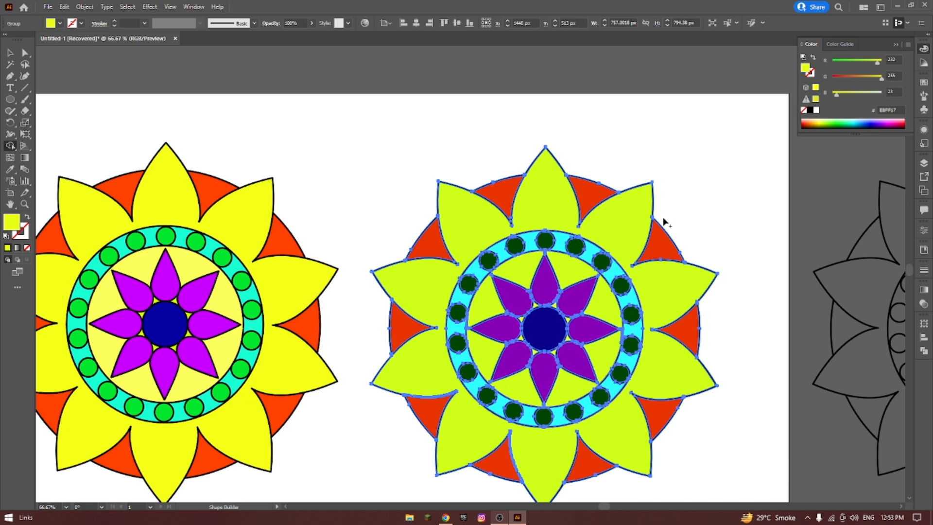
{"action": "left_click", "coordinate": [10, 52]}
{"action": "left_click", "coordinate": [489, 142]}
{"action": "left_click_drag", "start_coordinate": [387, 110], "coordinate": [734, 504]}
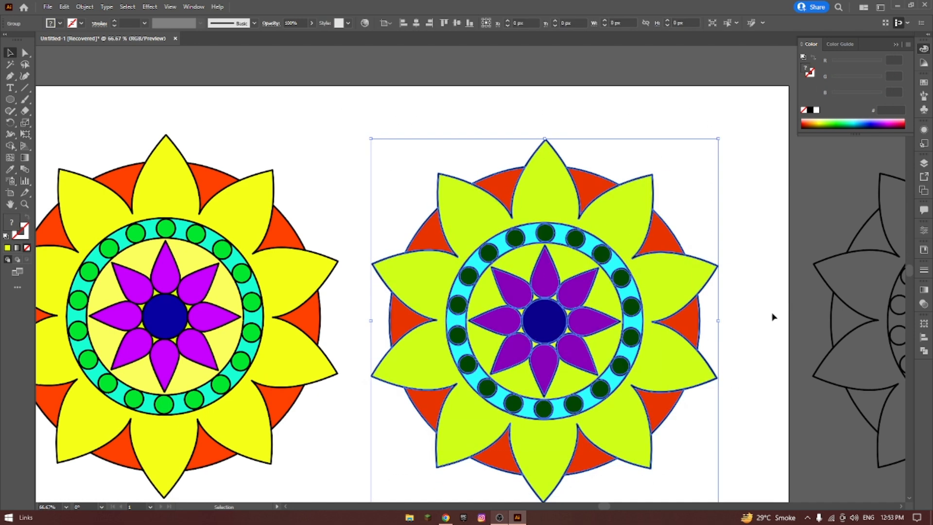
{"action": "left_click", "coordinate": [730, 218]}
{"action": "key", "text": "ctrl+y"}
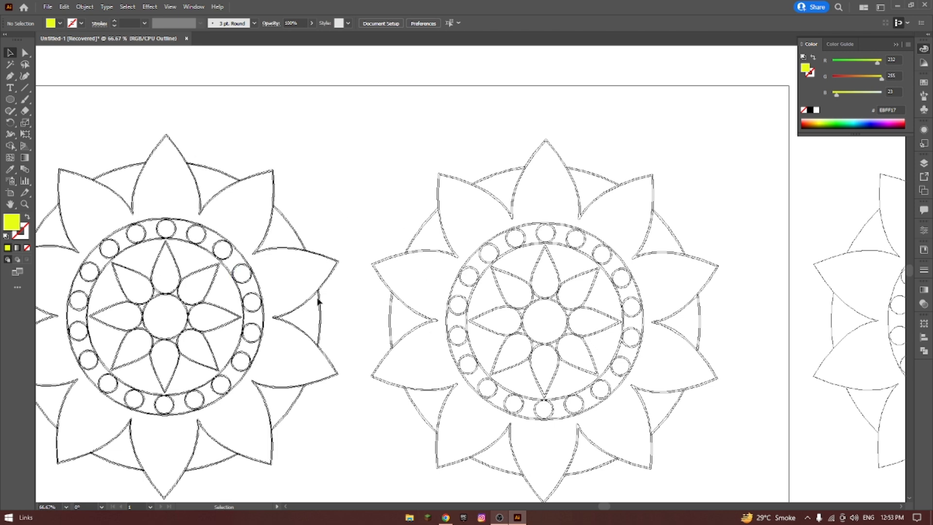
{"action": "left_click_drag", "start_coordinate": [605, 507], "coordinate": [597, 508]}
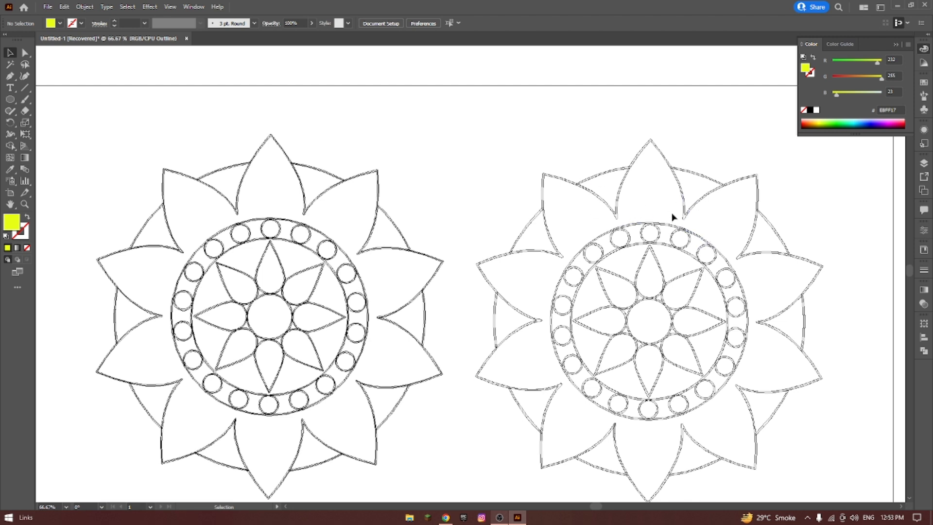
{"action": "key", "text": "ctrl+y"}
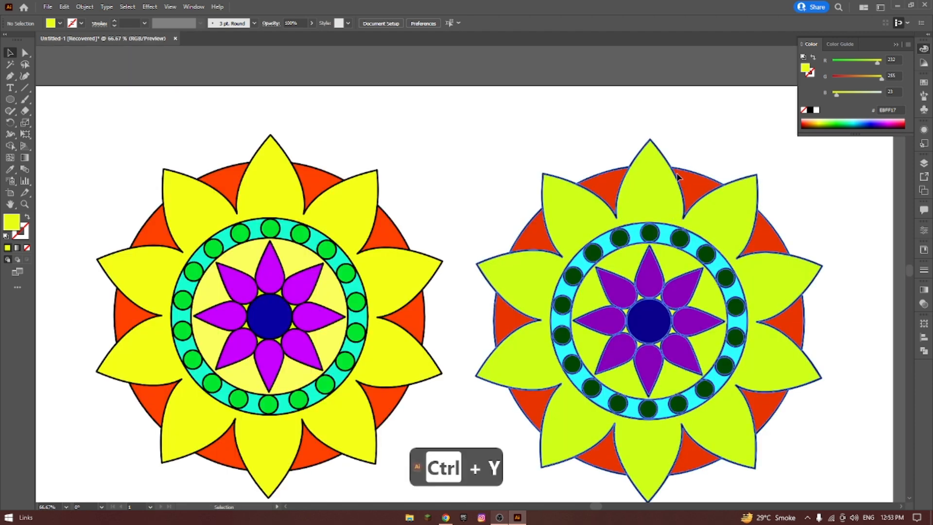
Ungroup the mandala copy with the dark green circles three times to break its nested groups into separate pieces.
{"action": "left_click", "coordinate": [679, 179]}
{"action": "right_click", "coordinate": [697, 179]}
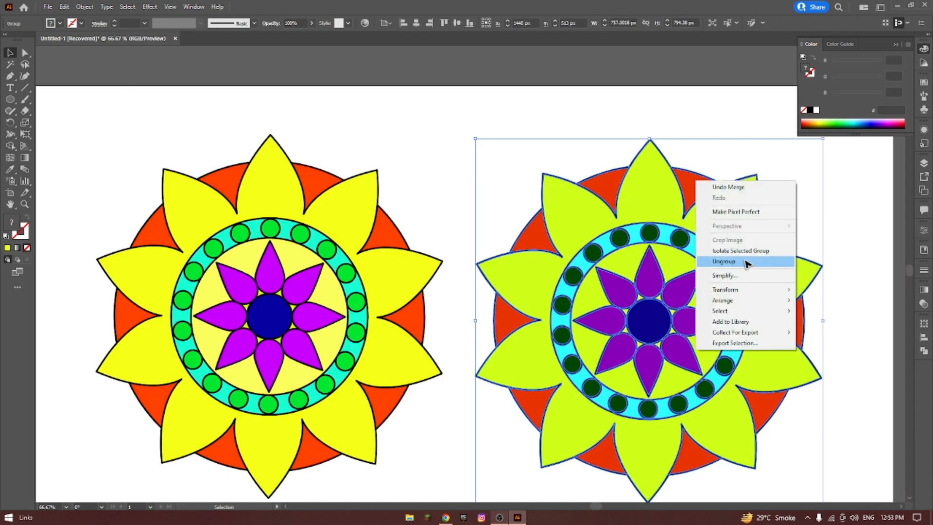
{"action": "left_click", "coordinate": [746, 261]}
{"action": "left_click", "coordinate": [705, 187]}
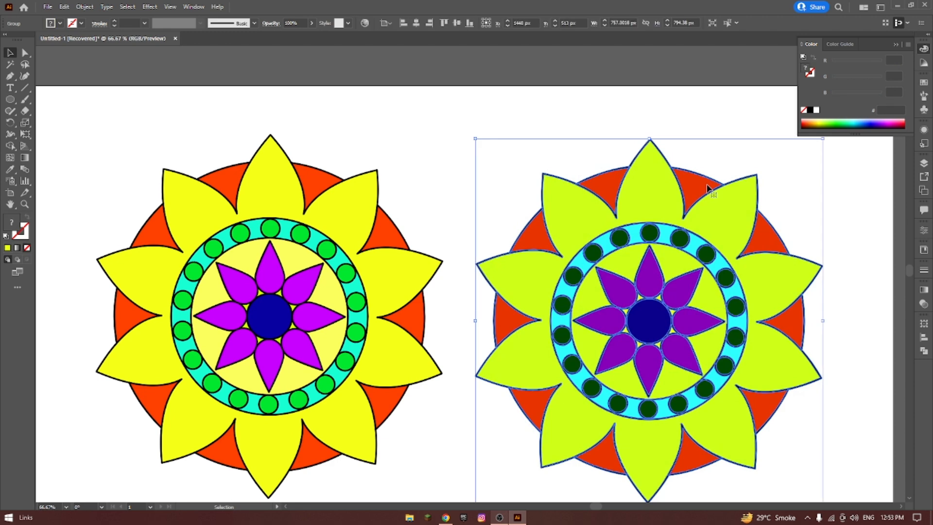
{"action": "right_click", "coordinate": [706, 185]}
{"action": "left_click", "coordinate": [731, 266]}
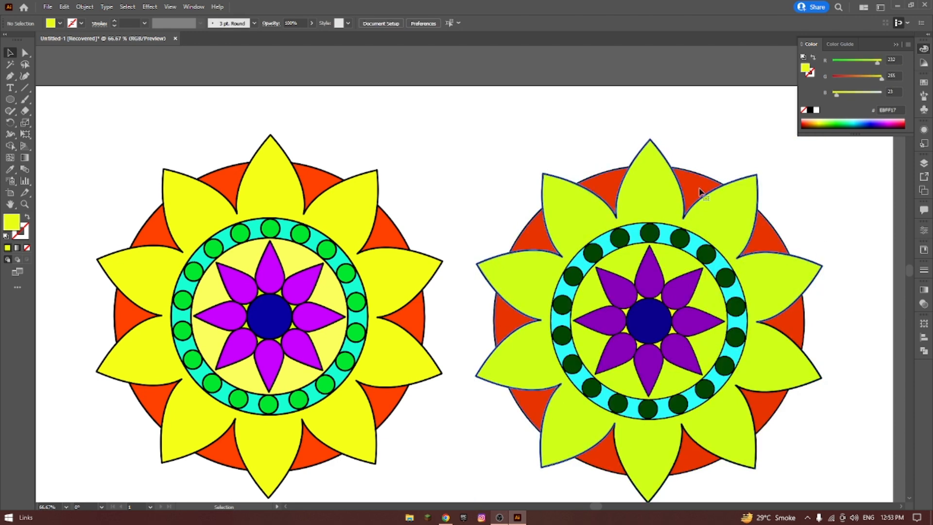
{"action": "left_click", "coordinate": [702, 191]}
{"action": "right_click", "coordinate": [703, 191]}
{"action": "left_click", "coordinate": [733, 262]}
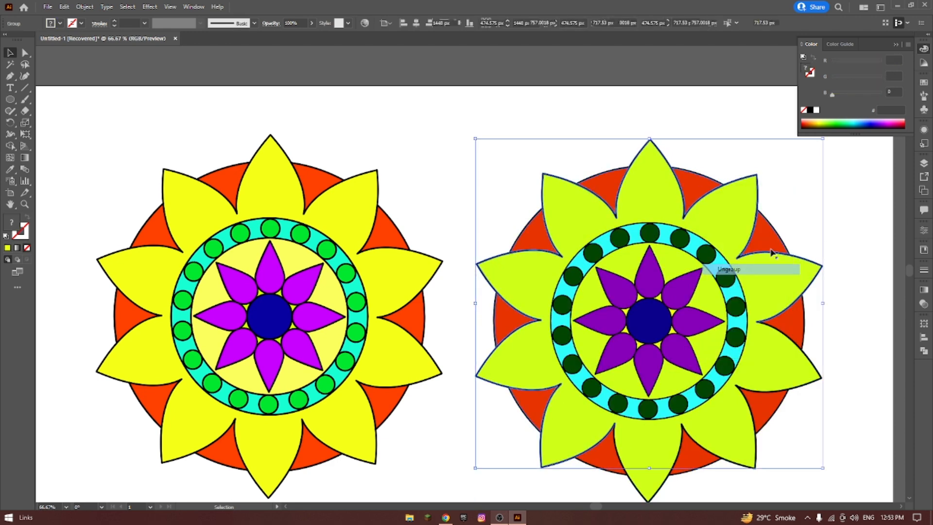
{"action": "left_click", "coordinate": [699, 190]}
{"action": "left_click", "coordinate": [718, 118]}
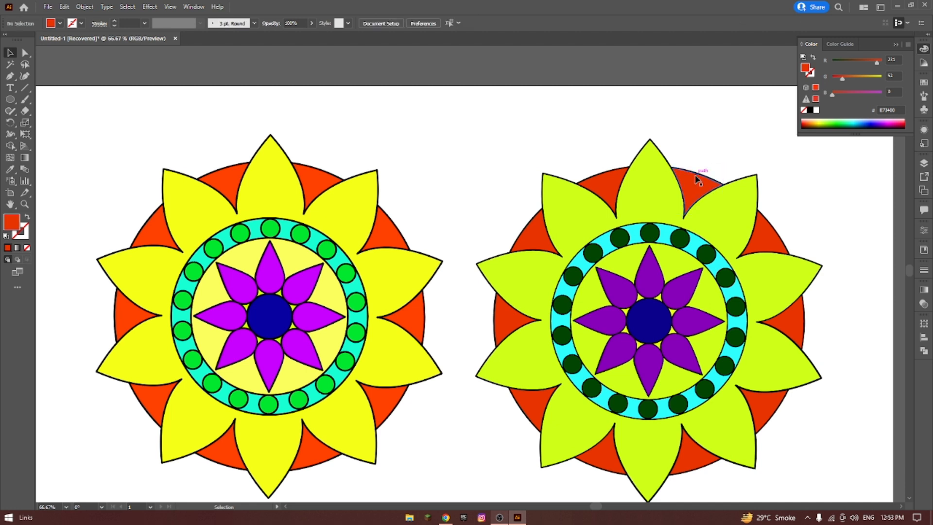
Pull the orange-red segment beside the copy's top petal out of the mandala, then undo the move and deselect it.
{"action": "left_click", "coordinate": [695, 181]}
{"action": "left_click_drag", "start_coordinate": [690, 187], "coordinate": [706, 151]}
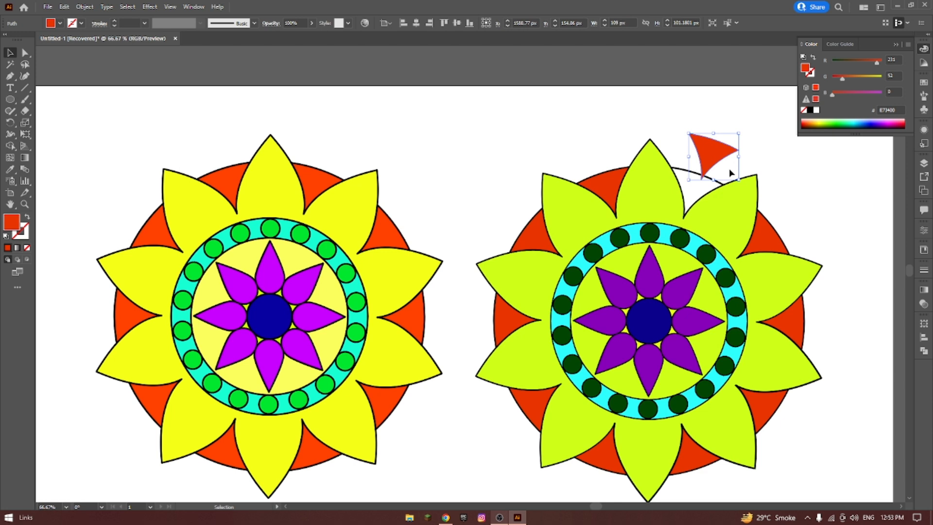
{"action": "key", "text": "ctrl+z"}
{"action": "key", "text": "ctrl+z"}
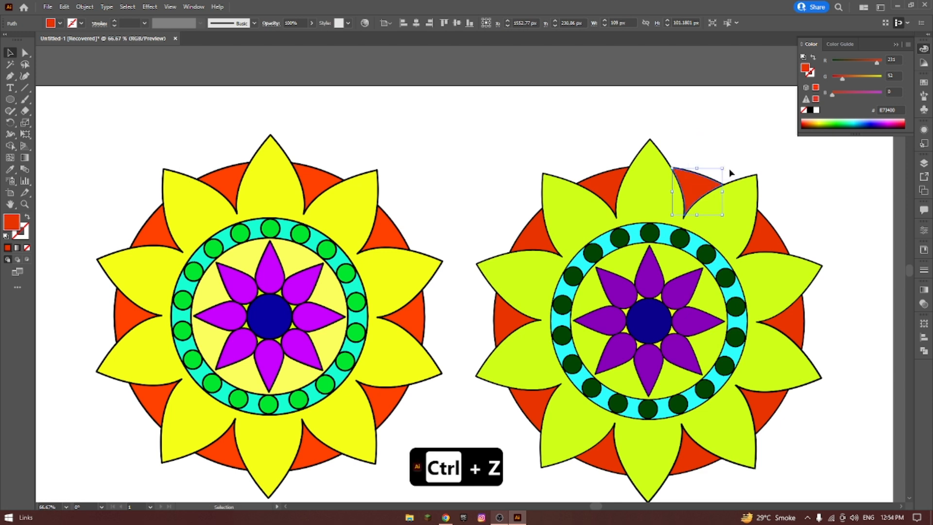
{"action": "left_click", "coordinate": [599, 111]}
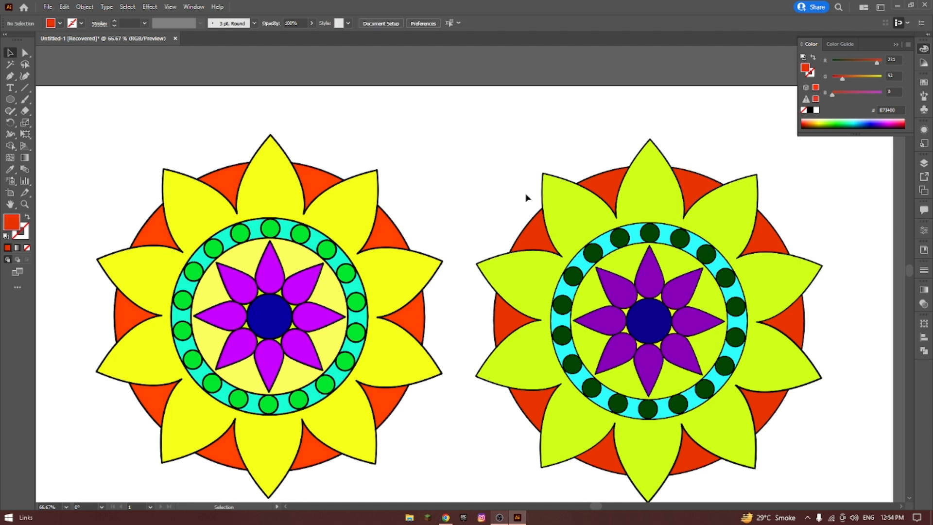